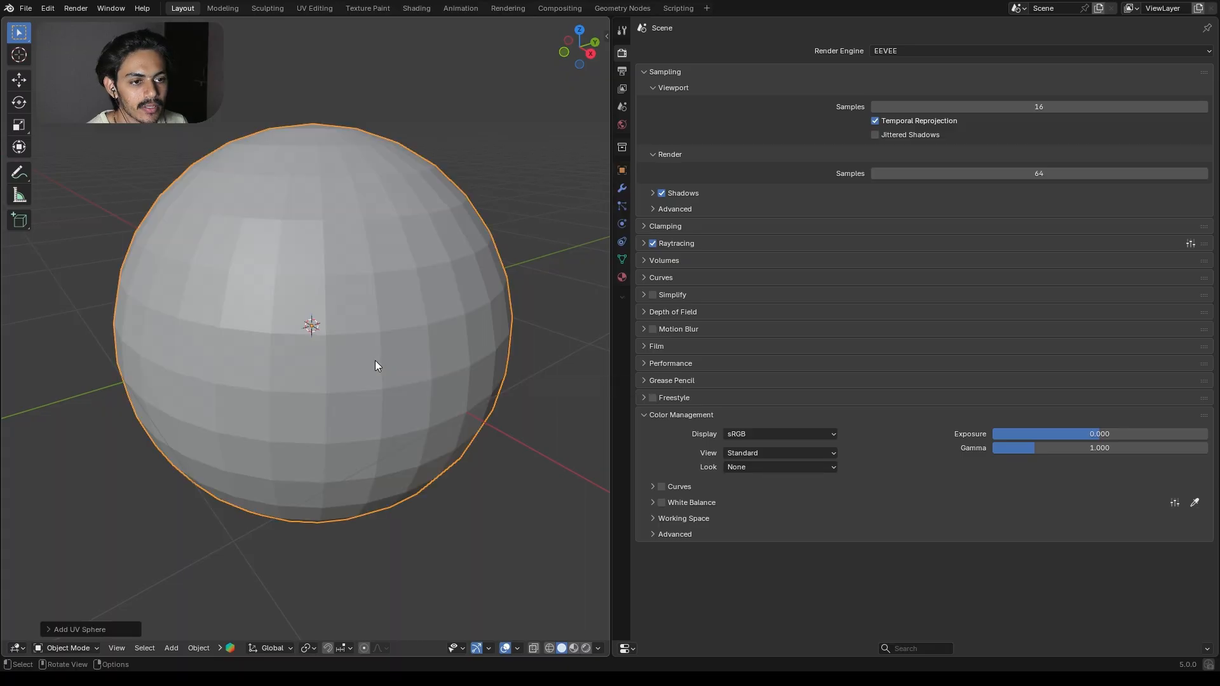
Add a Subdivision modifier to the sphere and set its viewport levels to 3
left_click(622, 188)
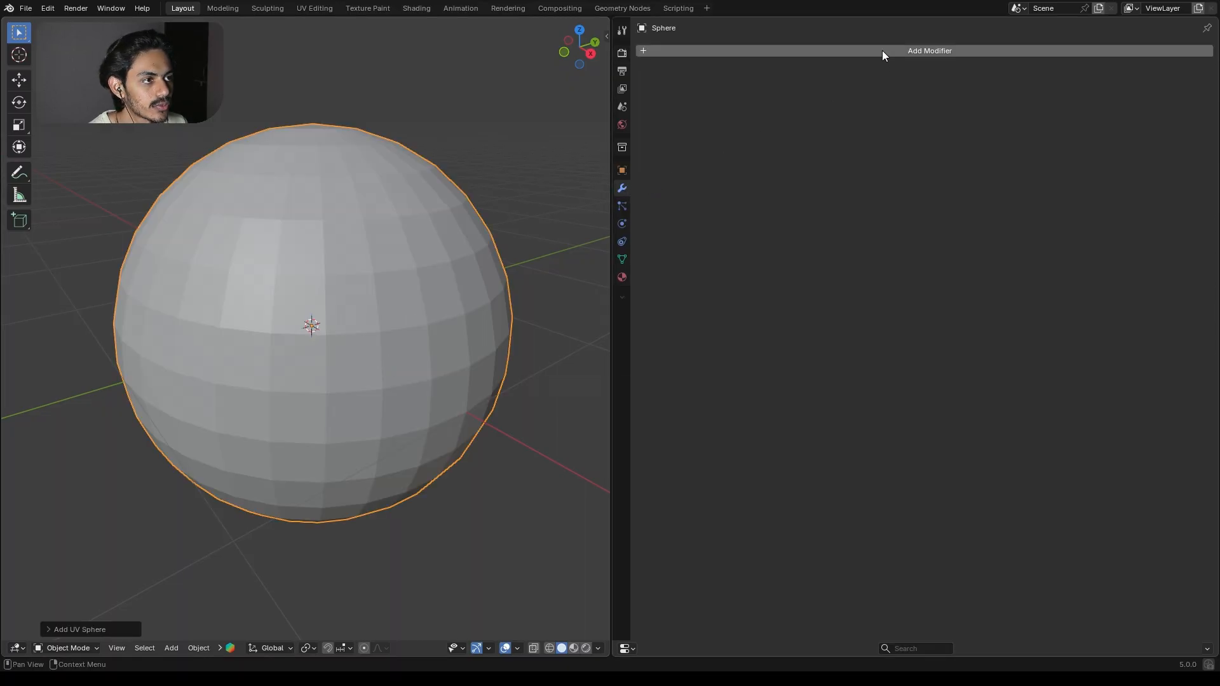
left_click(882, 51)
type("s")
left_click(955, 83)
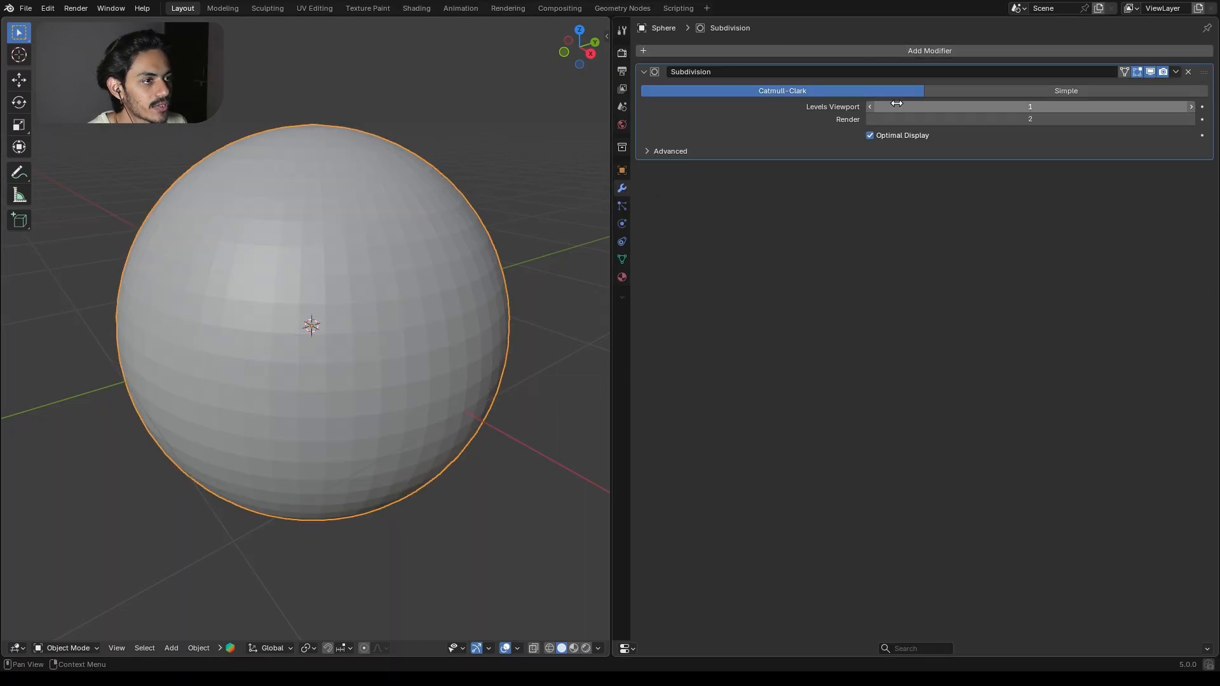
left_click(1032, 107)
key("Return")
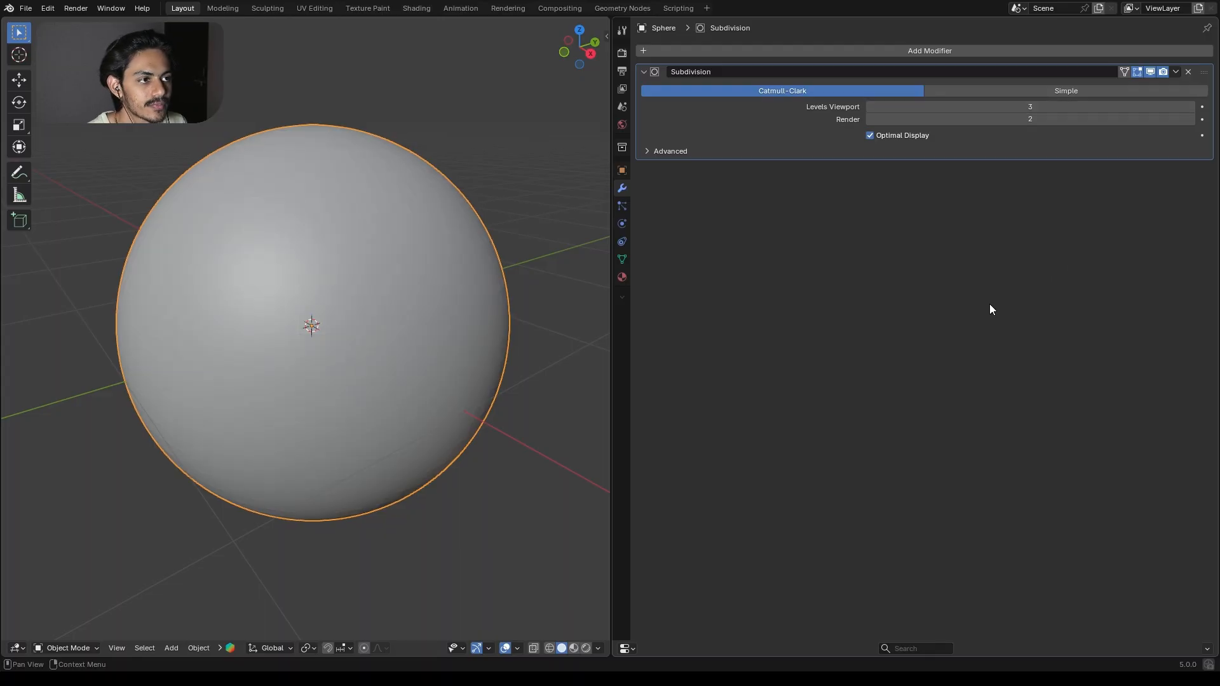
Apply smooth shading to the sphere and deselect it
right_click(383, 173)
left_click(366, 173)
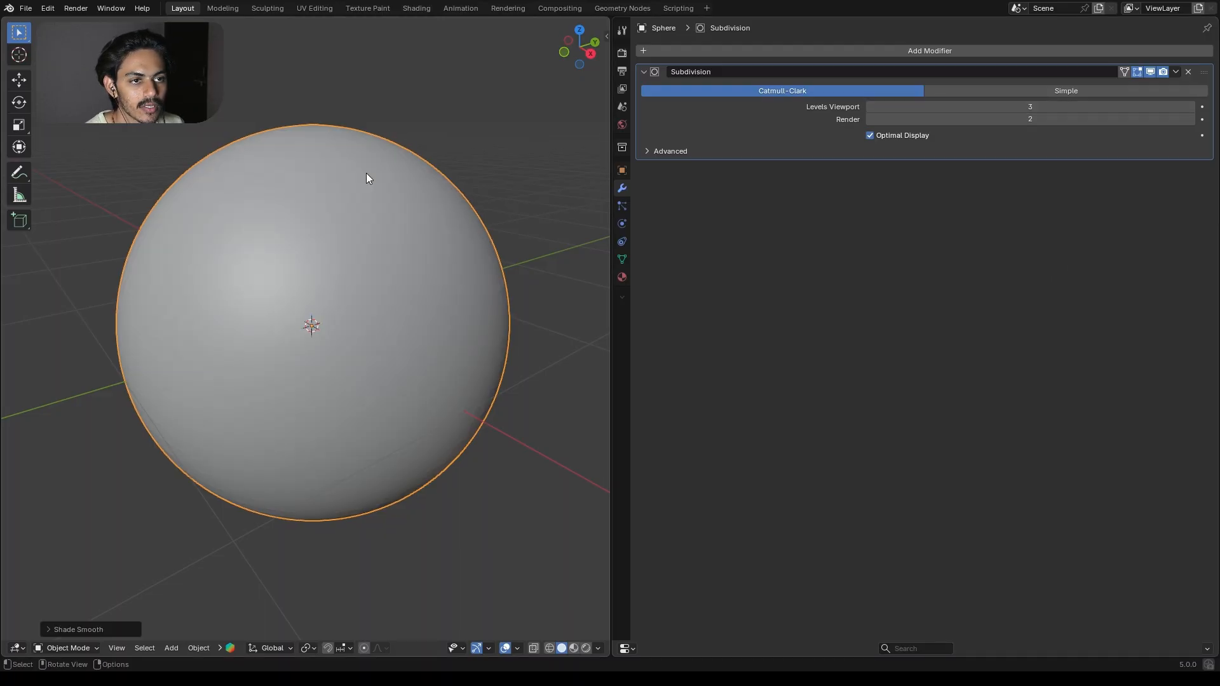
left_click(520, 162)
Set the scene's color management view transform to Standard
left_click(622, 51)
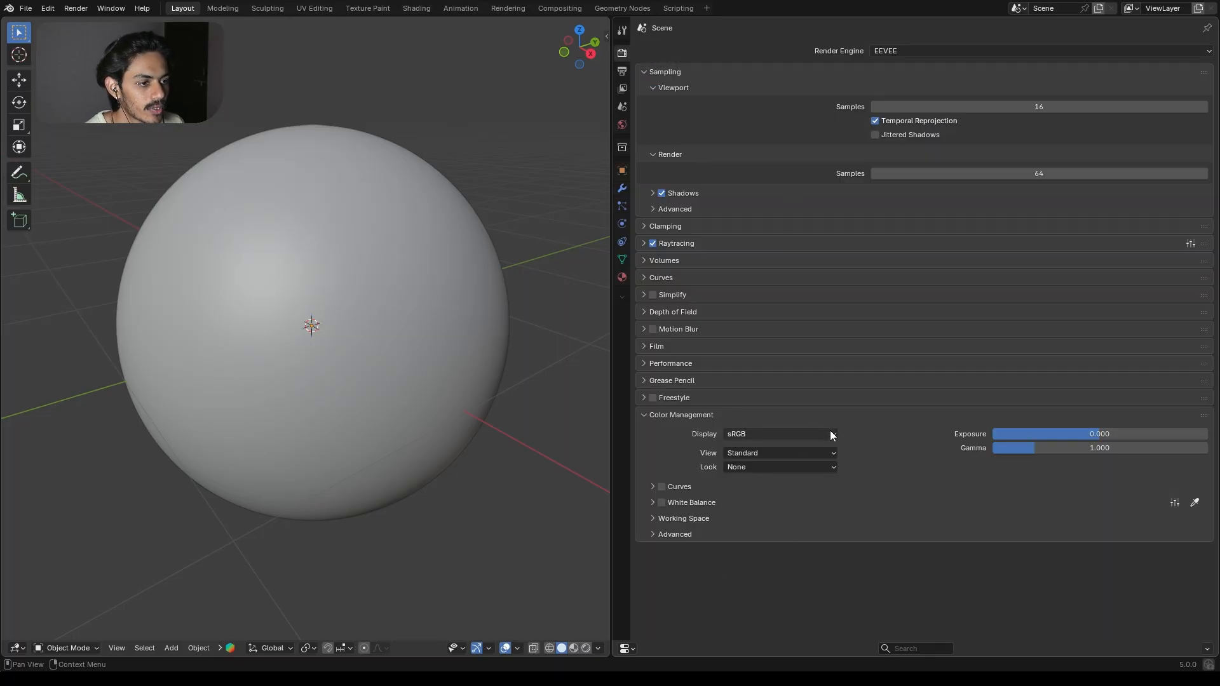
left_click(755, 453)
left_click(758, 464)
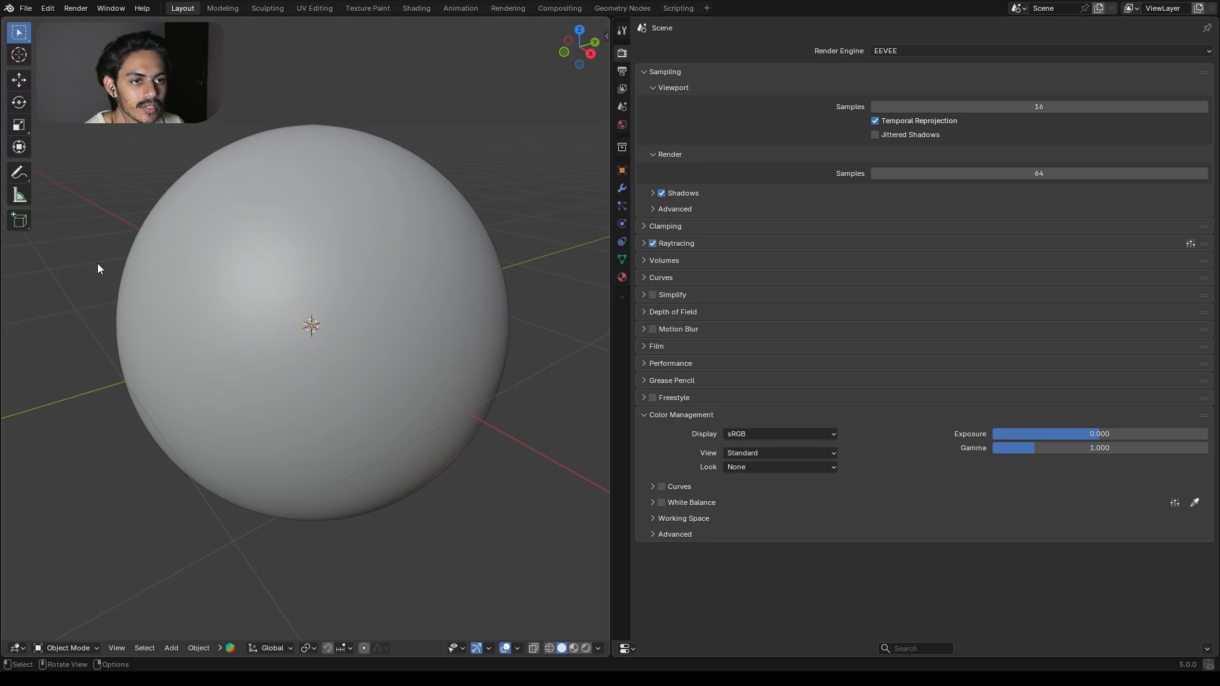
Check the compositor setting of the rendered viewport shading and return to solid shading
left_click(587, 649)
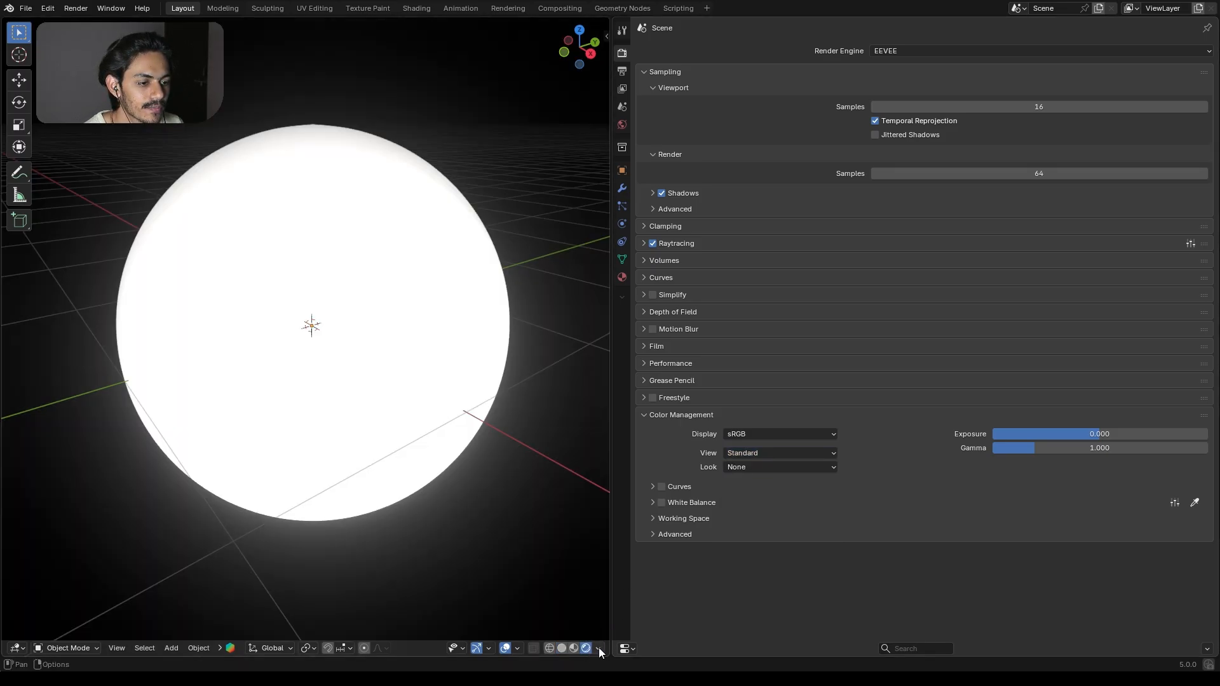
left_click(600, 648)
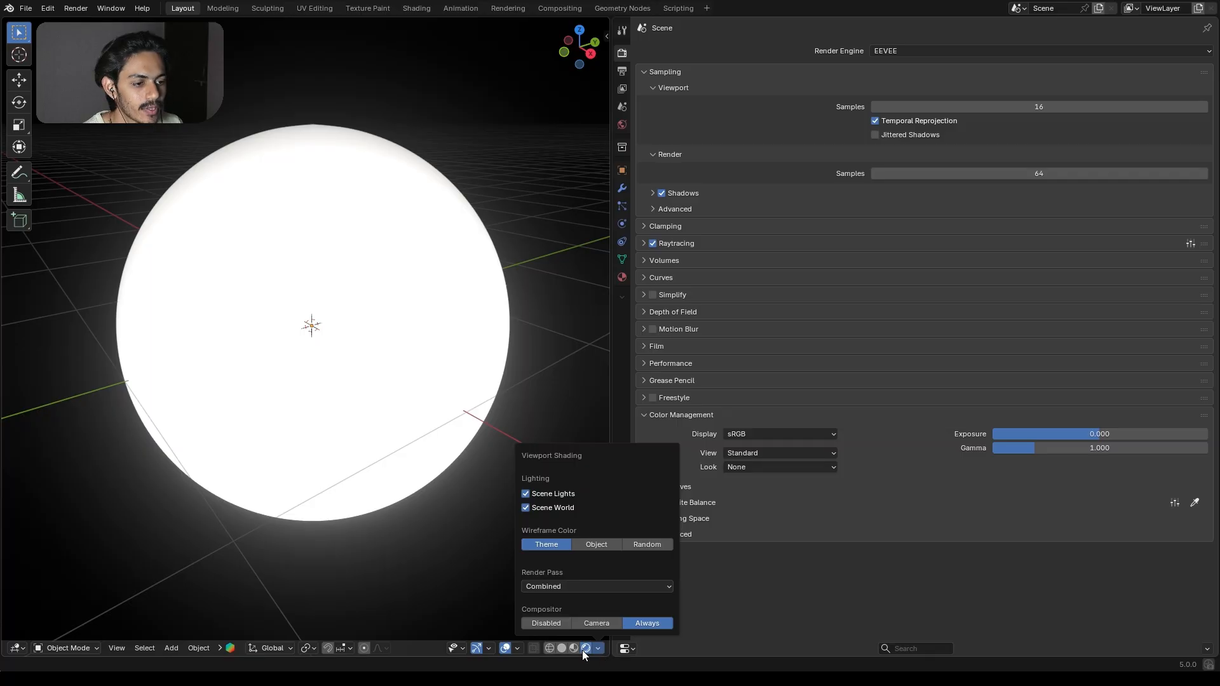
left_click(562, 648)
Show the compositor's Bloom Glare node setup beside the 3D viewport and switch the viewport to rendered shading
left_click(626, 648)
left_click(667, 578)
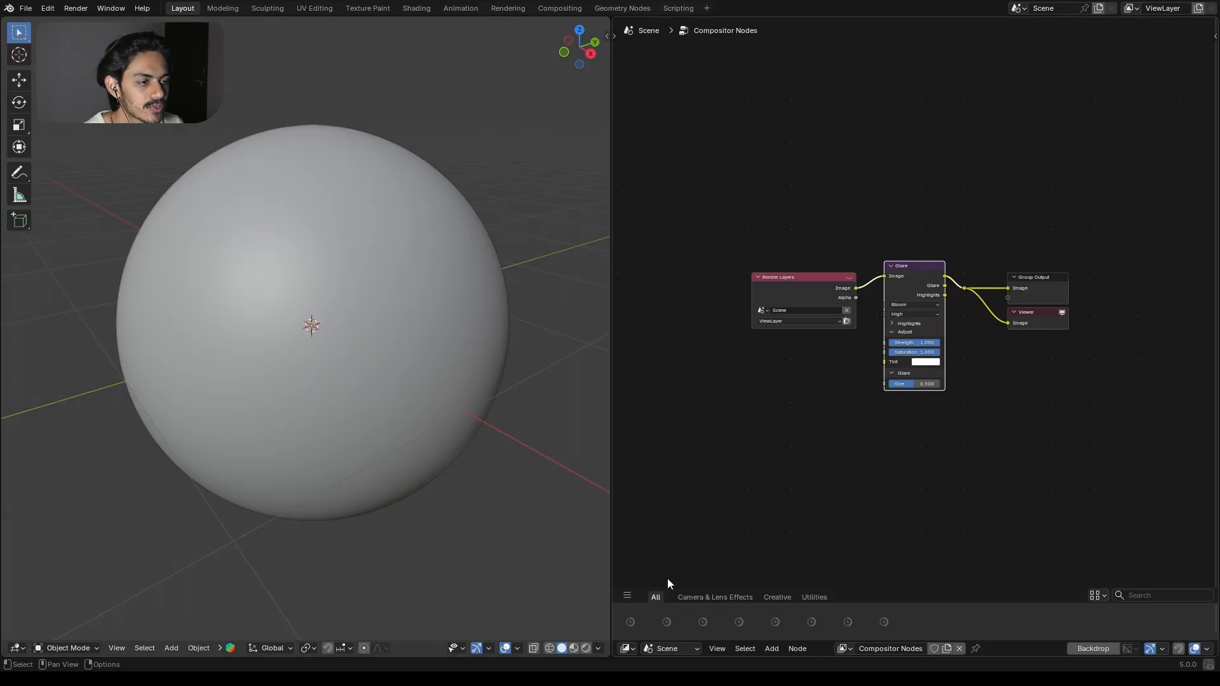
scroll(990, 284, "up", 2)
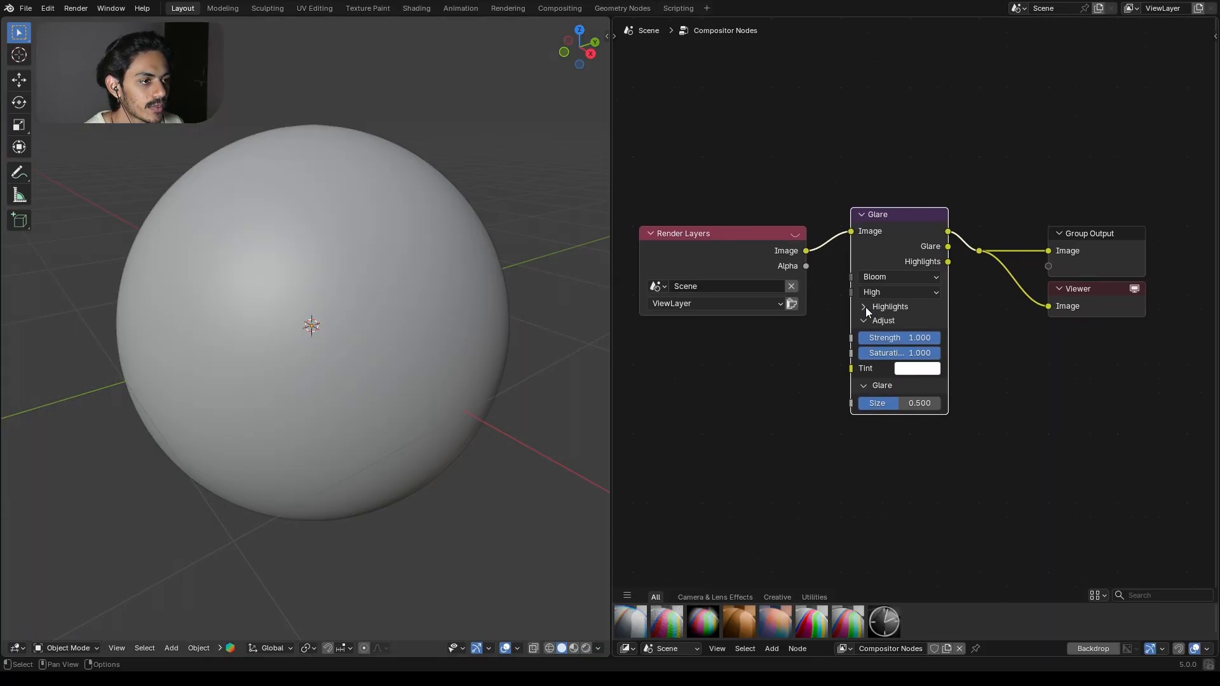
scroll(868, 302, "up", 2)
scroll(890, 272, "down", 2)
left_click(586, 649)
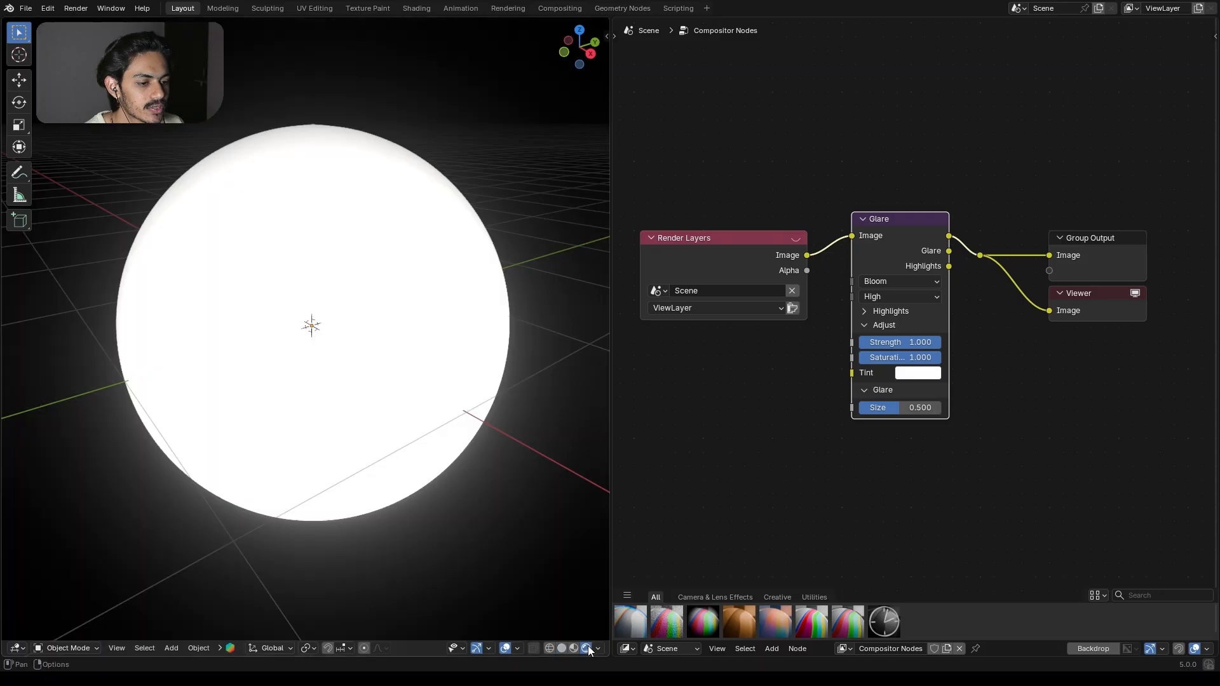
scroll(958, 299, "up", 1)
Create a new material for the sphere in the Shader Editor and delete its Principled BSDF node
left_click(628, 648)
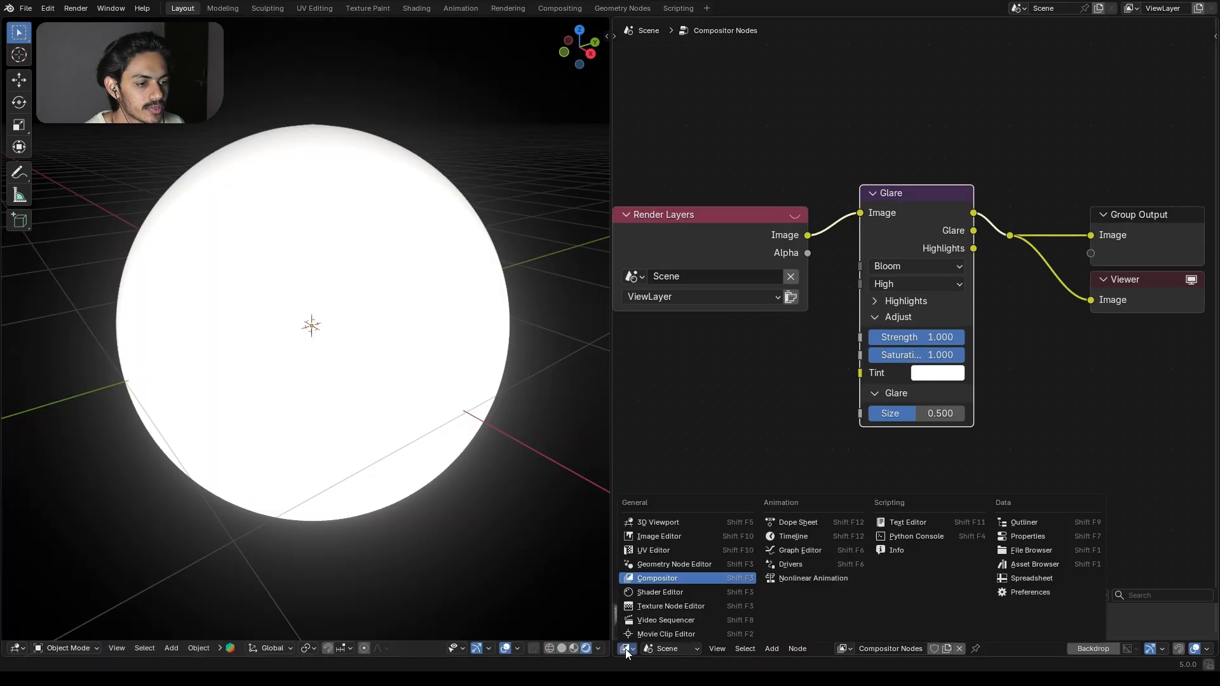
left_click(682, 591)
left_click(929, 648)
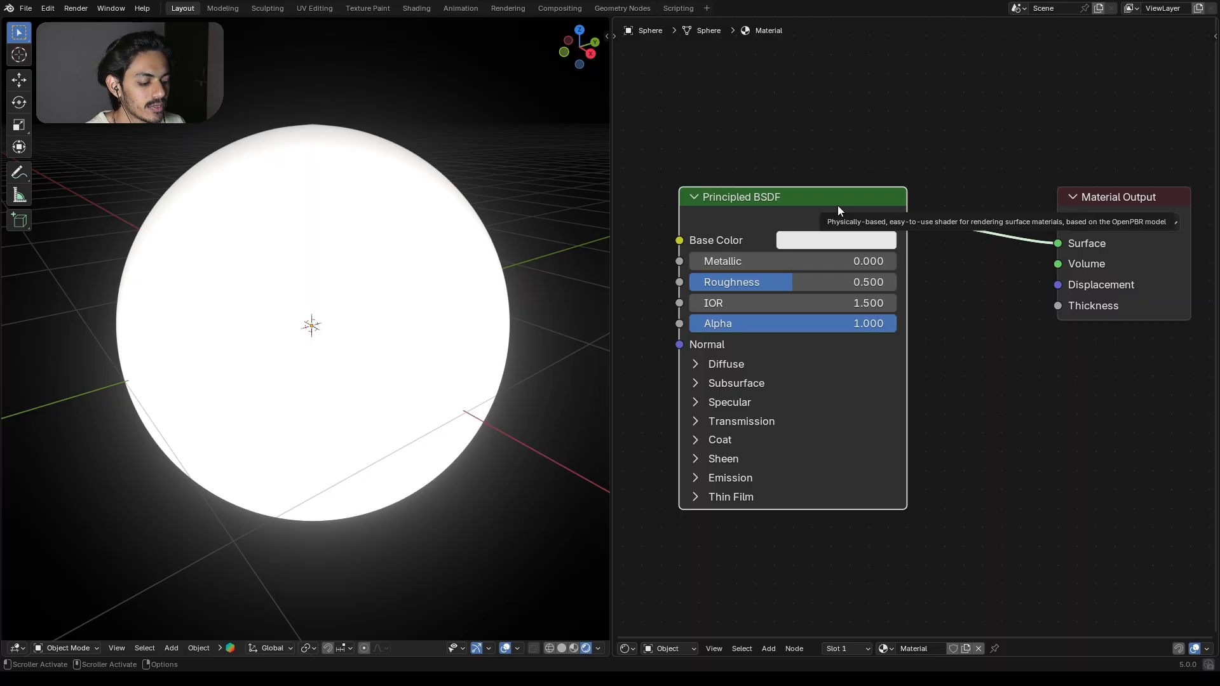
key("x")
left_click_drag(1104, 196, 1058, 214)
Add a Translucent BSDF node, connect it to the Material Output's Surface input, and set its color to purple
key("shift+a")
type("tr")
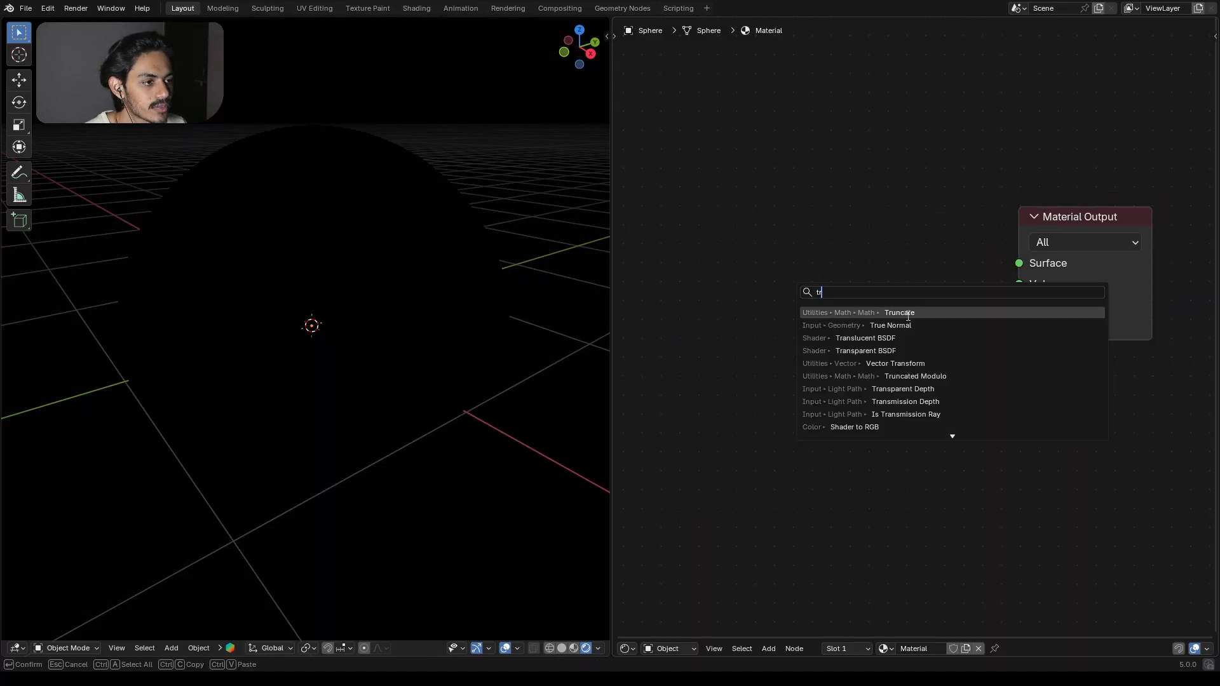
left_click(905, 337)
left_click(741, 250)
left_click_drag(848, 274, 1019, 263)
left_click_drag(839, 251, 817, 250)
left_click(770, 301)
left_click_drag(856, 360, 907, 394)
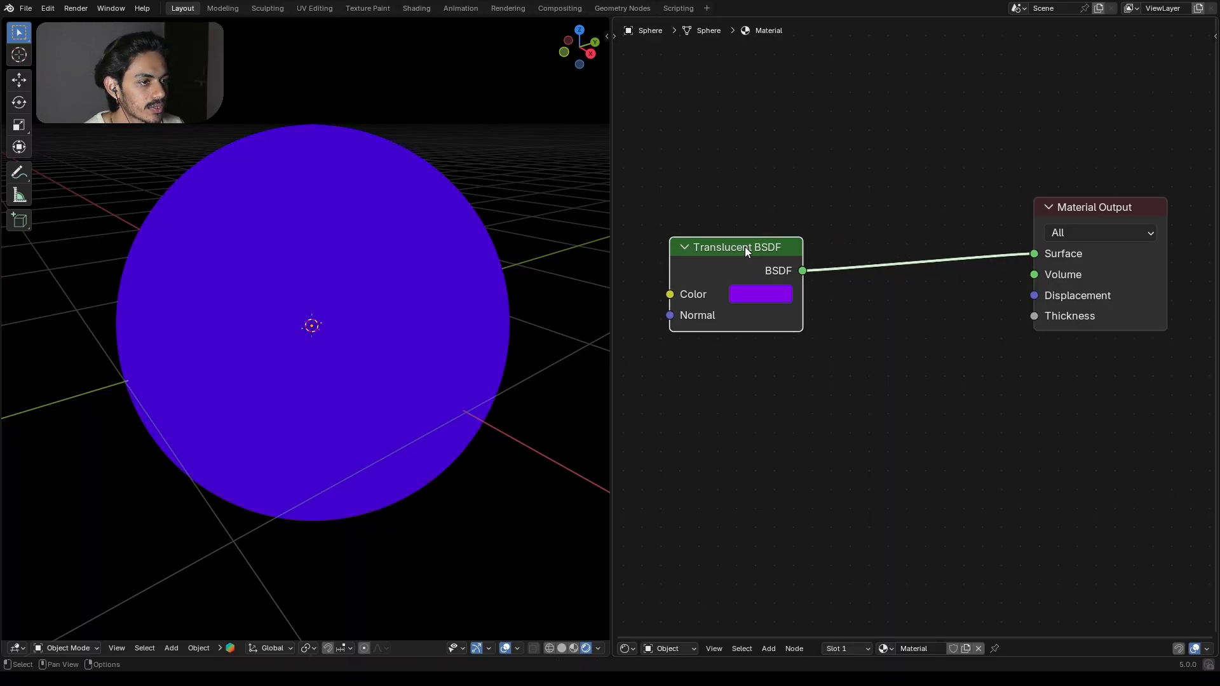
Insert a Shader to RGB node between the Translucent BSDF and the Material Output, spacing the nodes apart
left_click_drag(744, 247, 736, 247)
left_click_drag(1047, 208, 1052, 211)
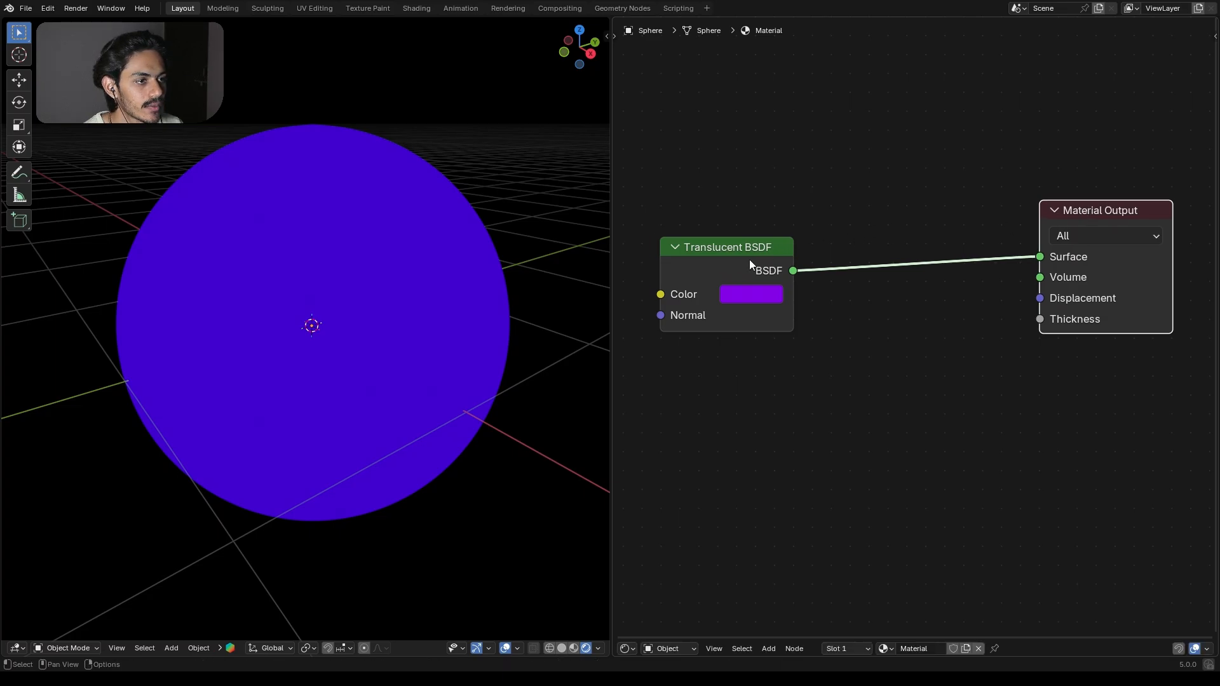
left_click_drag(749, 259, 743, 256)
key("shift+a")
type("sha")
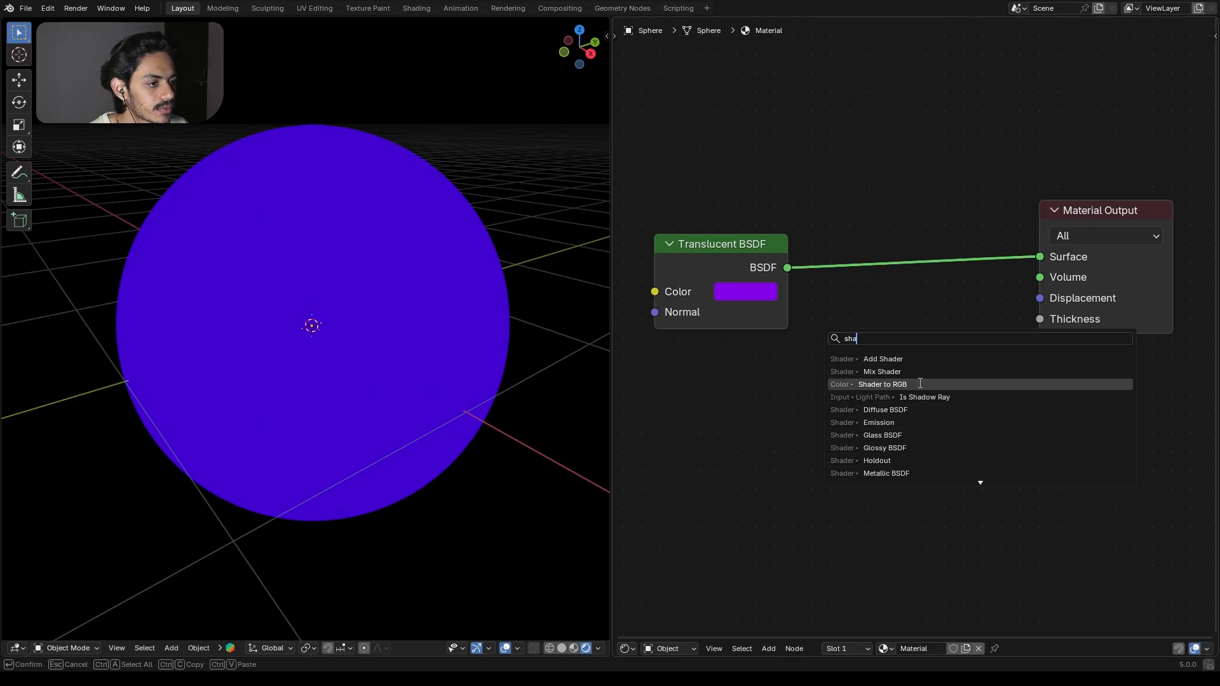
left_click(920, 383)
left_click(797, 240)
left_click_drag(770, 252, 769, 271)
left_click_drag(863, 244, 850, 248)
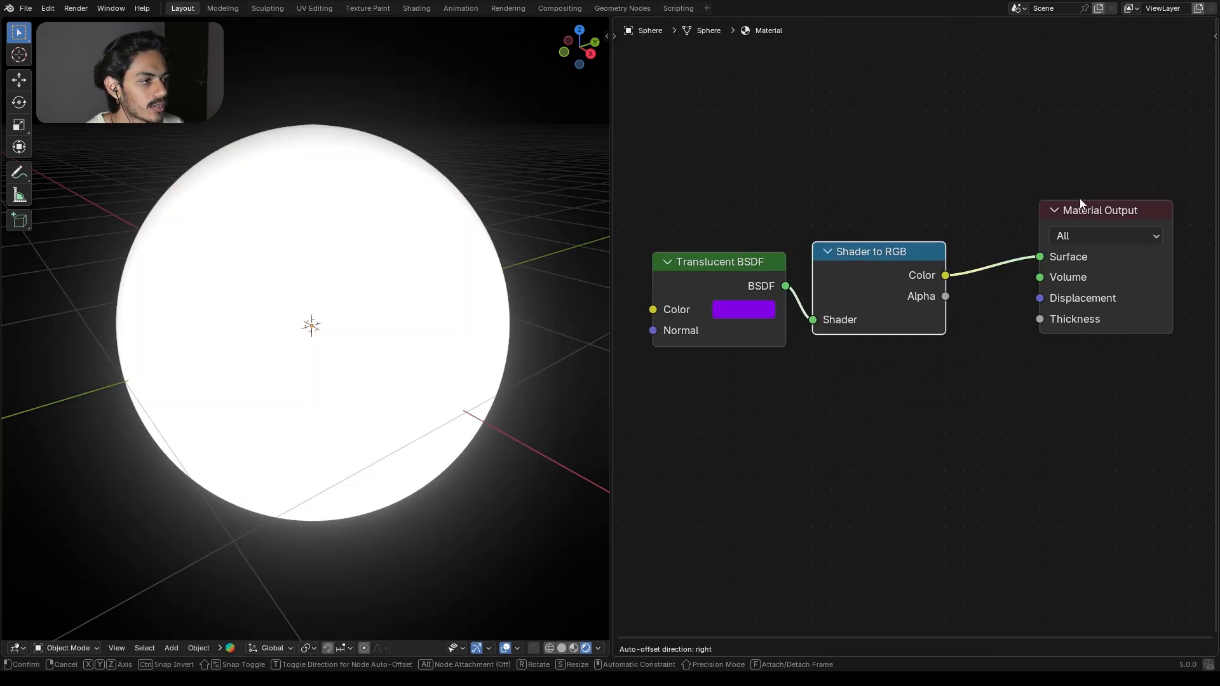
left_click_drag(1080, 203, 1109, 204)
left_click(969, 325)
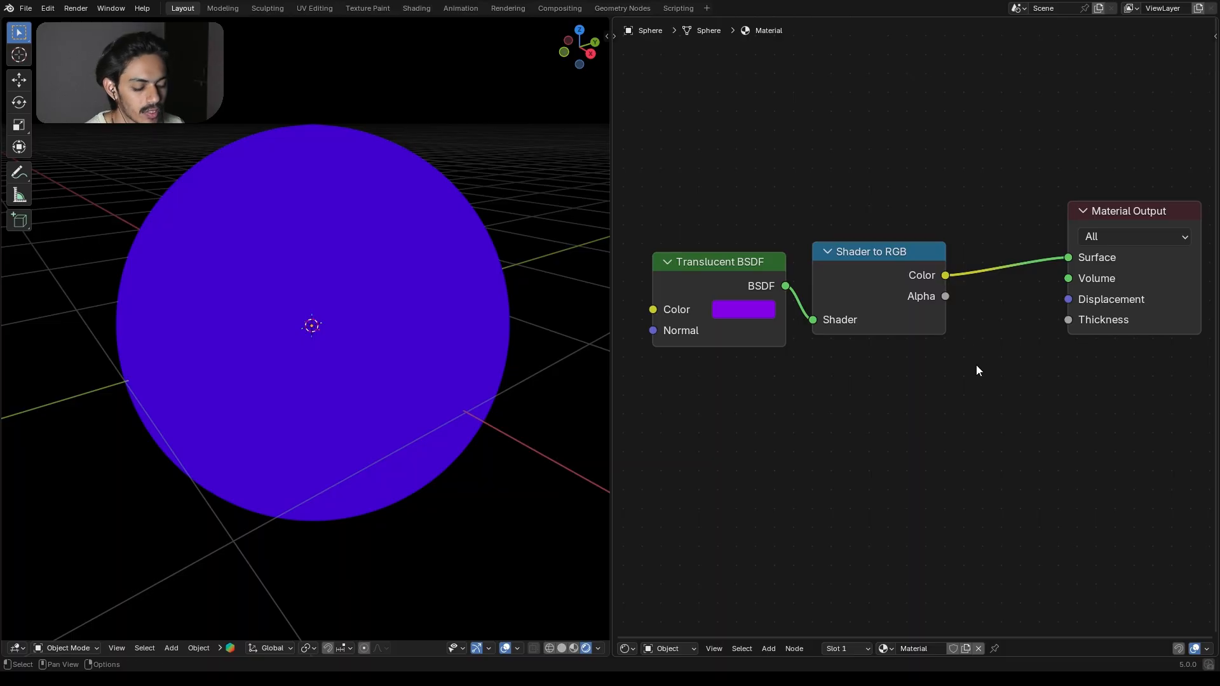
Insert an Emission node between Shader to RGB and the Material Output and set its strength to 9.3
key("shift+a")
type("em")
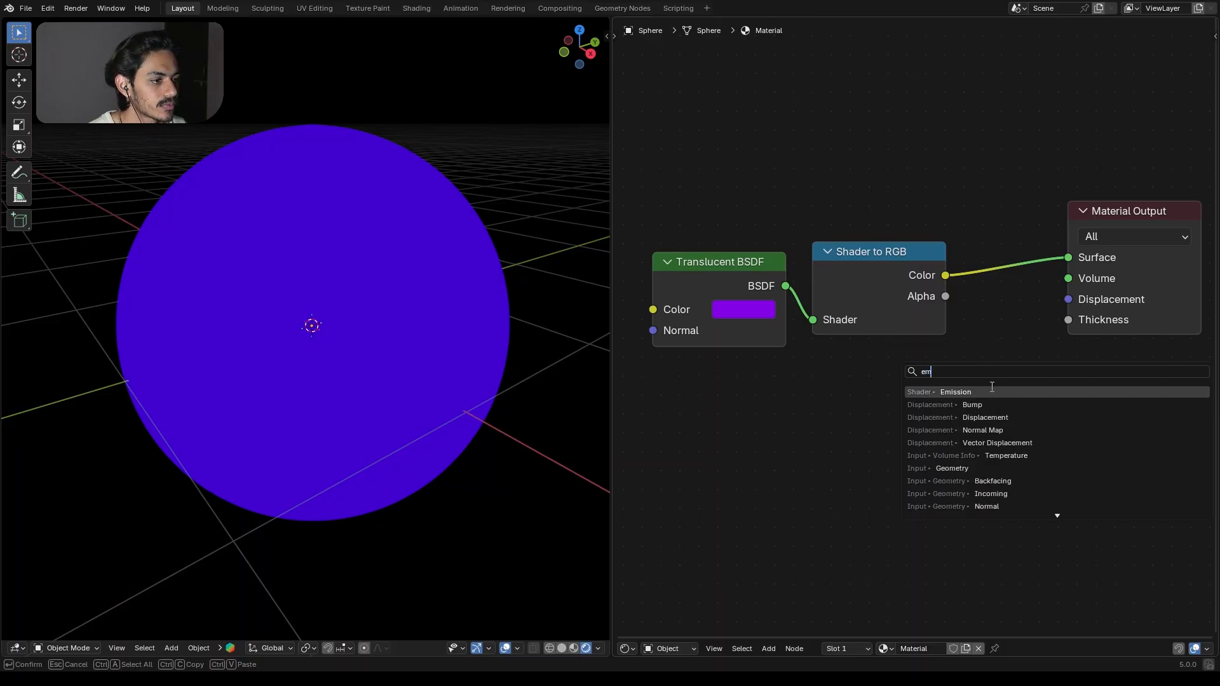
key("Return")
left_click(966, 237)
middle_click_drag(1068, 206, 967, 254)
scroll(968, 254, "down", 5)
left_click_drag(704, 240, 724, 287)
left_click_drag(979, 327, 1061, 326)
left_click(907, 371)
Arrange the Translucent BSDF, Shader to RGB and Emission nodes in a compact row before the Material Output
left_click_drag(695, 216, 806, 292)
left_click_drag(805, 292, 789, 268)
scroll(783, 246, "up", 6)
middle_click_drag(783, 246, 897, 239)
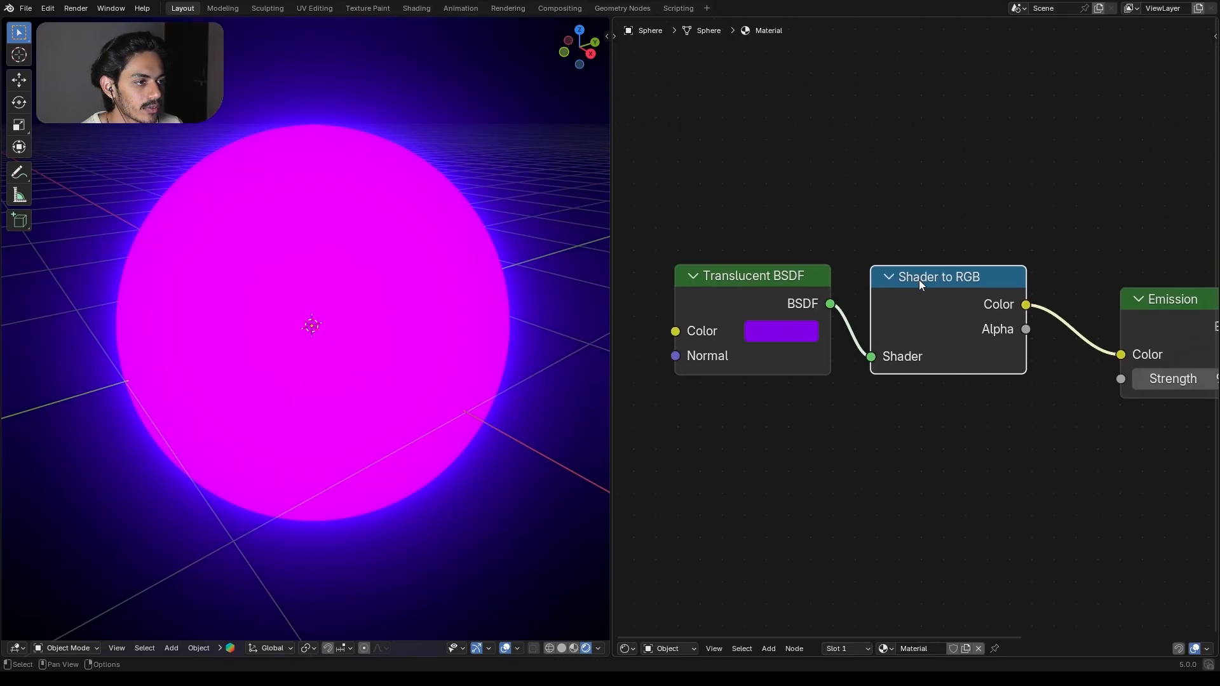
left_click_drag(920, 284, 938, 271)
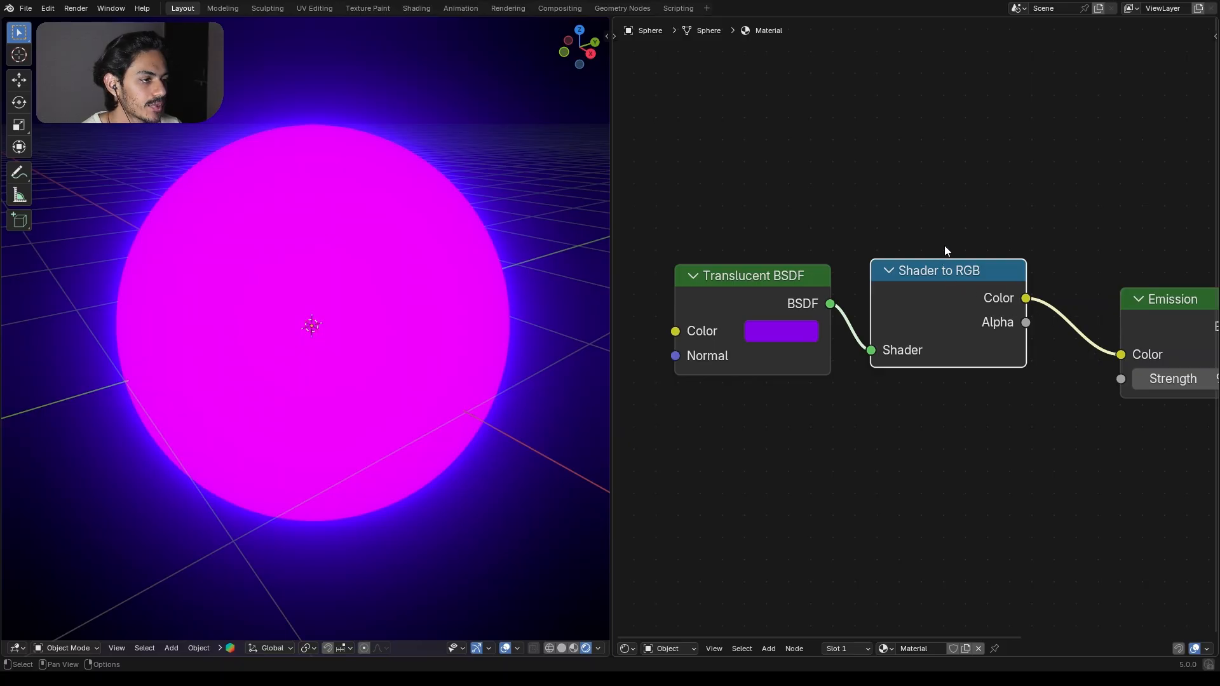
middle_click_drag(1084, 418, 917, 414)
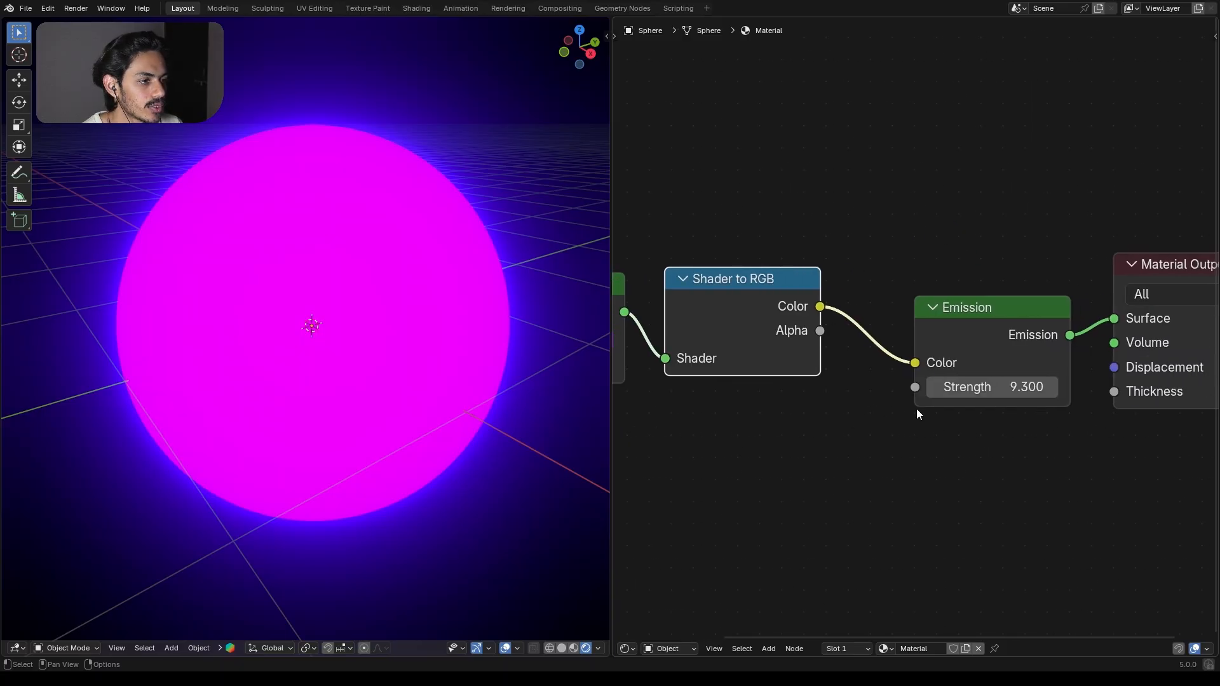
left_click_drag(973, 324, 962, 312)
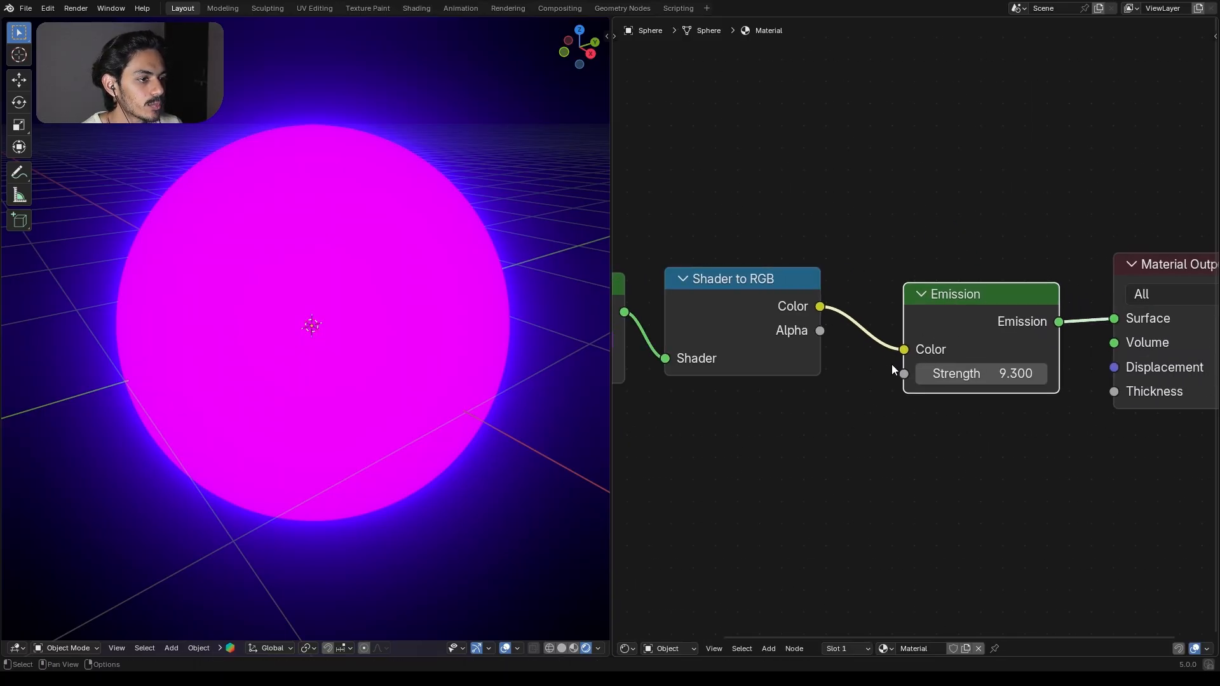
scroll(854, 369, "down", 3)
left_click(680, 296)
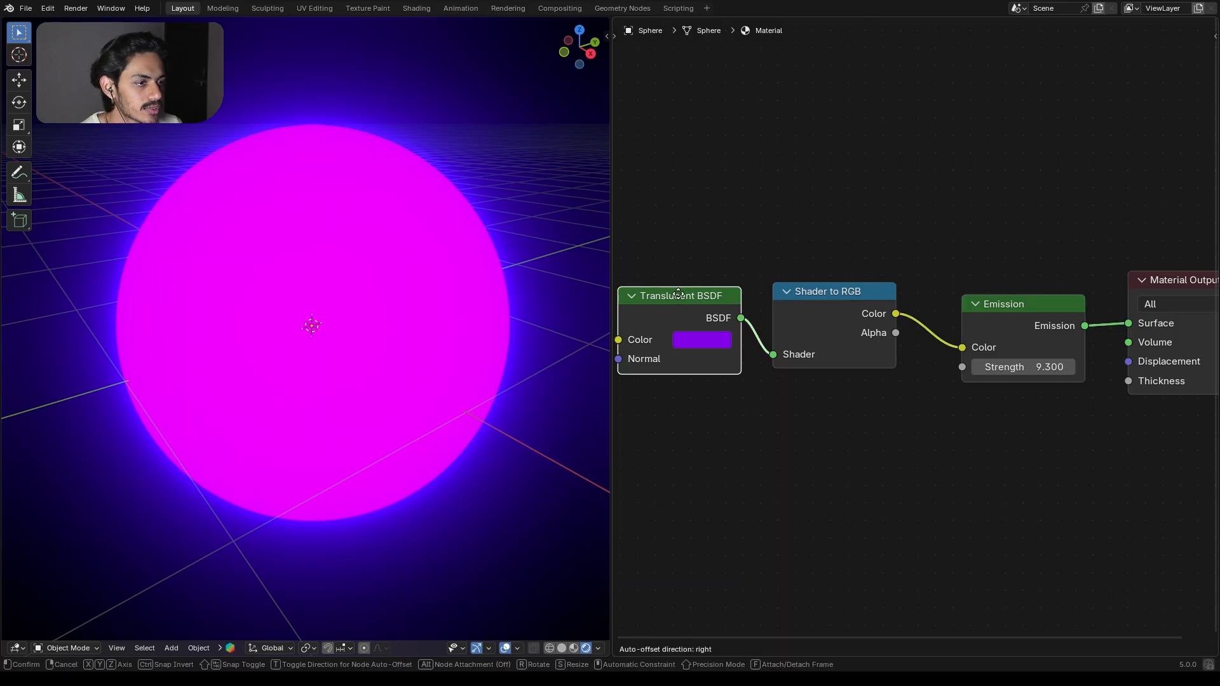
left_click(820, 310)
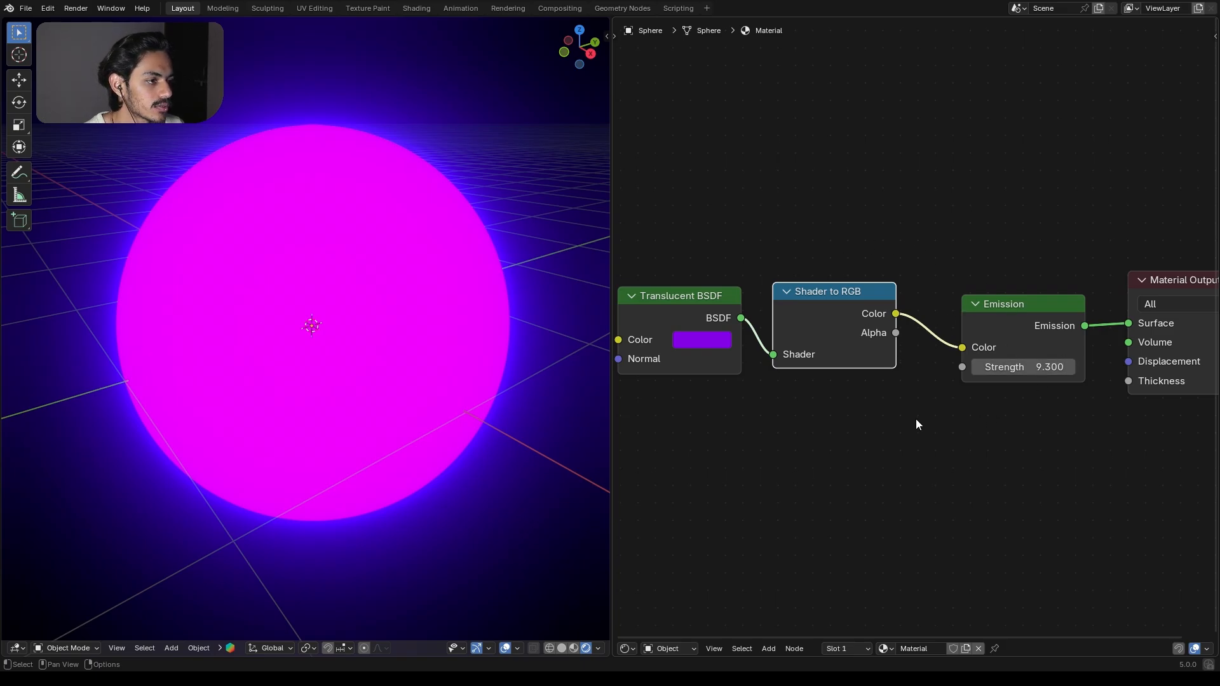
middle_click_drag(953, 403, 944, 359)
scroll(915, 365, "down", 1)
middle_click_drag(863, 374, 841, 359)
left_click(696, 251)
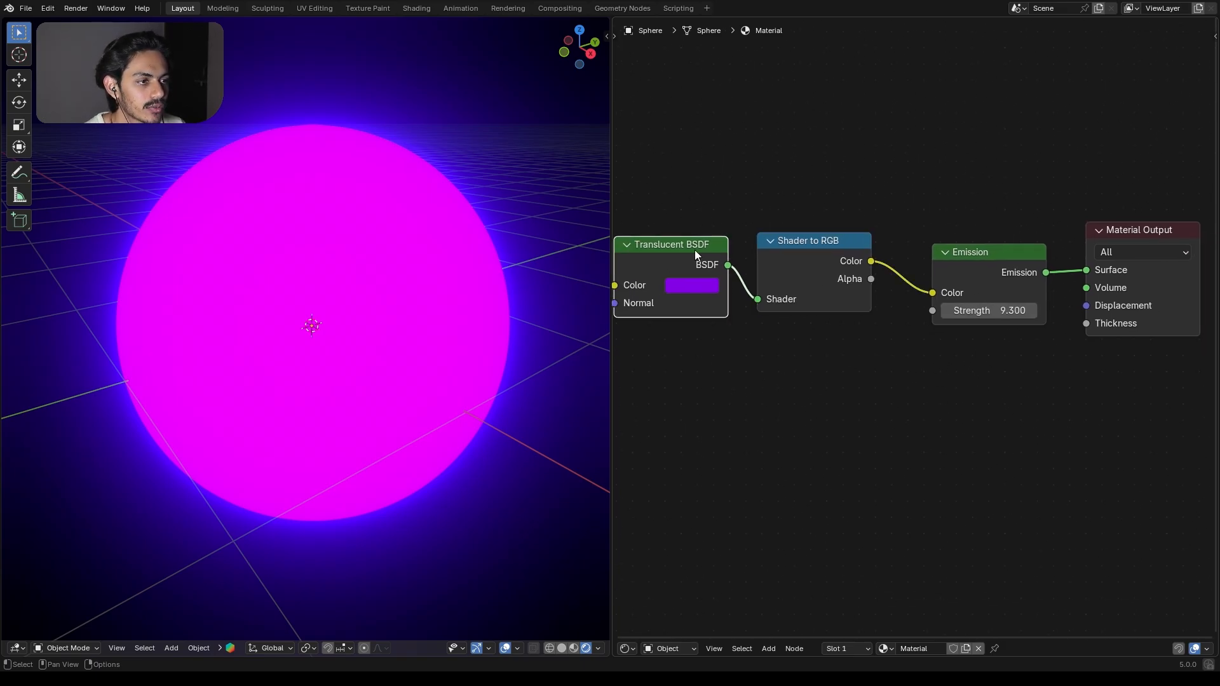
left_click_drag(695, 250, 707, 244)
left_click_drag(827, 243, 824, 241)
left_click_drag(990, 253, 958, 239)
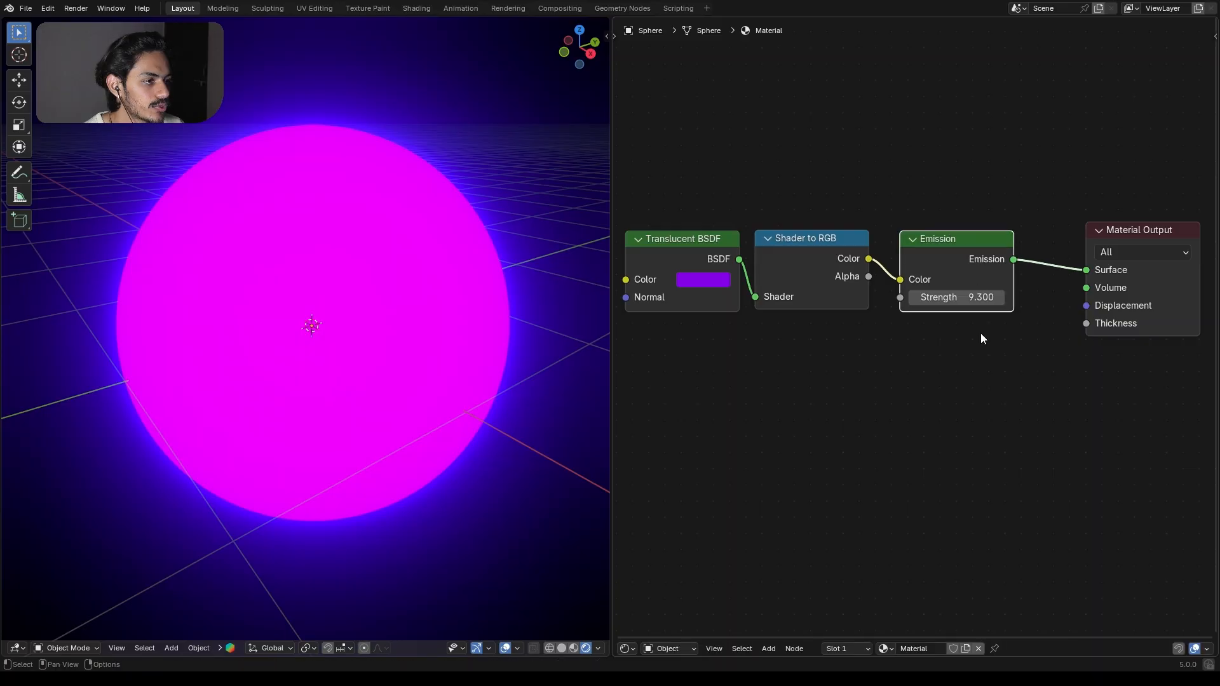
Insert a Mix Shader node between the Emission node and the Material Output and make room for it
key("shift+a")
type("mix")
key("Return")
left_click(1027, 235)
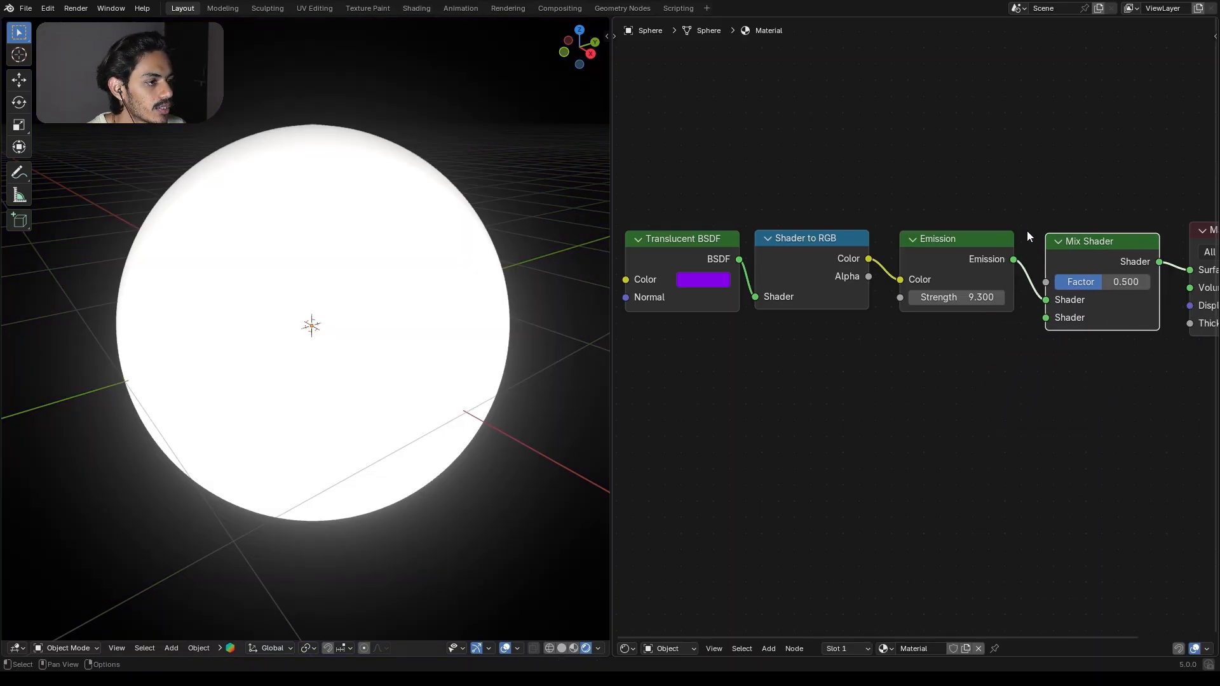
middle_click_drag(1208, 238, 1074, 268)
left_click_drag(1100, 267, 1110, 253)
left_click_drag(1014, 269, 1027, 266)
Add a second Translucent BSDF below the Emission node and connect it to the Mix Shader's second shader input
scroll(947, 367, "up", 2)
key("shift+a")
type("tr")
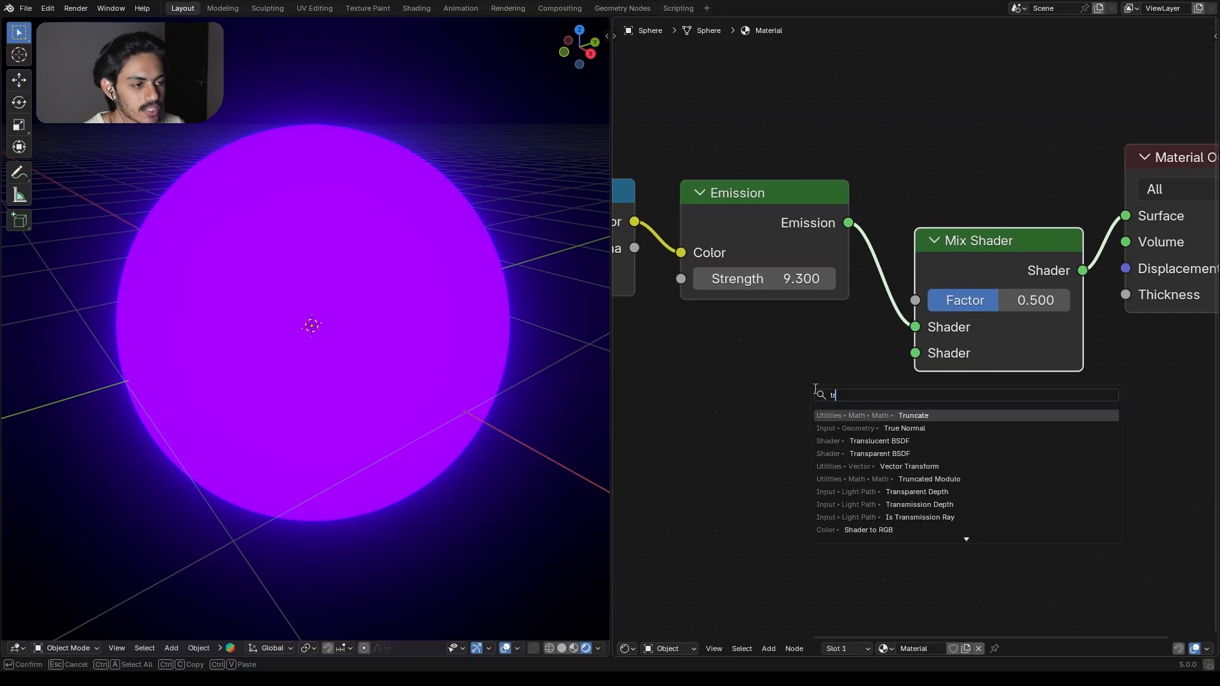
type("a")
key("Return")
left_click(710, 367)
left_click_drag(845, 399, 913, 354)
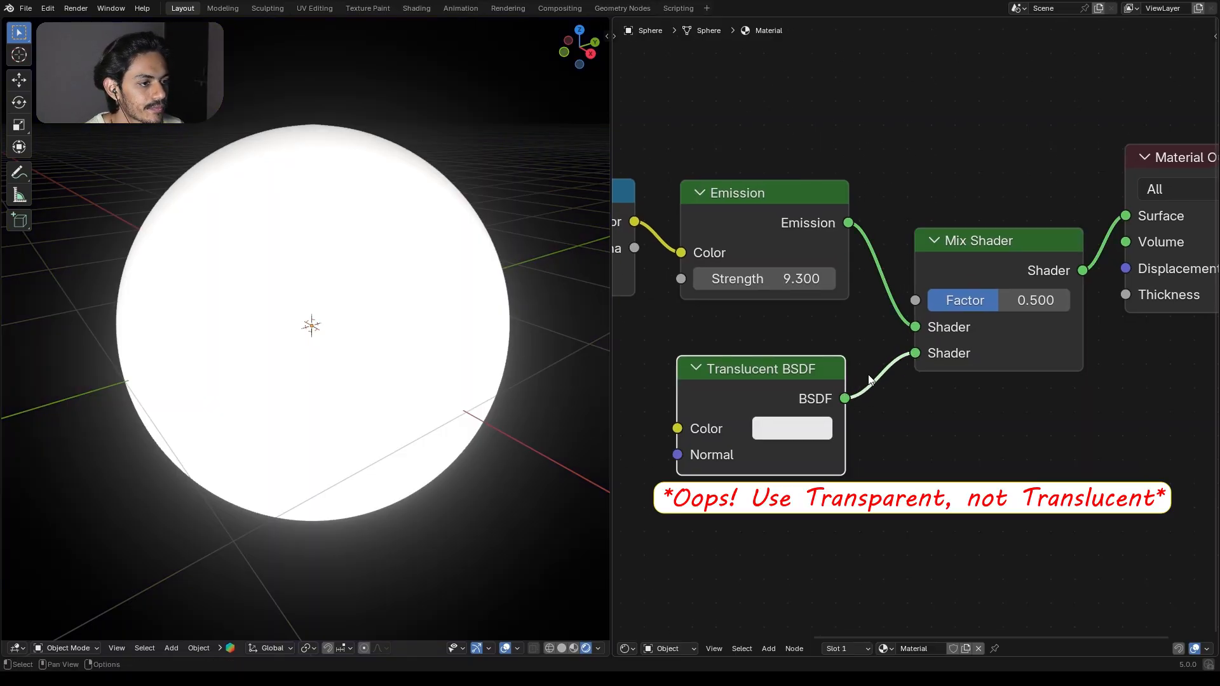
left_click_drag(776, 381, 776, 381)
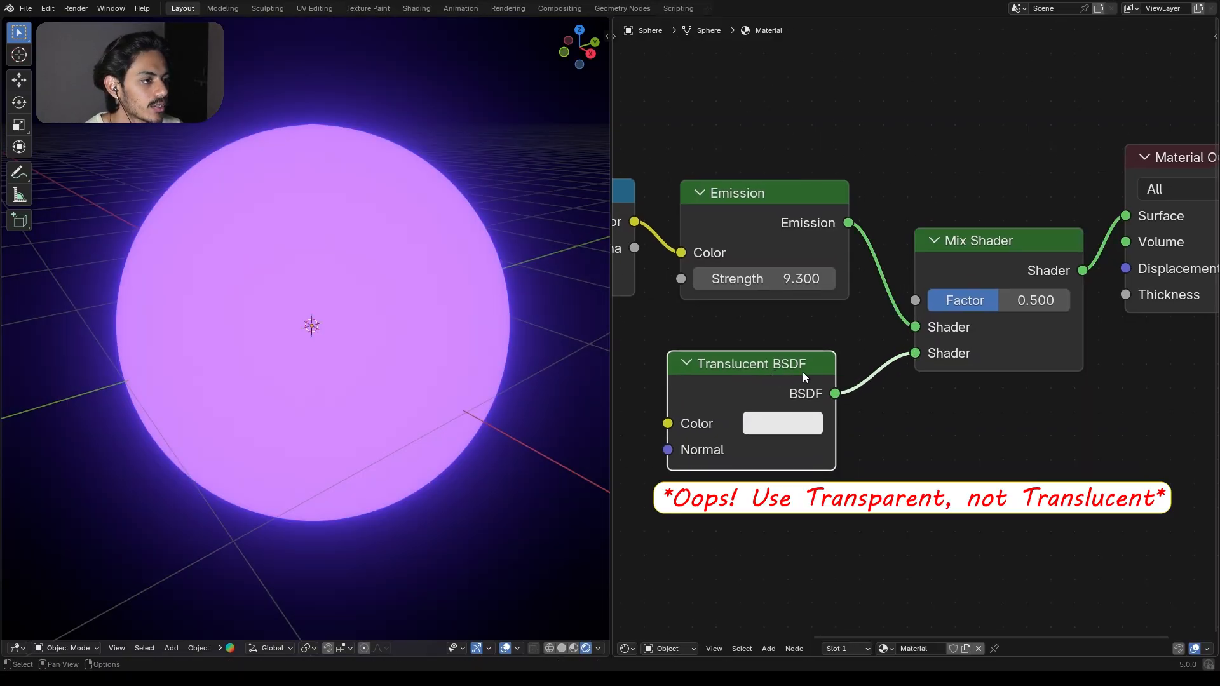
Set the material's render method to Blended in its surface settings
key("n")
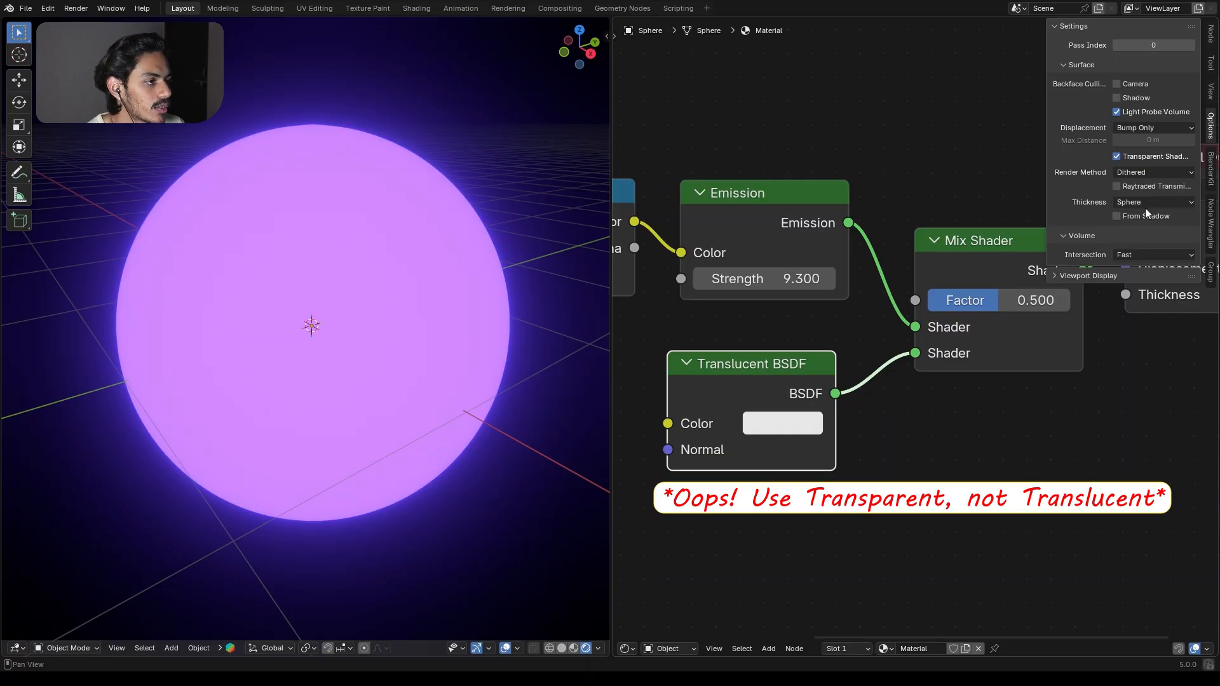
left_click(1134, 173)
left_click(1146, 199)
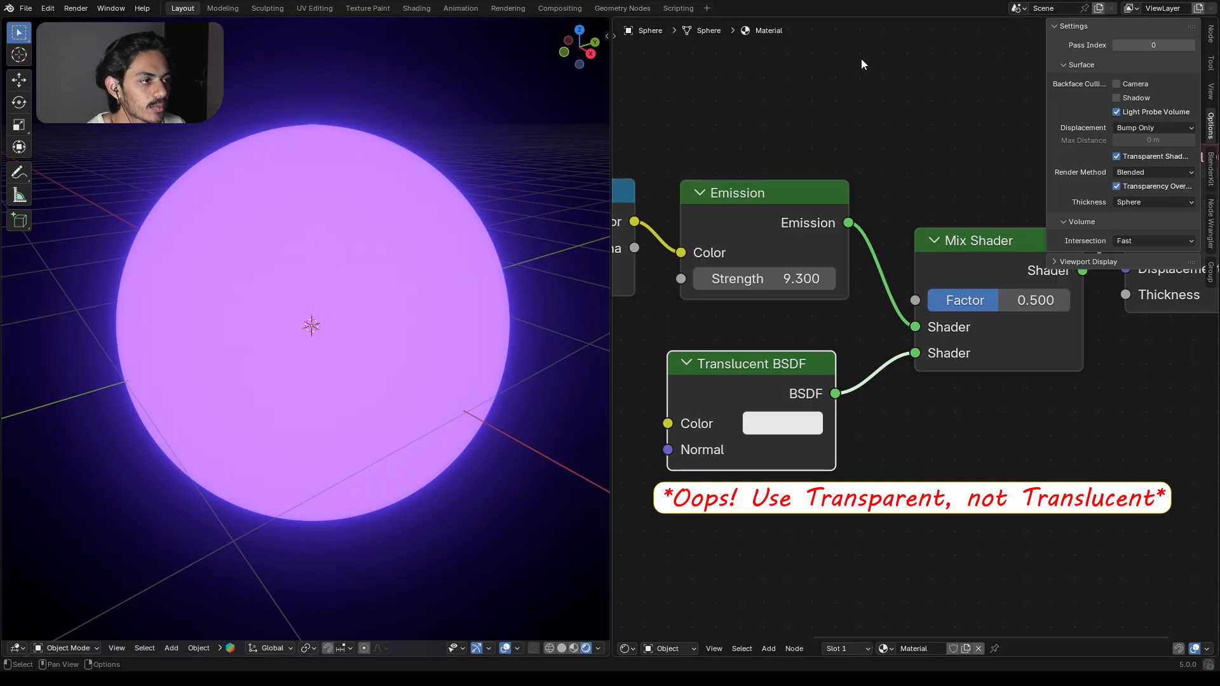
left_click(1146, 169)
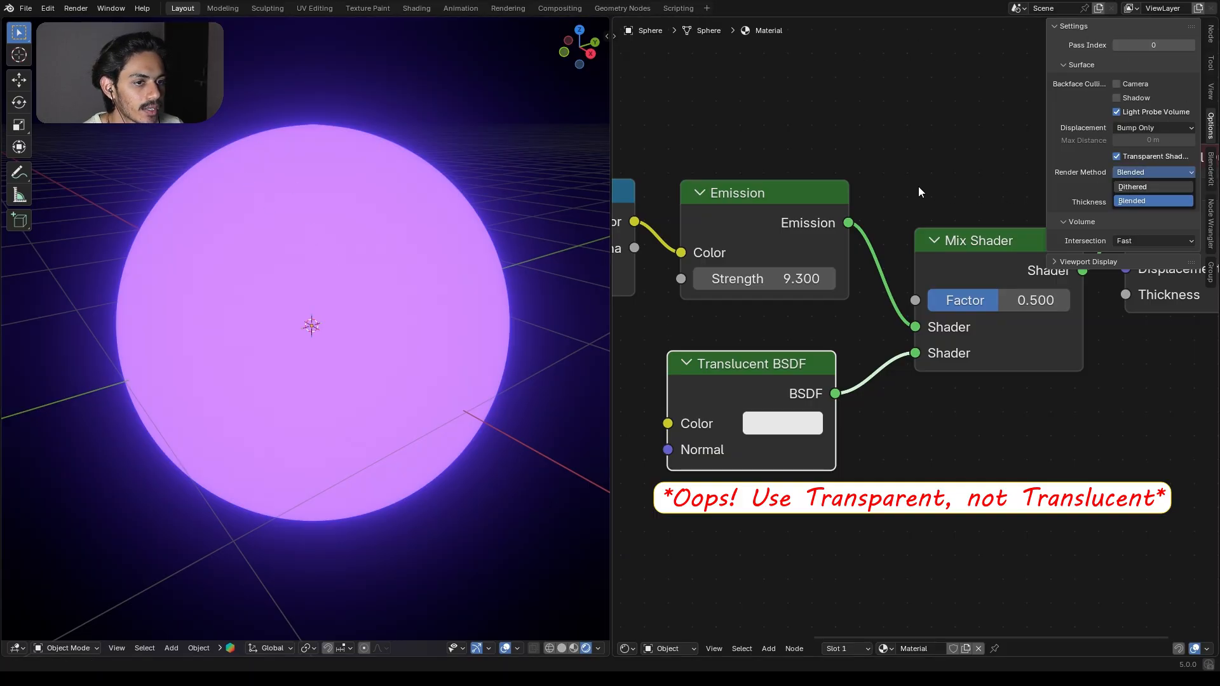
Set the material's render method to Dithered and space out the Emission, Translucent BSDF, Mix Shader and Material Output nodes
left_click(1165, 186)
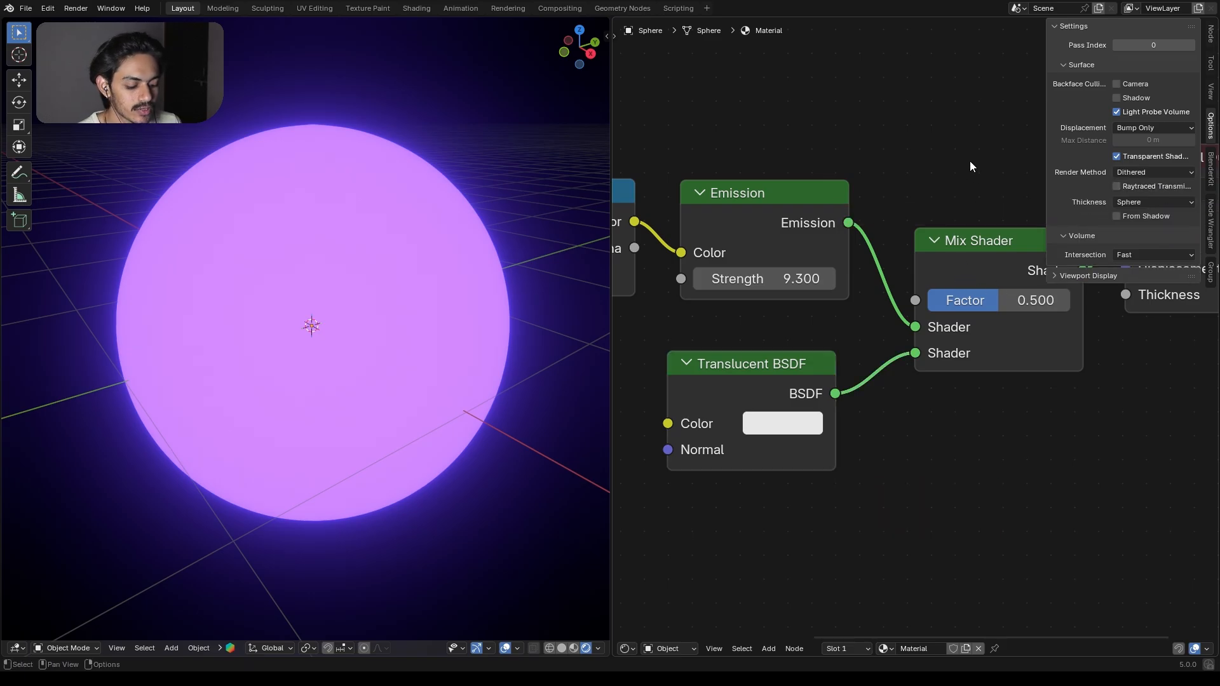
left_click_drag(737, 476, 776, 465)
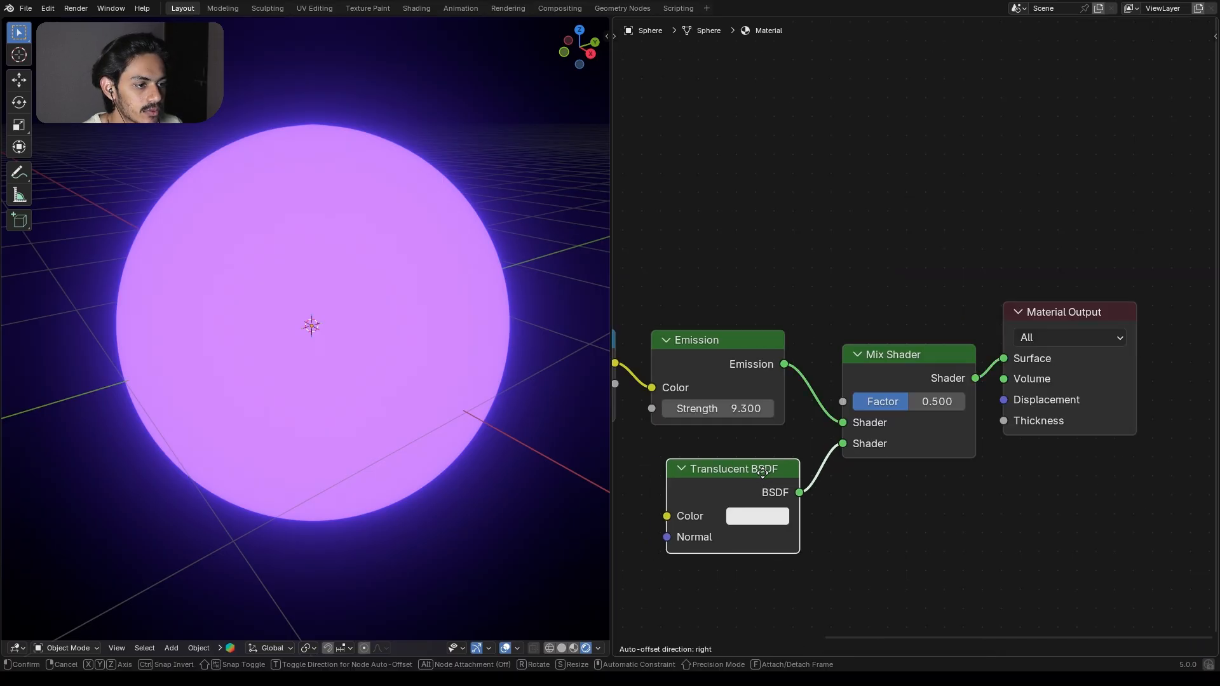
left_click_drag(759, 352, 763, 349)
left_click_drag(910, 355, 916, 345)
left_click_drag(1081, 310, 1115, 296)
left_click_drag(966, 346, 984, 340)
left_click_drag(788, 463, 798, 457)
left_click(832, 399)
scroll(833, 399, "down", 1)
scroll(887, 307, "up", 2)
Duplicate the Mix Shader node and insert the copy between the original and the Material Output
left_click(891, 308)
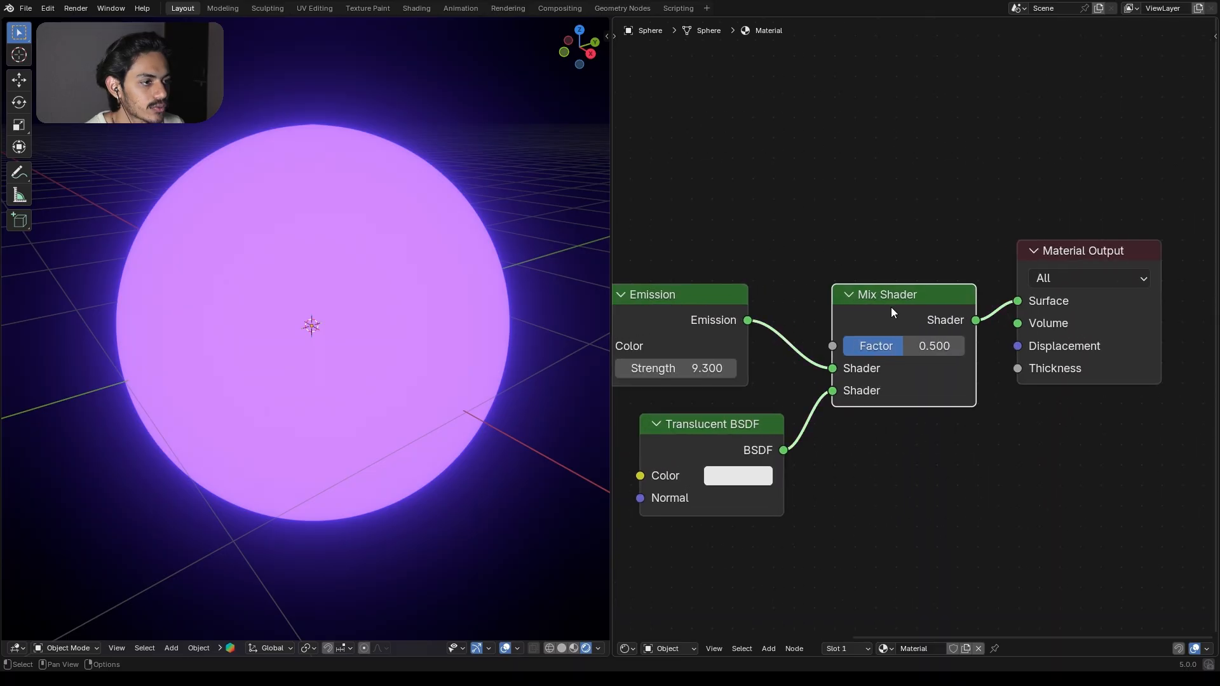
key("shift+d")
left_click(1062, 281)
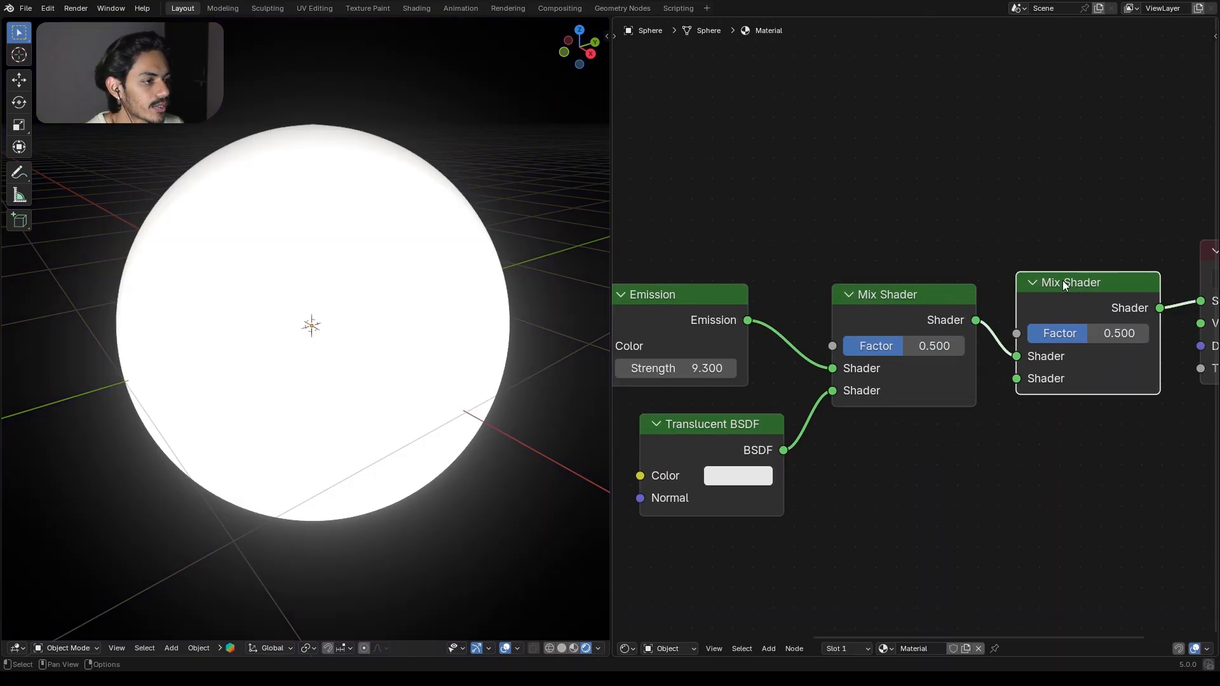
scroll(1028, 399, "down", 2)
left_click(1007, 398)
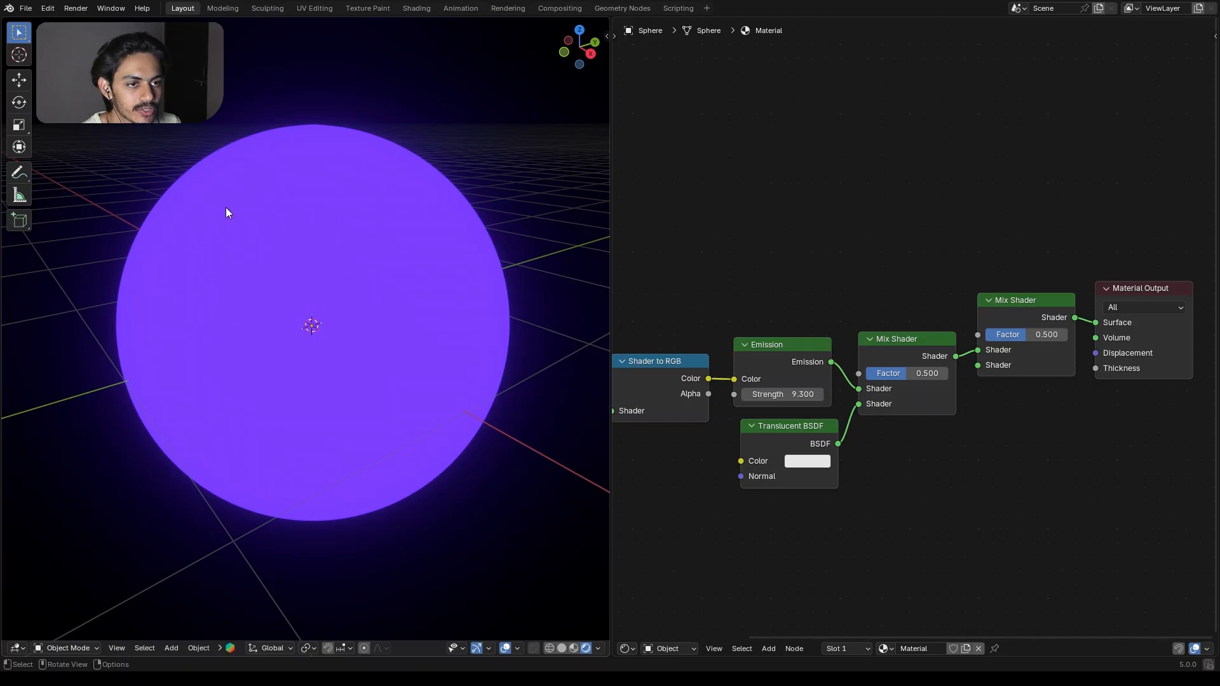
left_click(1044, 298)
Add a Fresnel node above the Mix Shaders and connect its Factor output to the second Mix Shader's Factor
scroll(1002, 262, "up", 3)
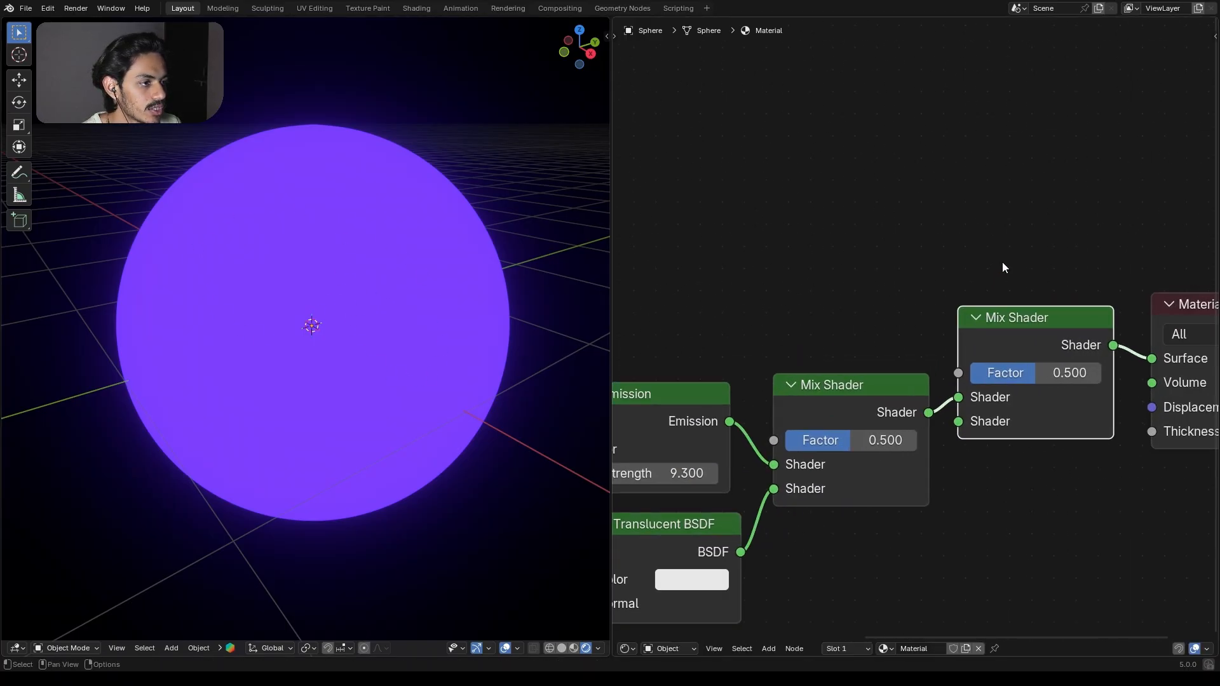
left_click_drag(947, 346, 961, 345)
key("shift+a")
type("fr")
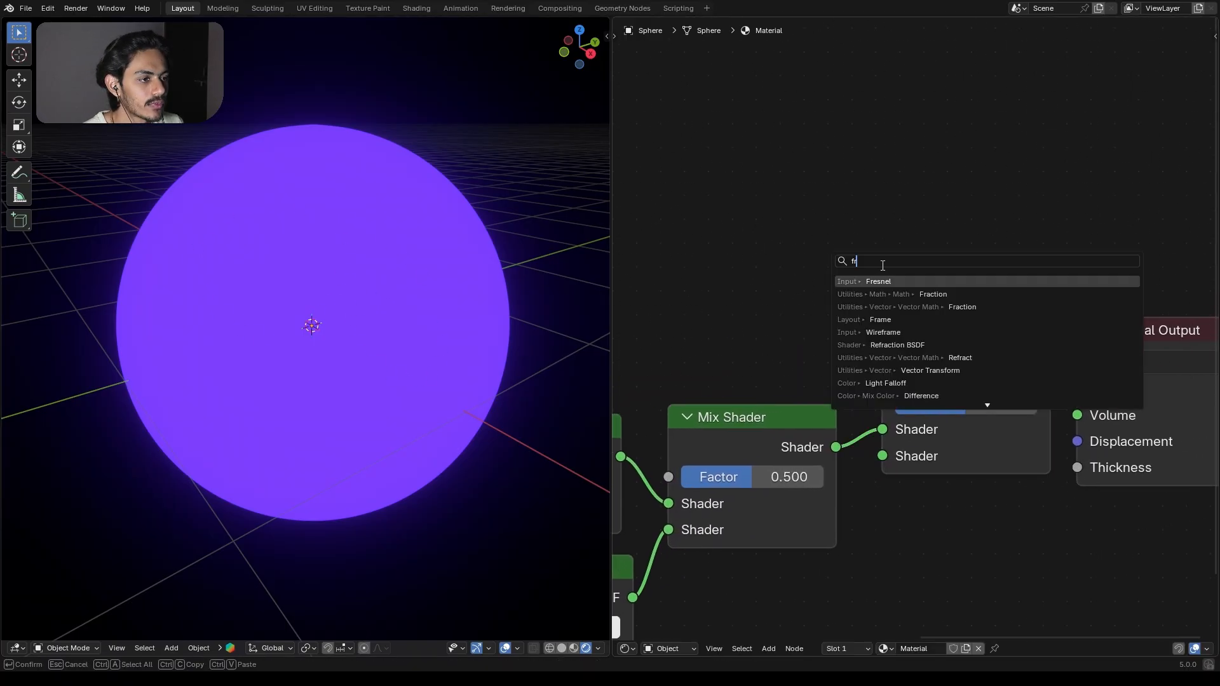
left_click(887, 281)
left_click(643, 213)
left_click_drag(805, 254, 880, 402)
left_click(860, 338)
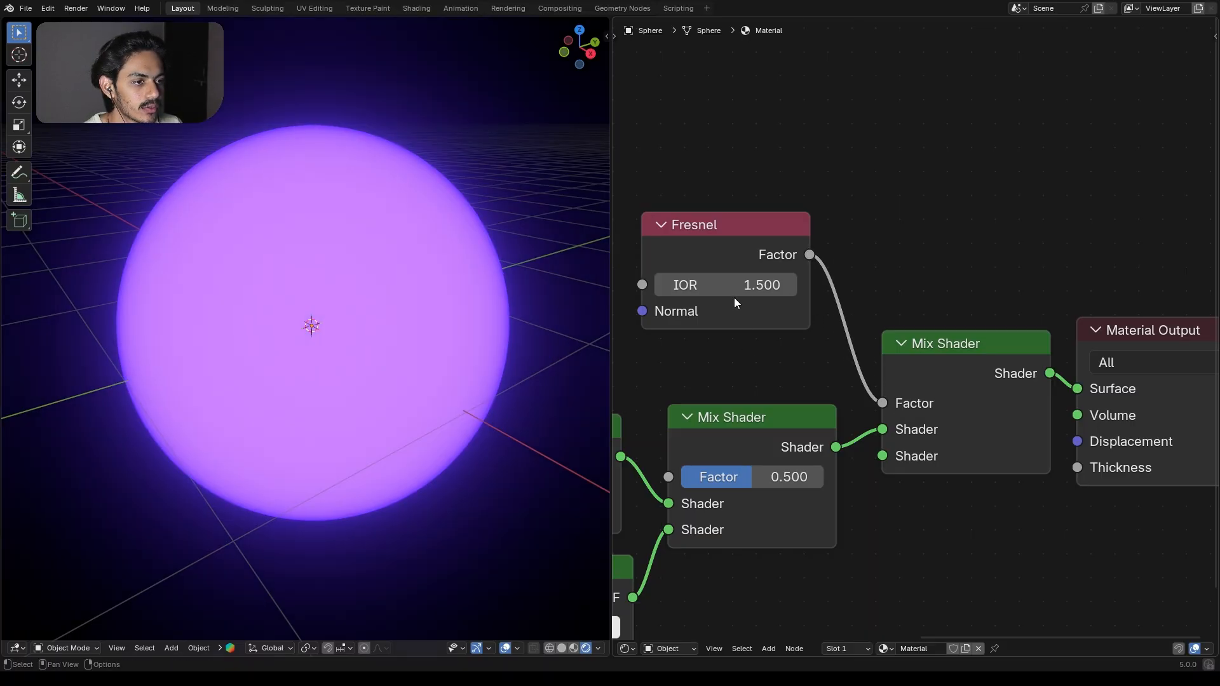
Set the Fresnel node's IOR to 0.600 and view the sphere with the viewport overlays hidden
left_click_drag(735, 293, 662, 292)
left_click_drag(743, 243, 752, 270)
middle_click_drag(711, 365, 867, 397)
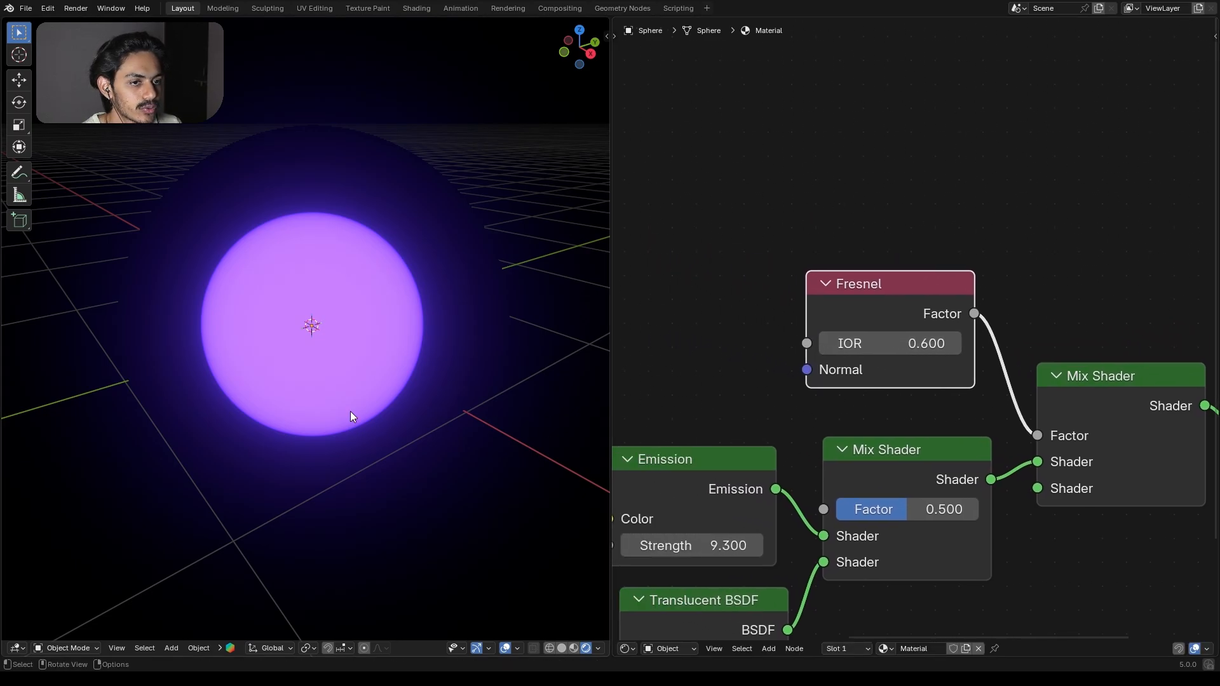
left_click(574, 648)
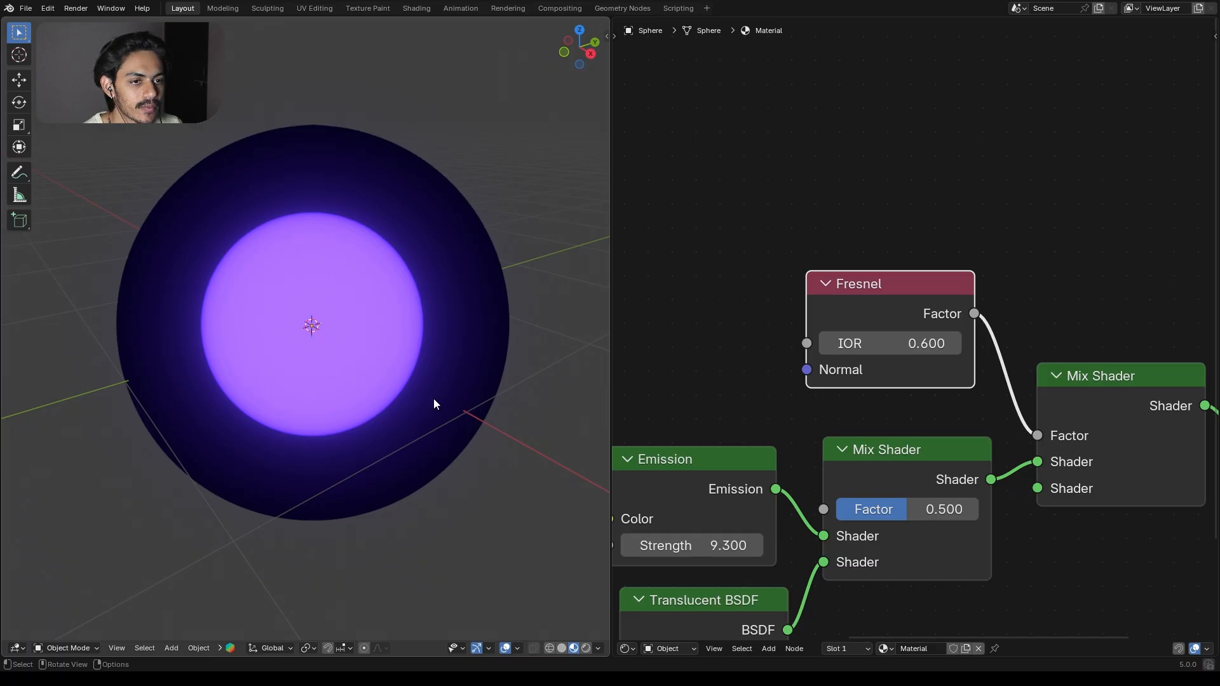
left_click(505, 648)
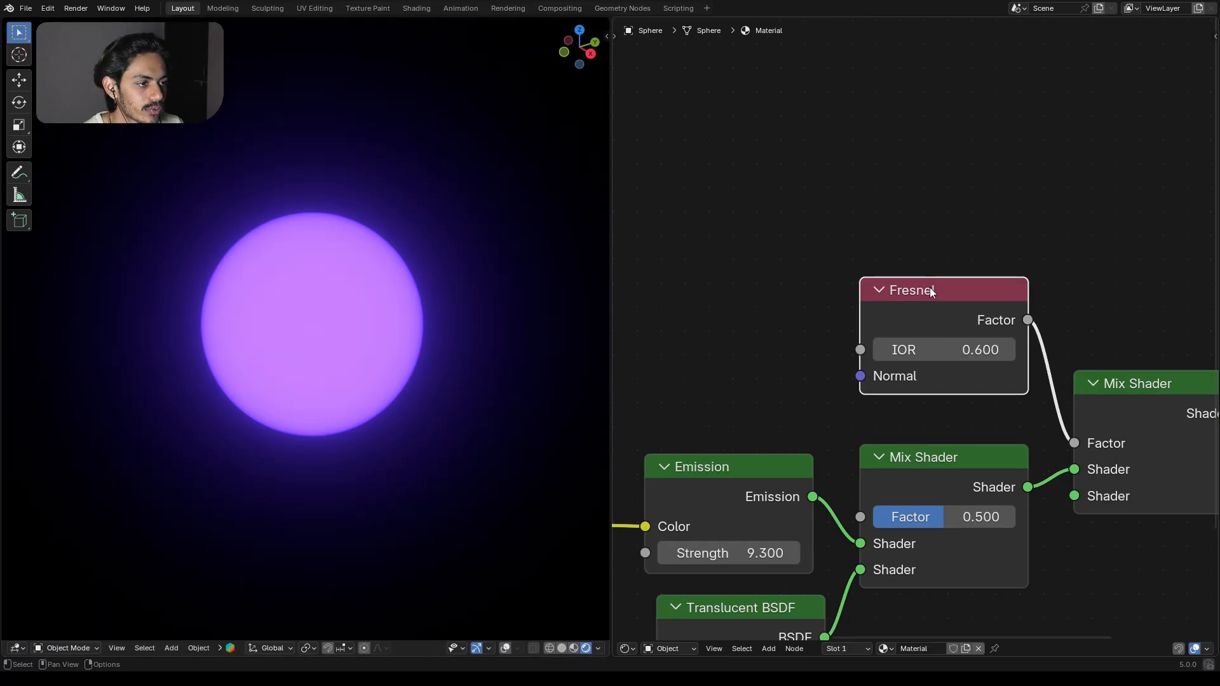
Add a Layer Weight node with Blend 0.900 beside the Fresnel node and connect its Facing output to the Fresnel IOR
left_click_drag(876, 298, 873, 316)
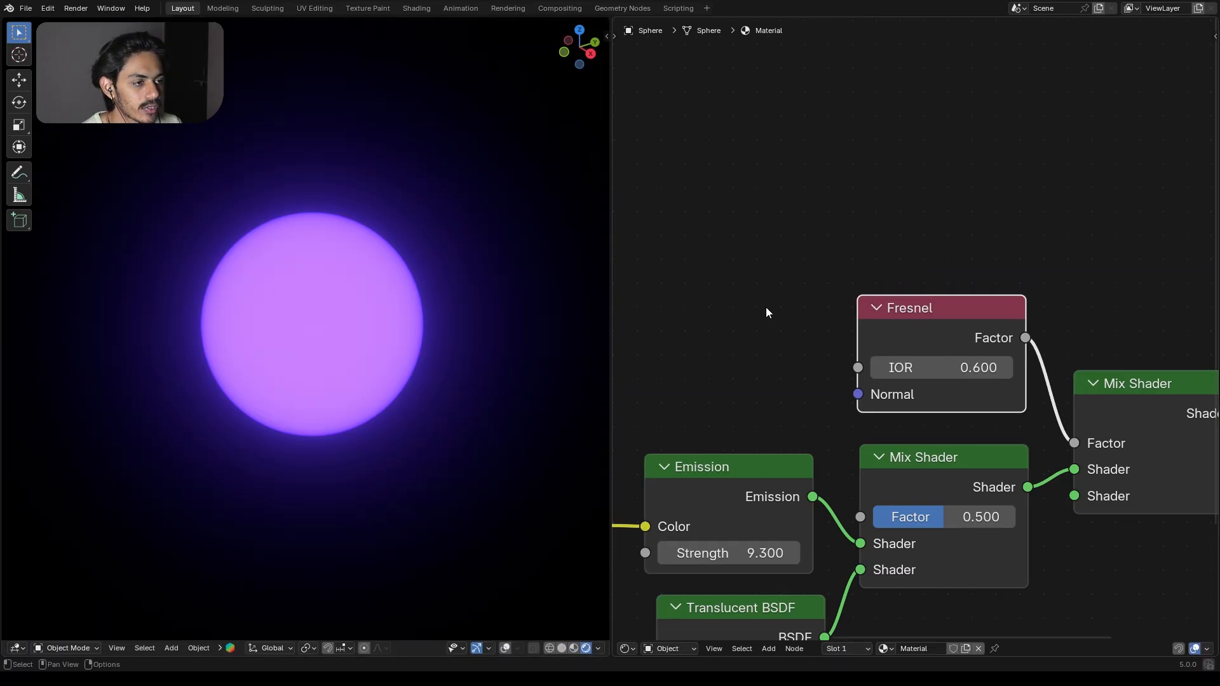
left_click(719, 291)
key("shift+a")
type("l")
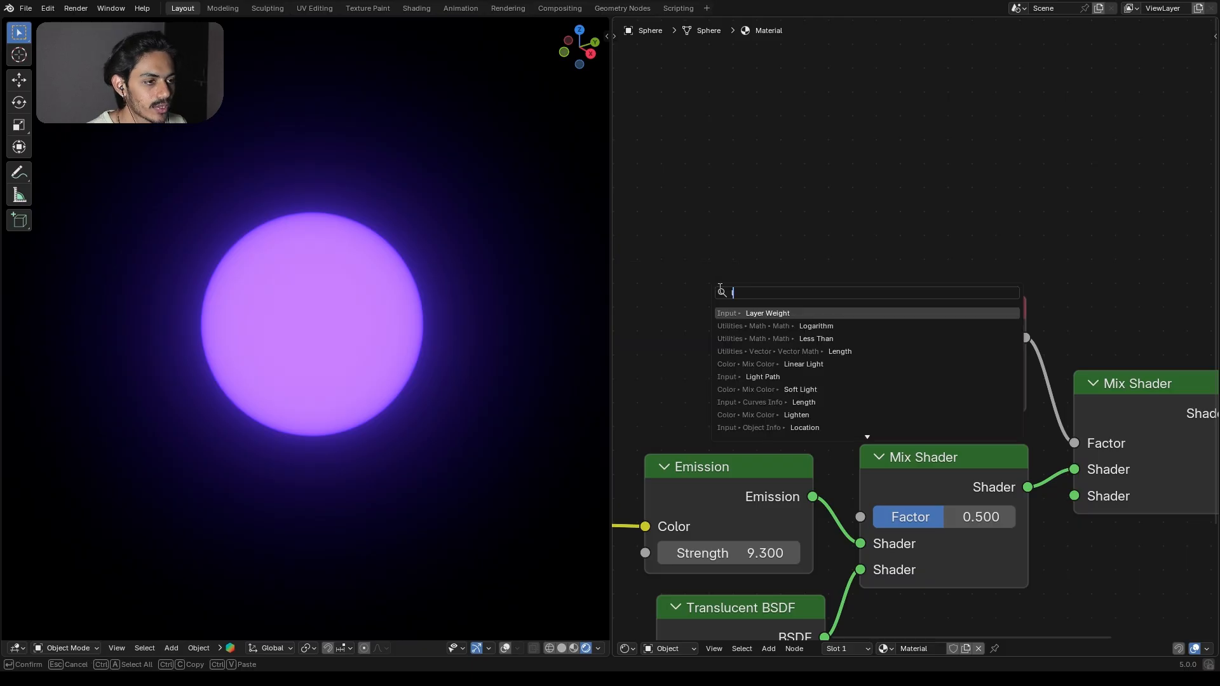
left_click(762, 315)
left_click(622, 269)
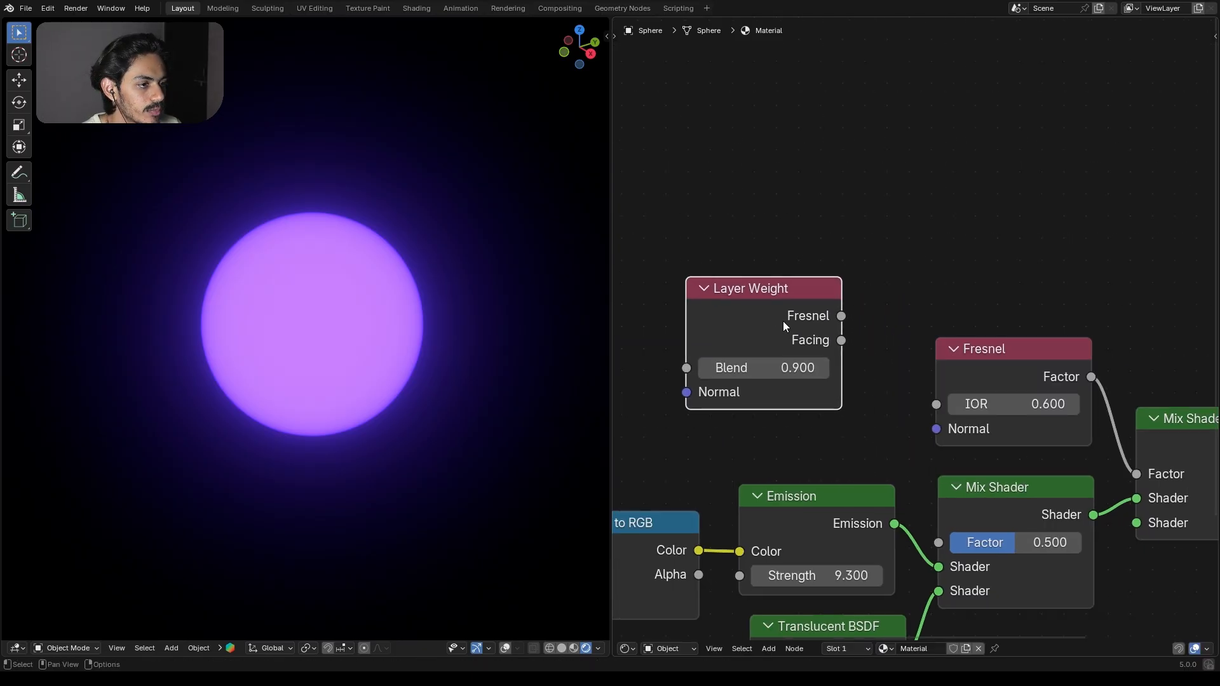
left_click_drag(842, 340, 936, 404)
left_click_drag(801, 371, 767, 372)
key("Escape")
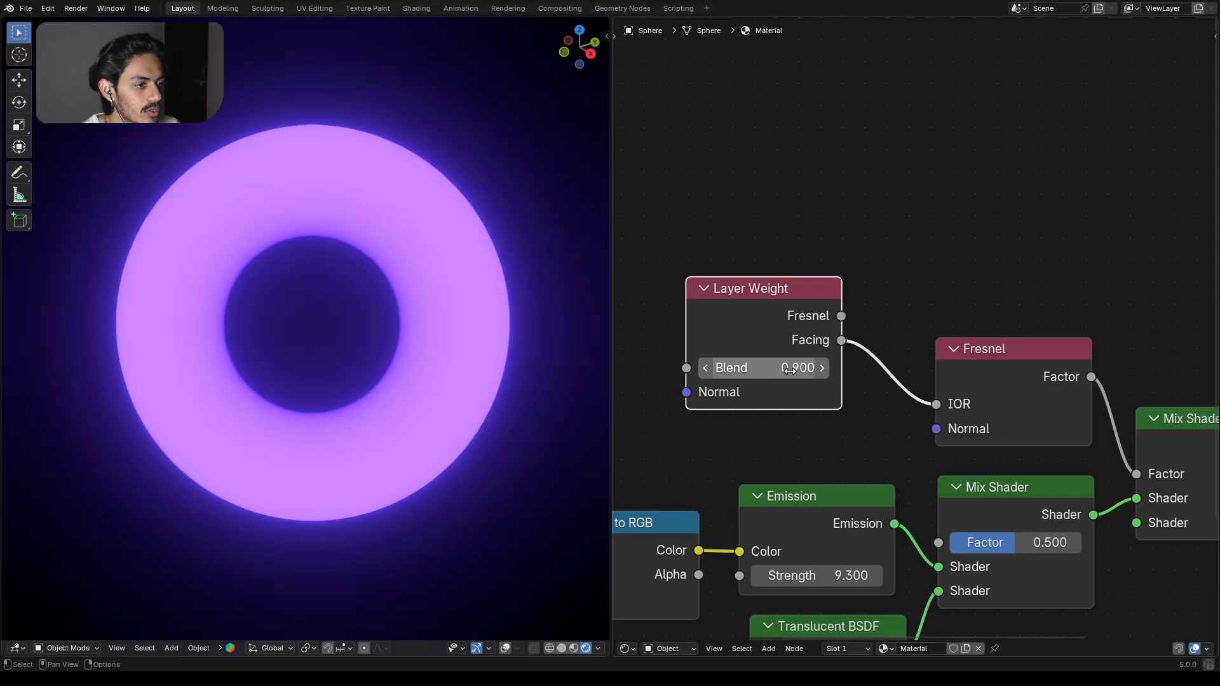
left_click_drag(774, 290, 767, 297)
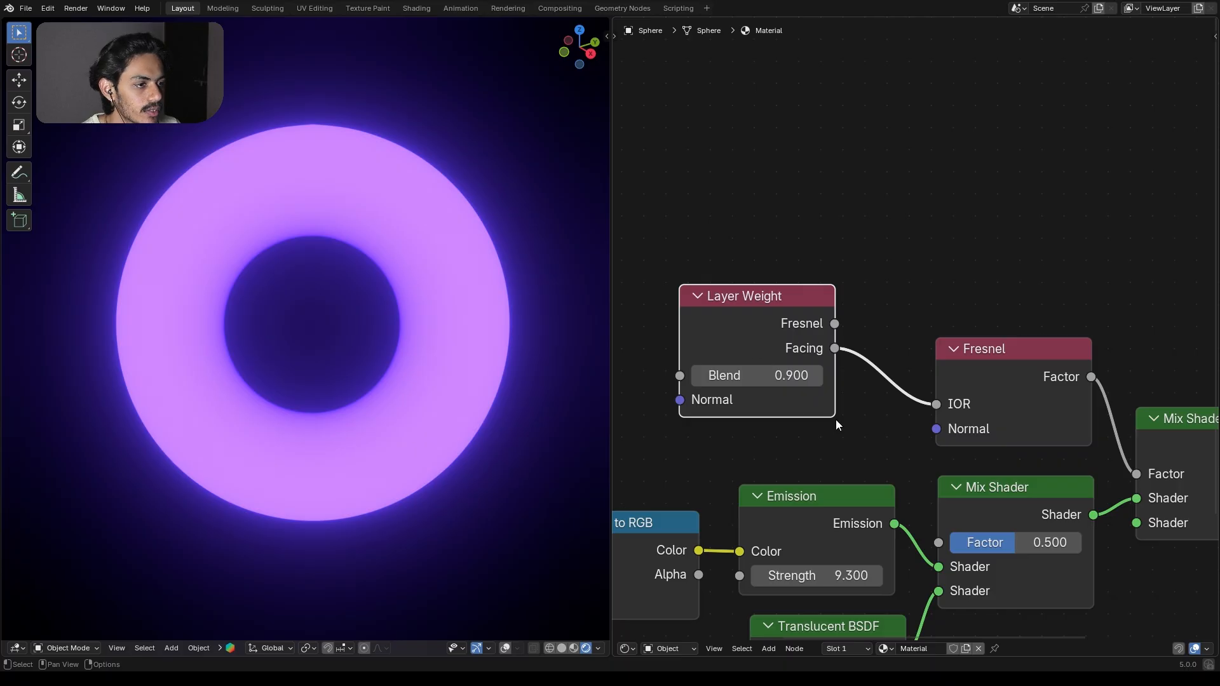
Connect the Layer Weight's Facing output to the first Mix Shader's Factor as well
scroll(836, 419, "down", 4)
scroll(794, 421, "up", 4)
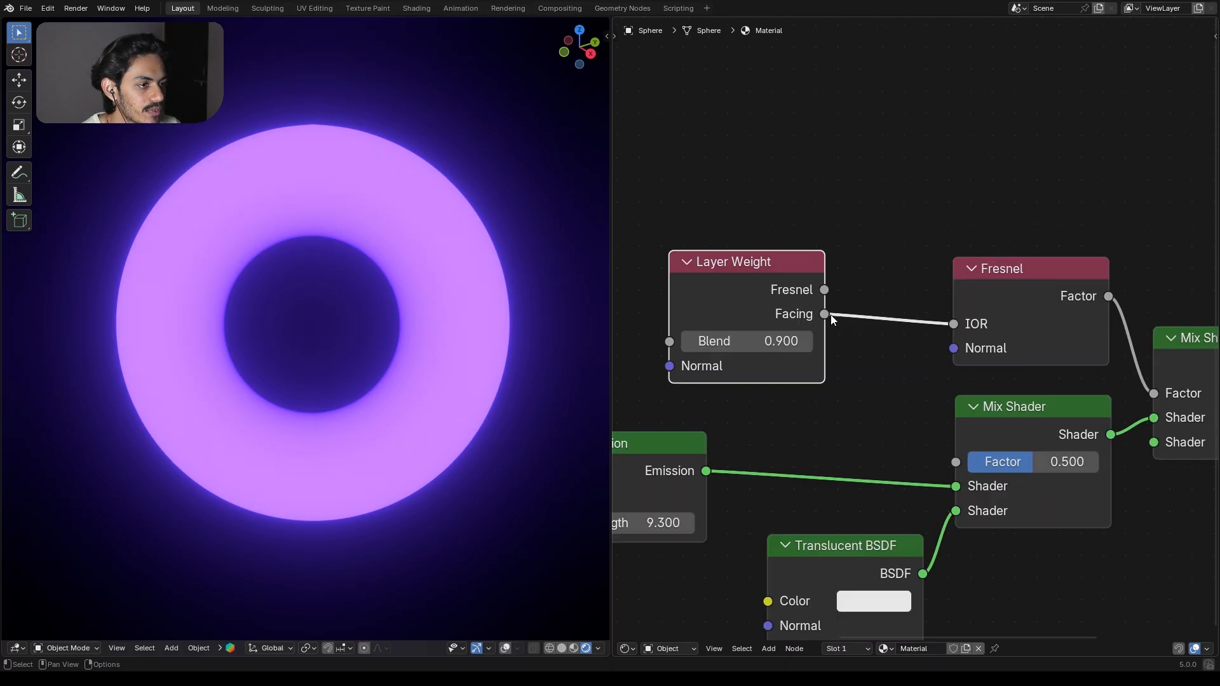
left_click_drag(831, 318, 960, 468)
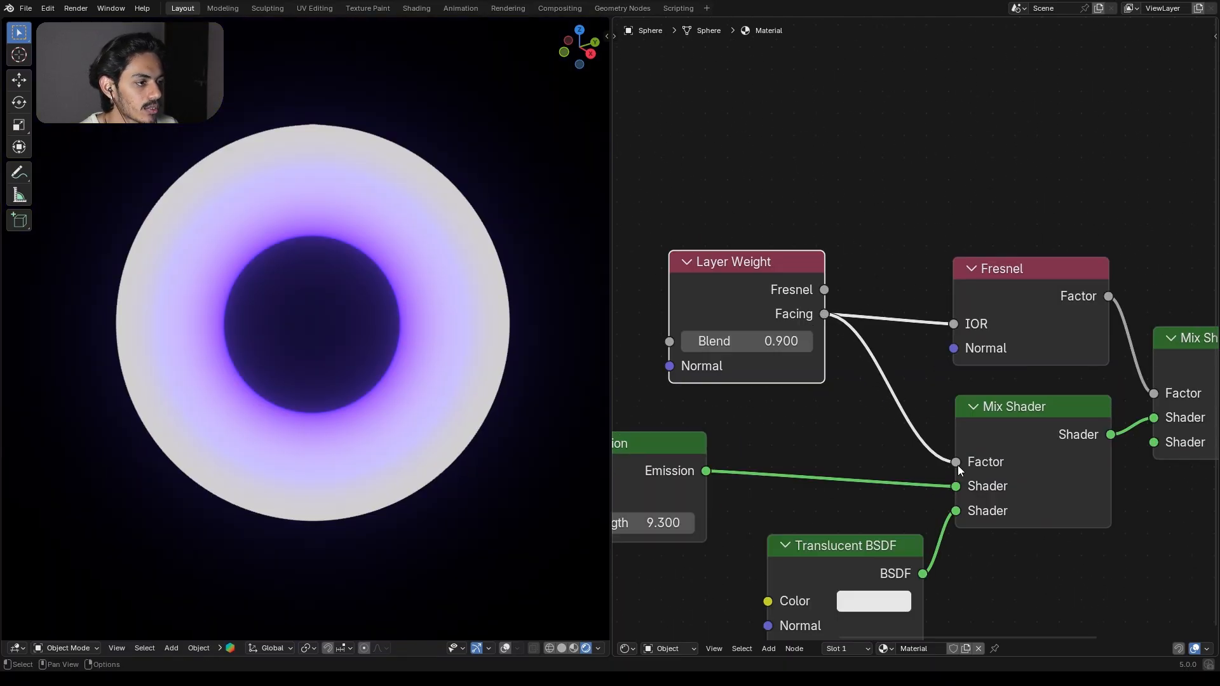
middle_click_drag(863, 516, 944, 342)
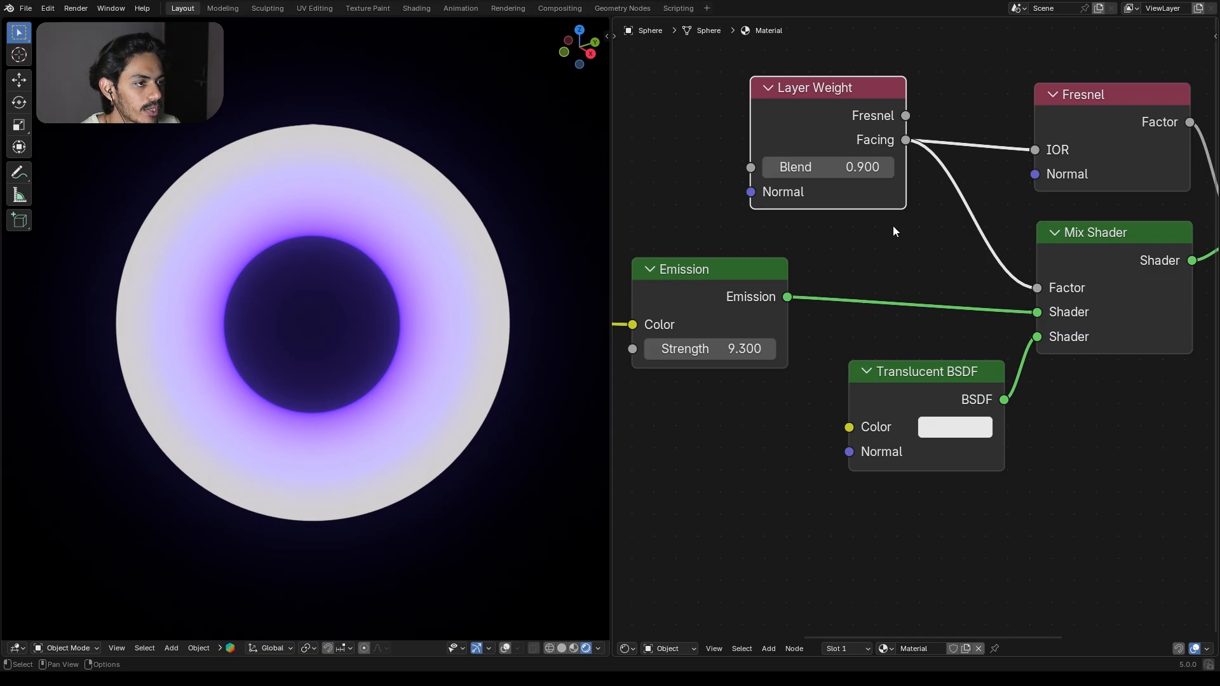
scroll(705, 281, "down", 3)
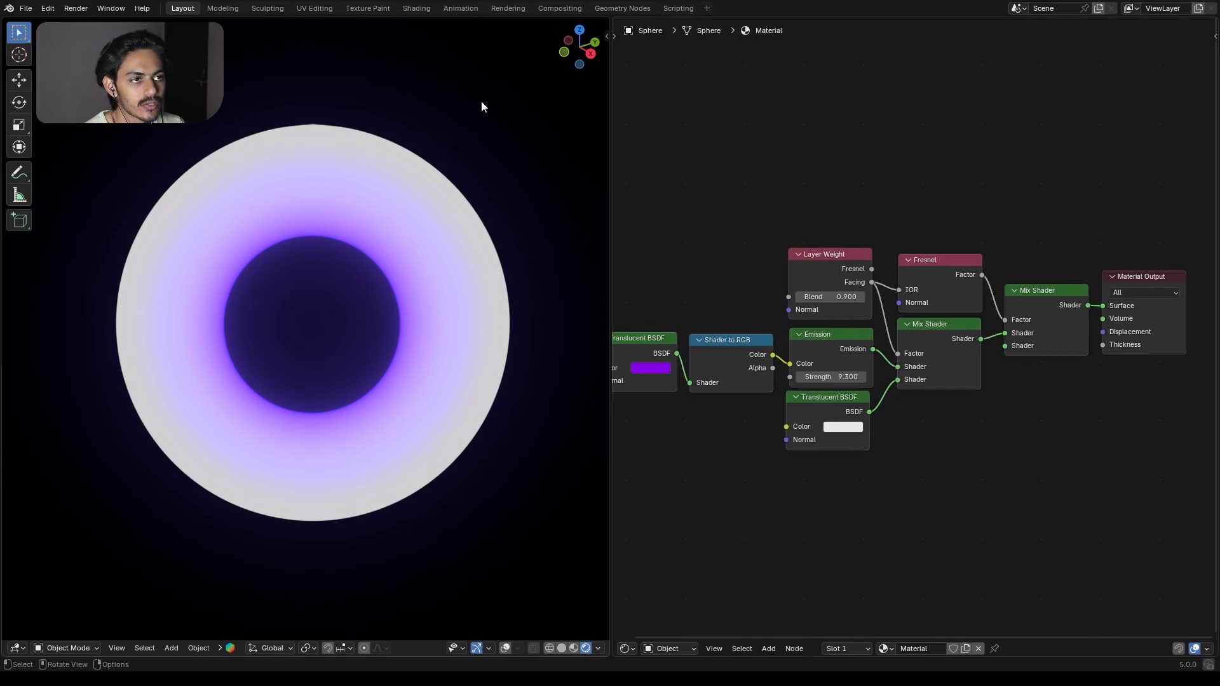
Switch the viewport to Material Preview with overlays shown and split off a Timeline area below it at frame 0
key("z")
left_click(505, 648)
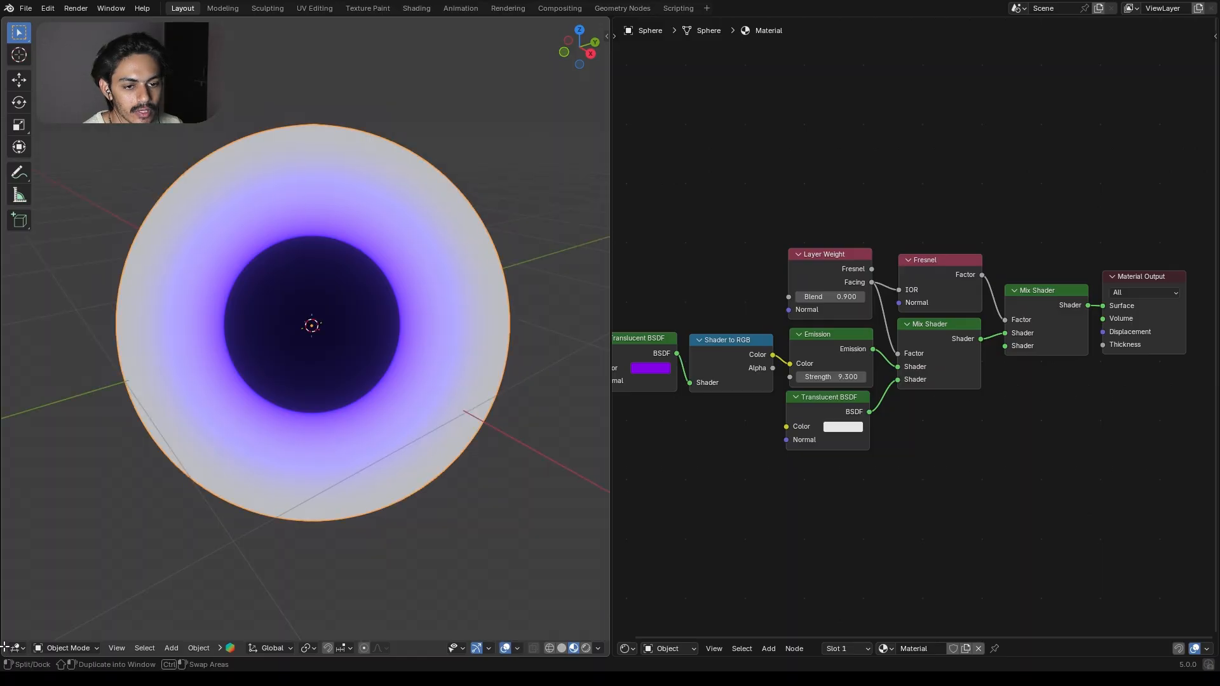
left_click_drag(5, 647, 191, 464)
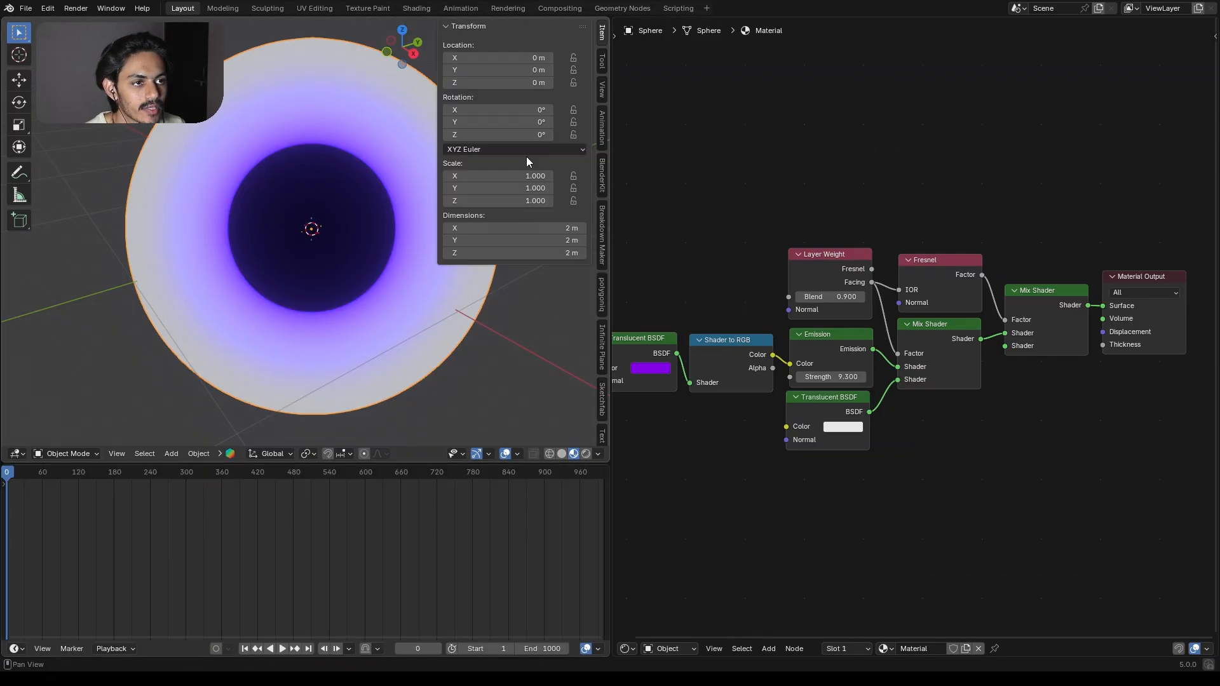
left_click_drag(21, 477, 3, 478)
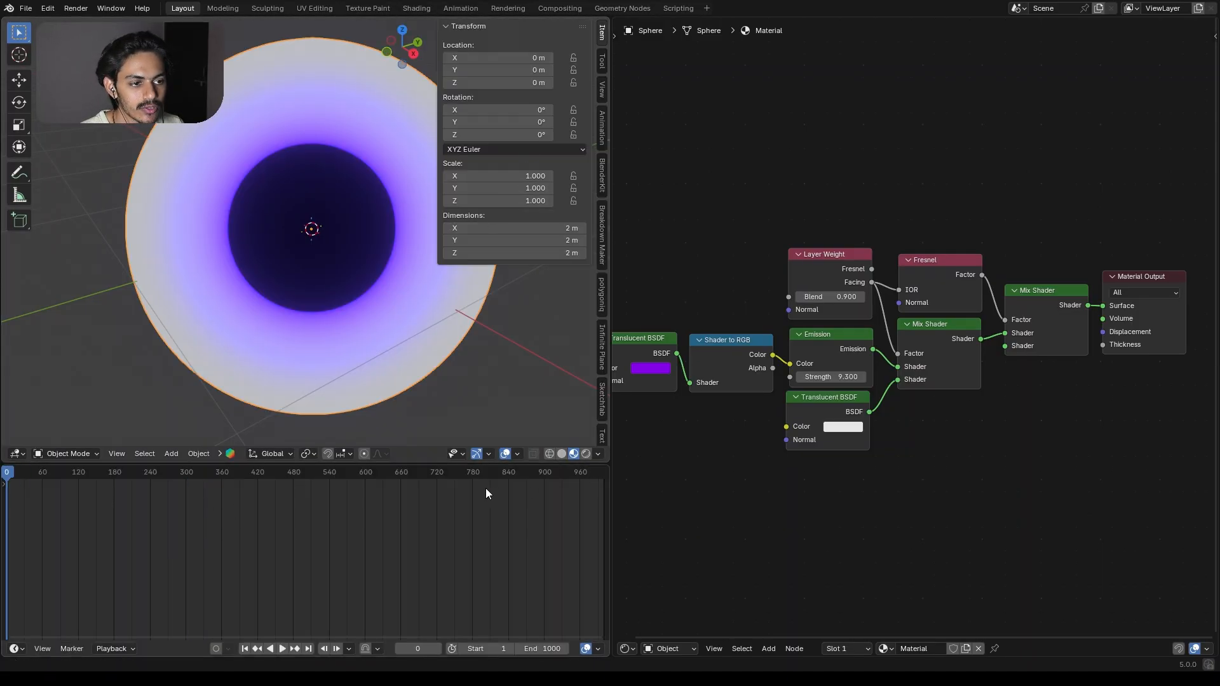
Keyframe the sphere's rotation at 0° on frame 0 and with a Z rotation of 360° on frame 1000
key("i")
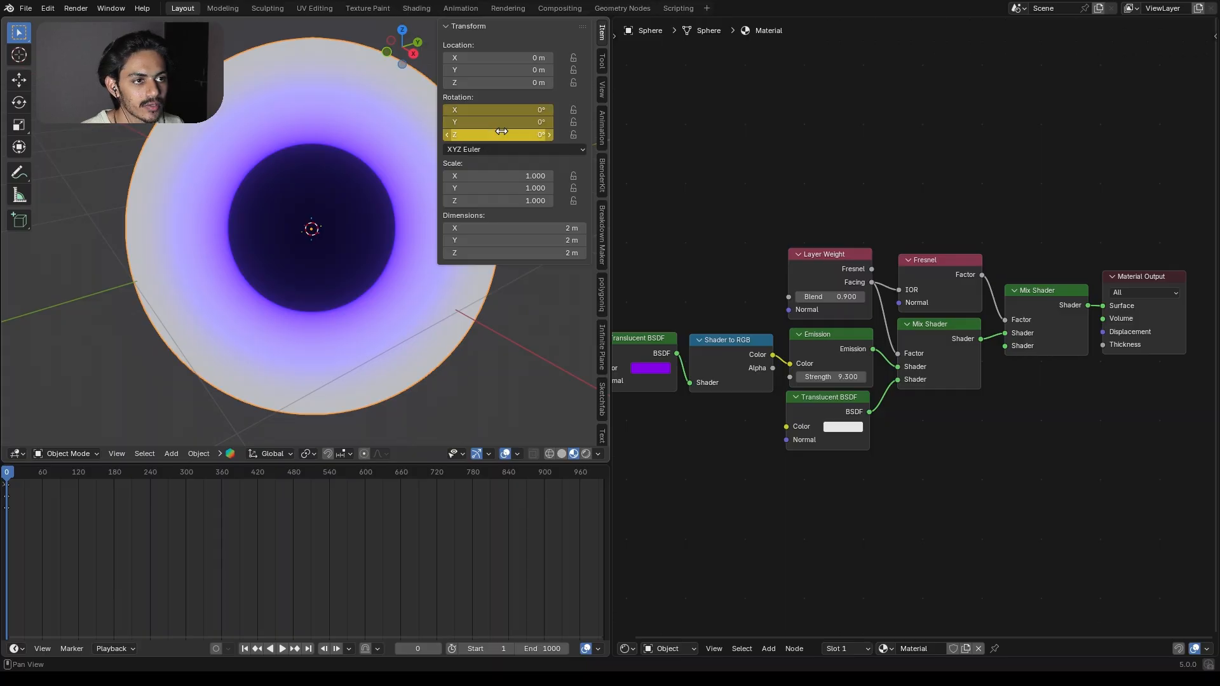
key("shift+Right")
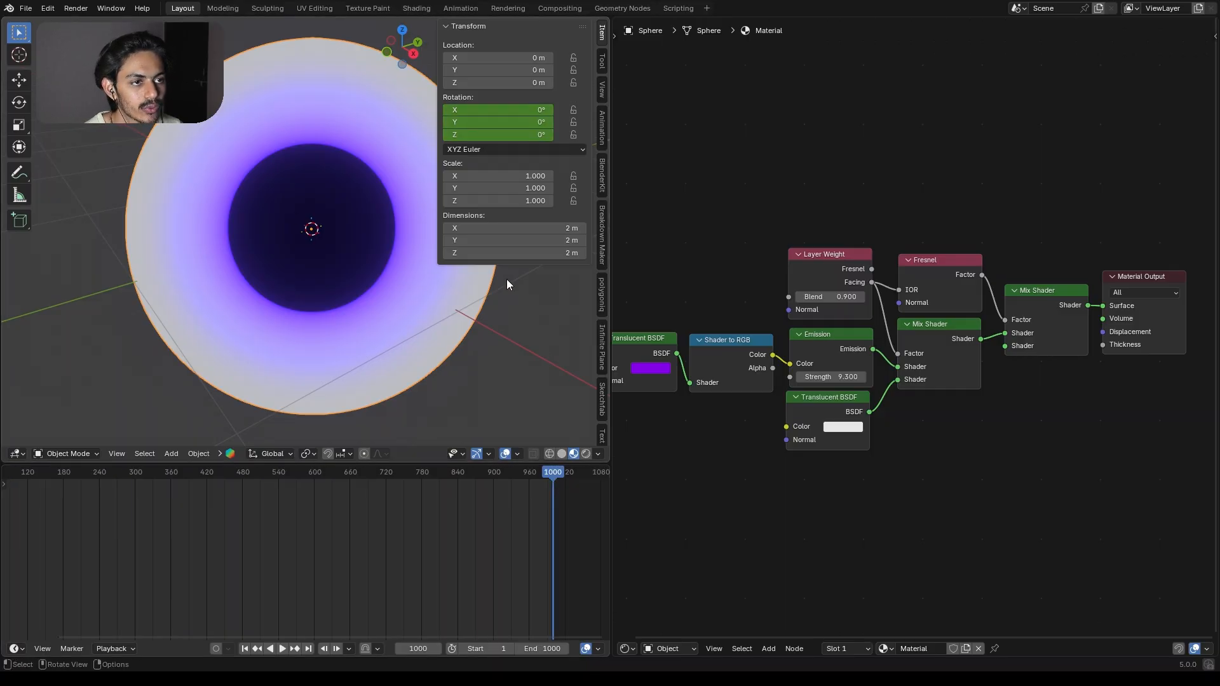
key("i")
left_click(508, 135)
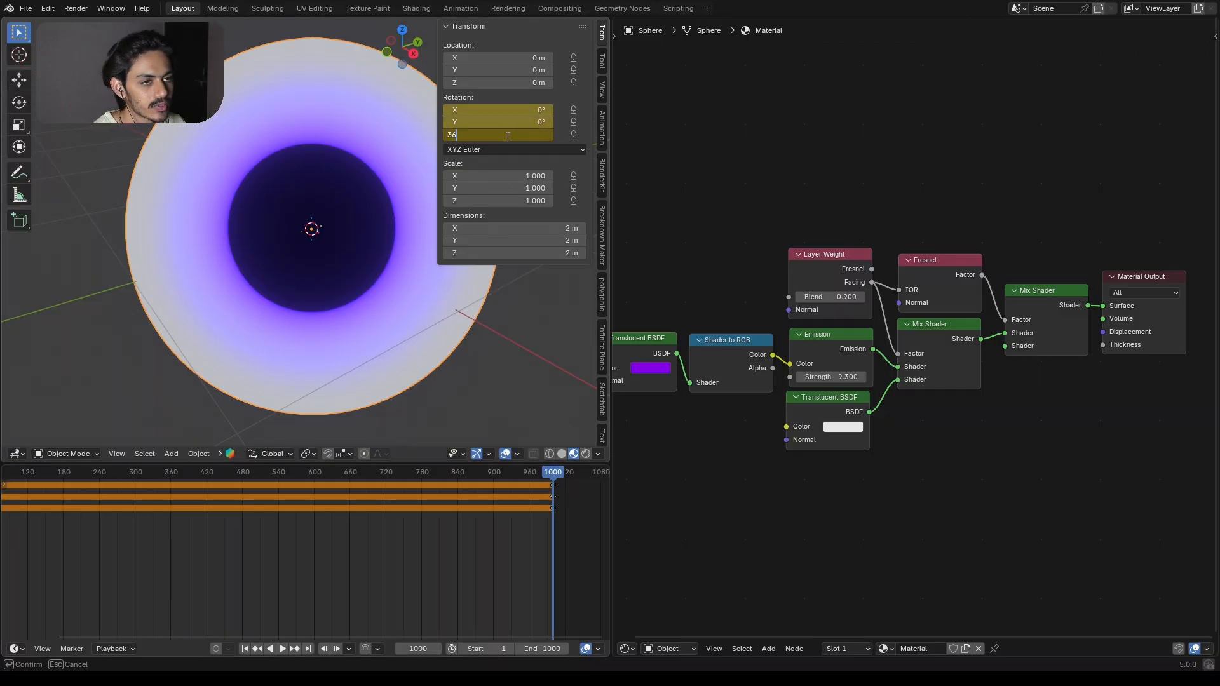
type("360")
key("Return")
key("i")
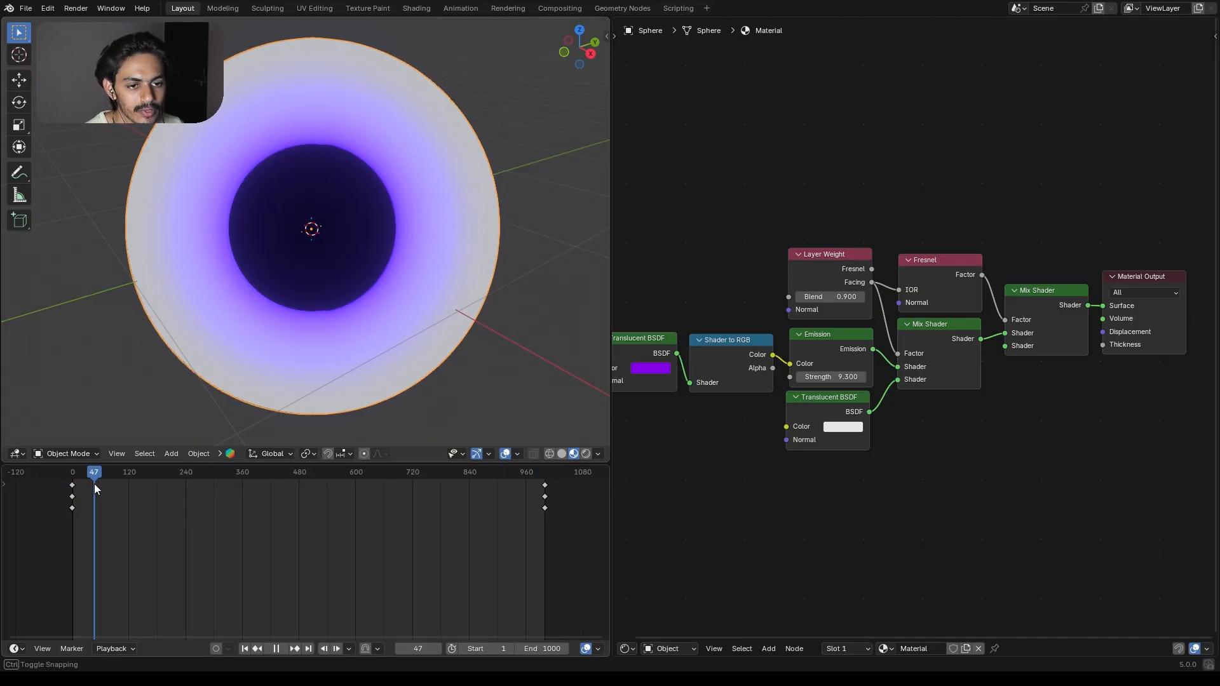
Set all the rotation keyframes to Linear interpolation and return the playhead to frame 0
left_click_drag(94, 483, 432, 484)
left_click_drag(38, 535, 564, 476)
key("t")
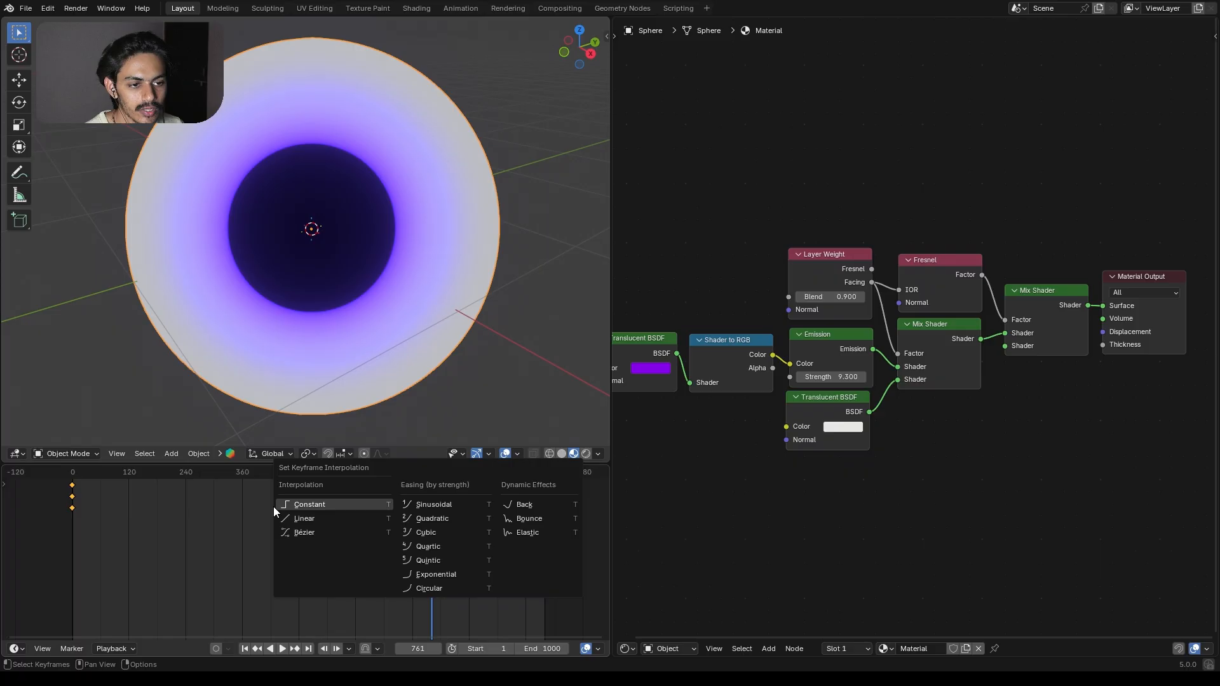
left_click(337, 516)
left_click_drag(429, 476, 70, 512)
Close the Timeline area and return the viewport to rendered shading with the overlays hidden
right_click(70, 648)
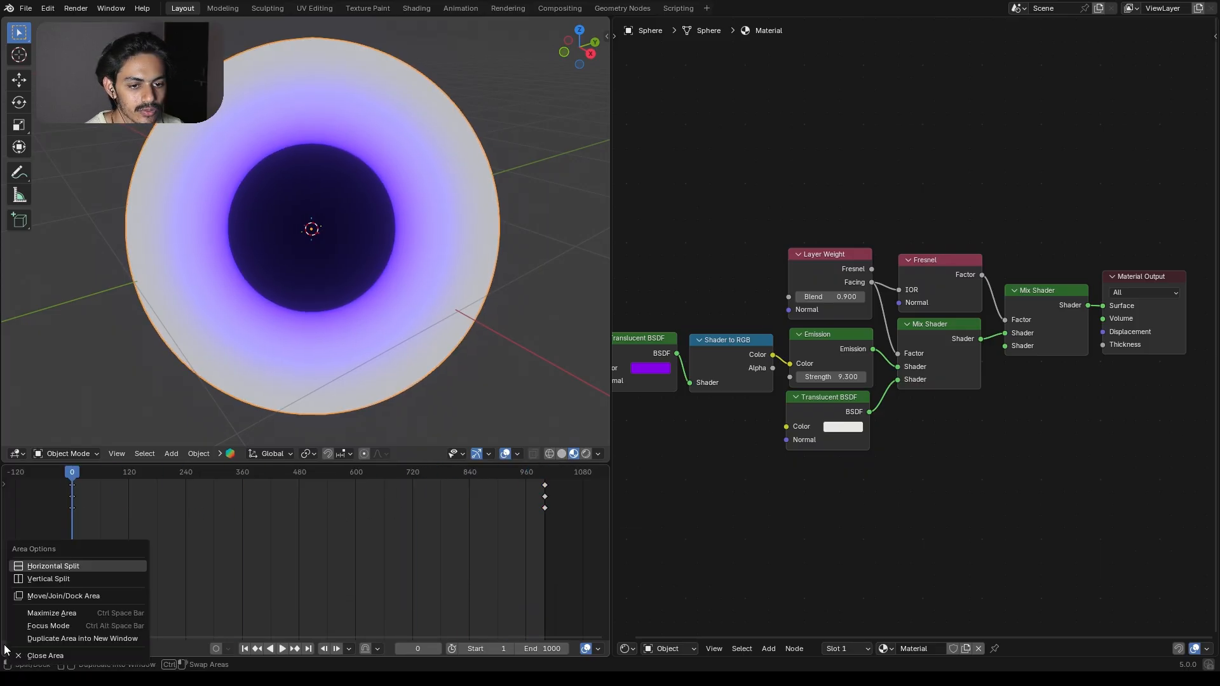
left_click(51, 658)
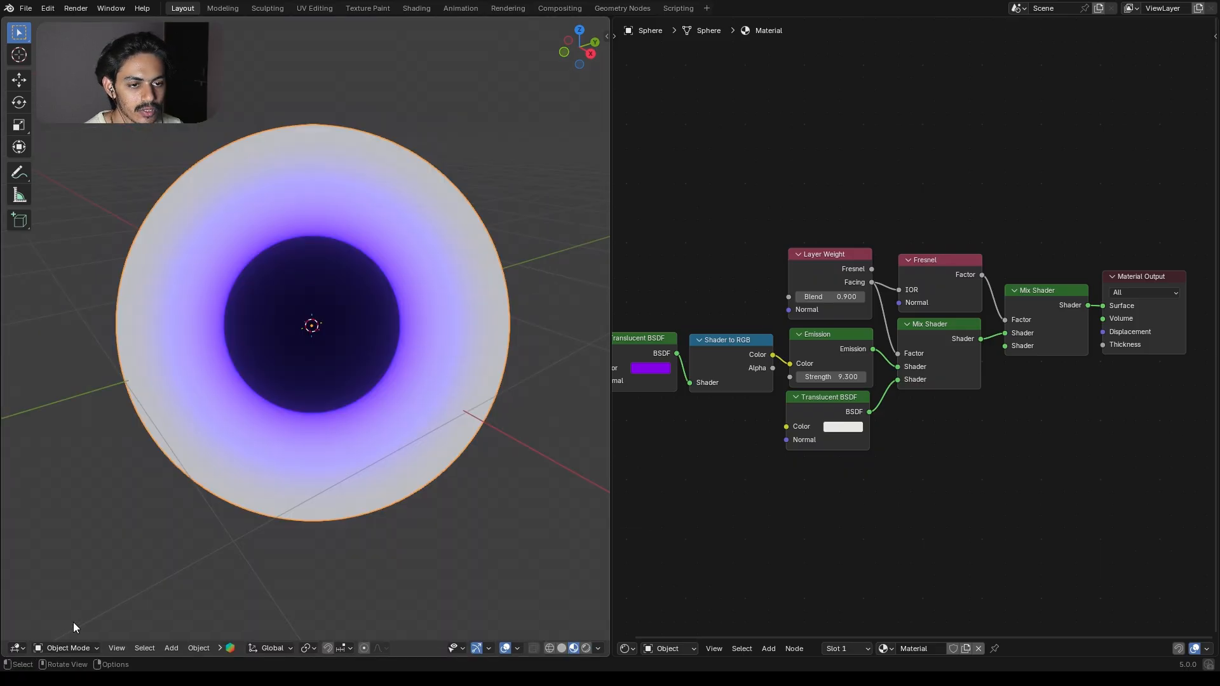
left_click(587, 648)
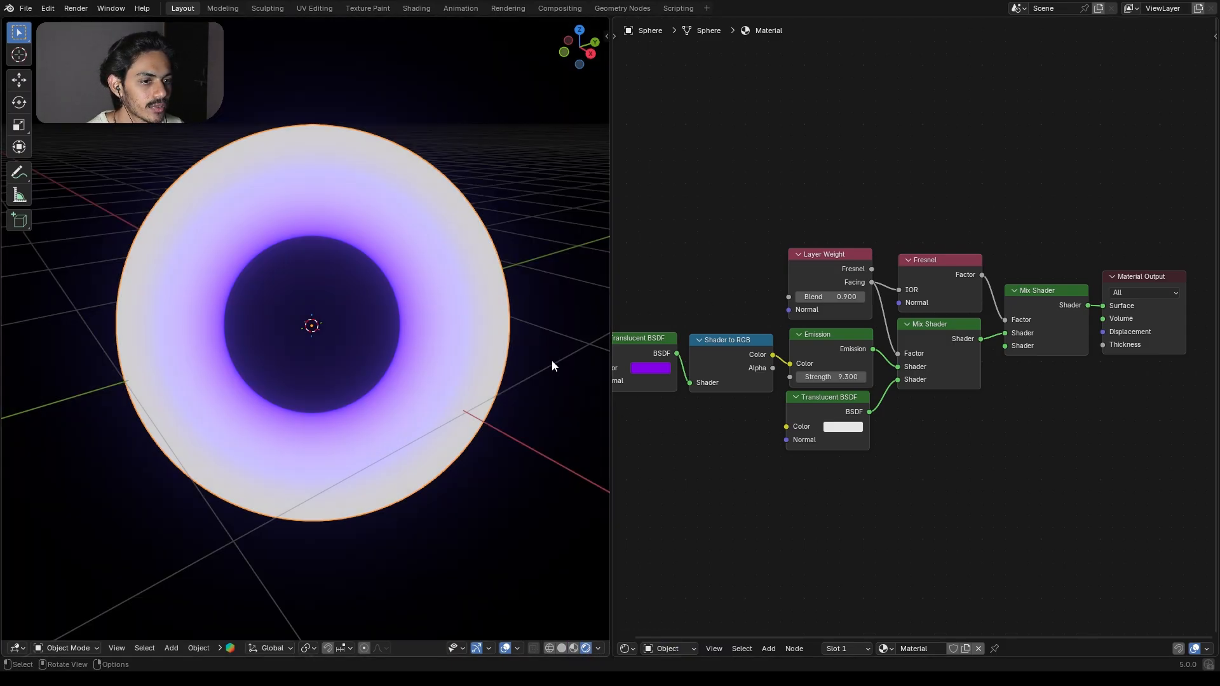
left_click(504, 649)
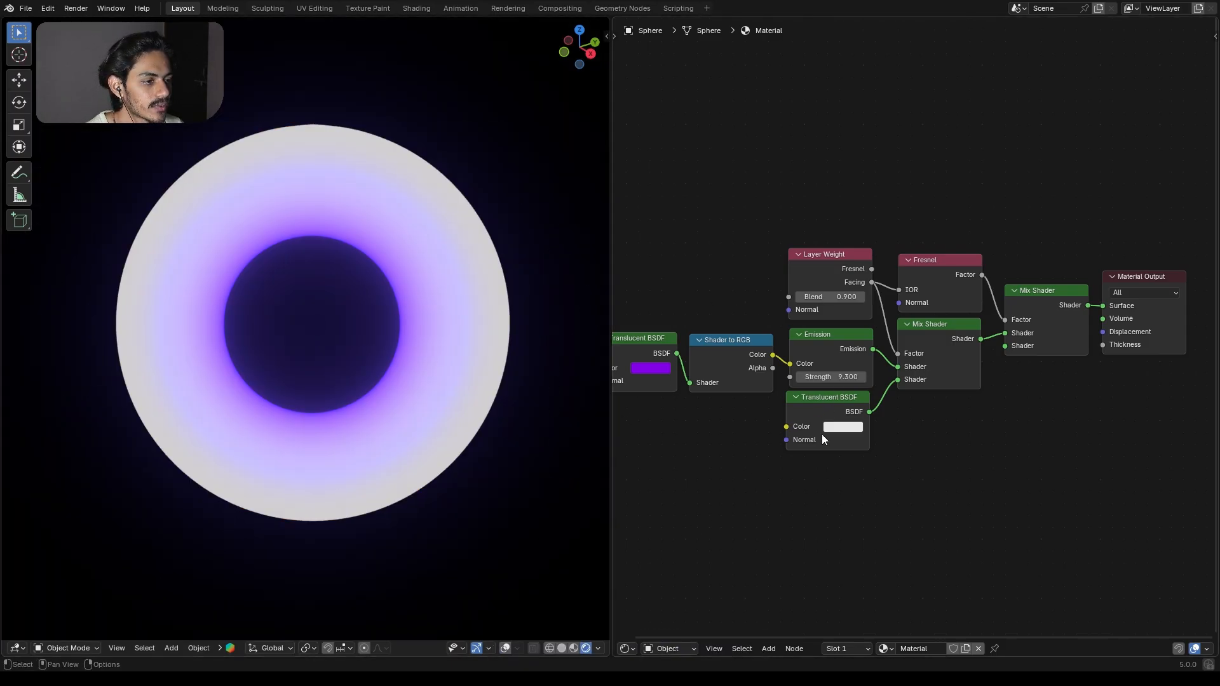
Move the second Mix Shader and the Material Output together below and to the right of the other nodes
middle_click_drag(1043, 408, 990, 409)
scroll(989, 409, "up", 5)
left_click_drag(962, 171, 1106, 254)
left_click_drag(1098, 218, 1125, 394)
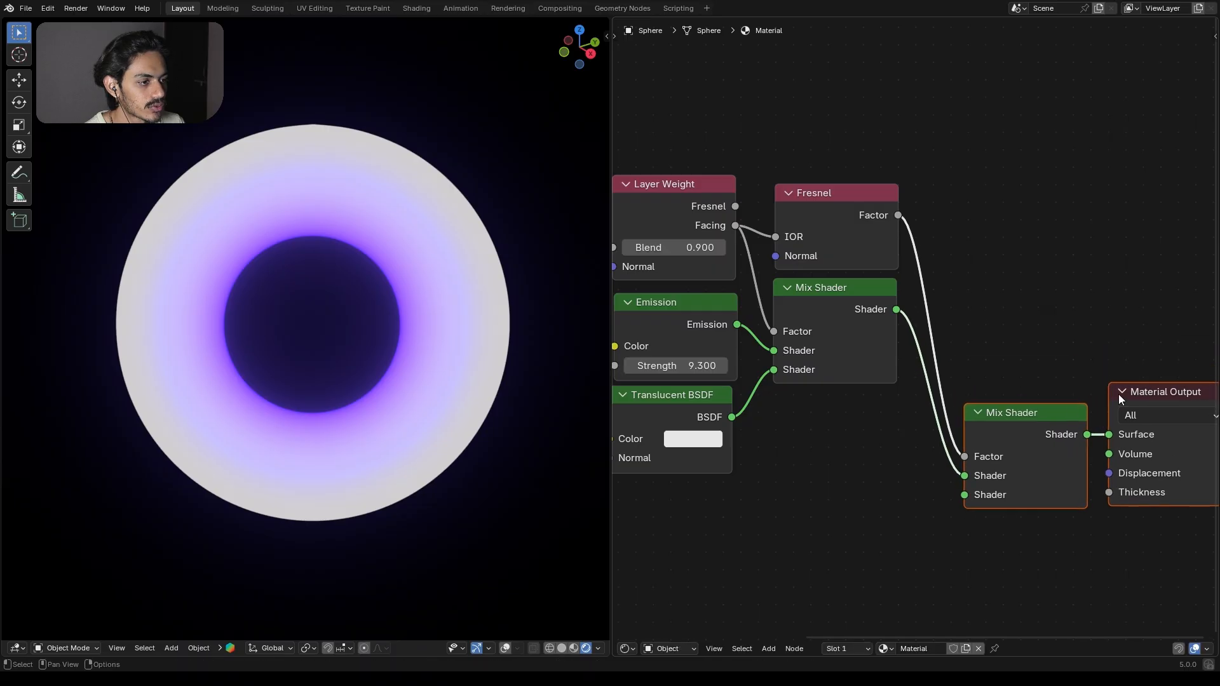
Add a Noise Texture node below the white Translucent BSDF
middle_click_drag(873, 509, 942, 385)
scroll(849, 432, "down", 1)
key("shift+a")
type("no")
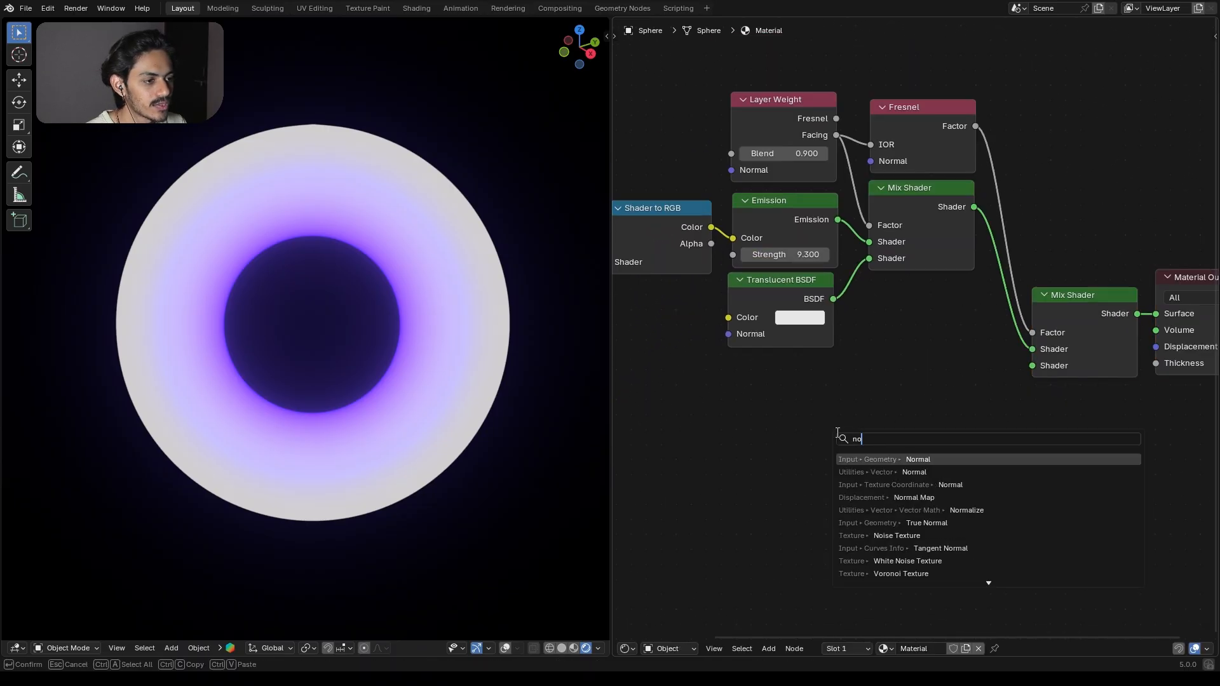
type("i")
key("Return")
left_click(800, 420)
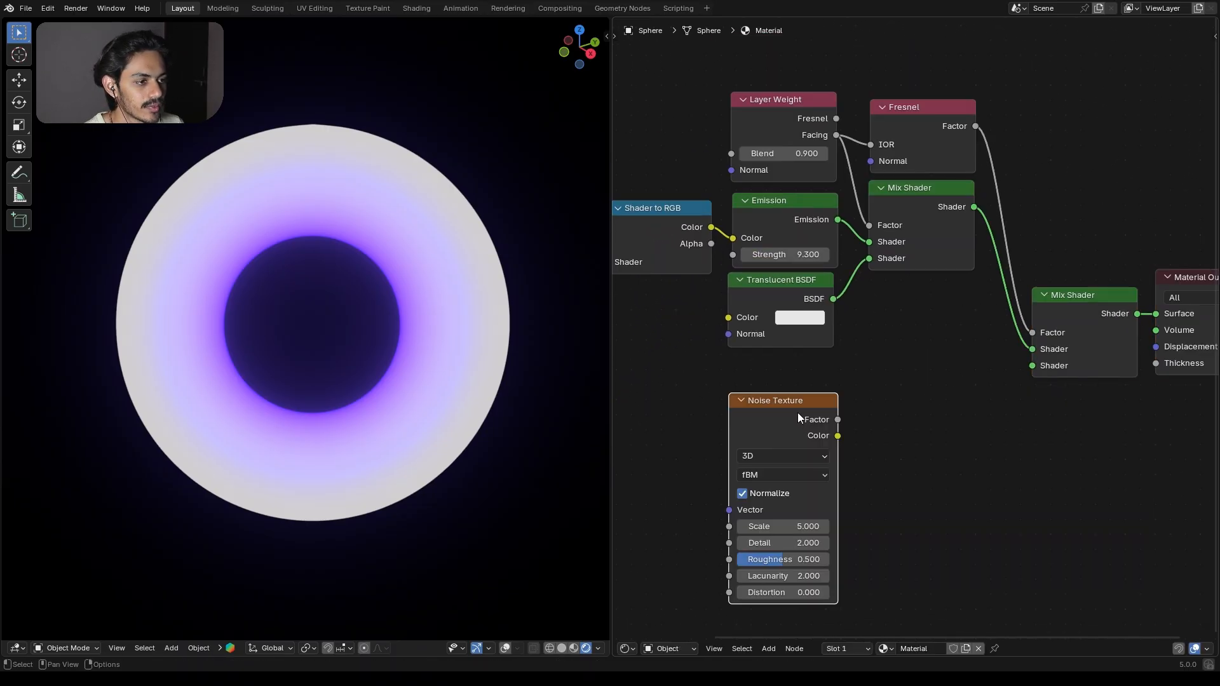
Shift the Noise Texture node further out and connect its Factor output to the second Mix Shader's lower Shader input
mouse_move(798, 414)
middle_mouse_down()
mouse_move(771, 409)
mouse_move(805, 403)
middle_mouse_up()
left_click_drag(805, 403, 761, 380)
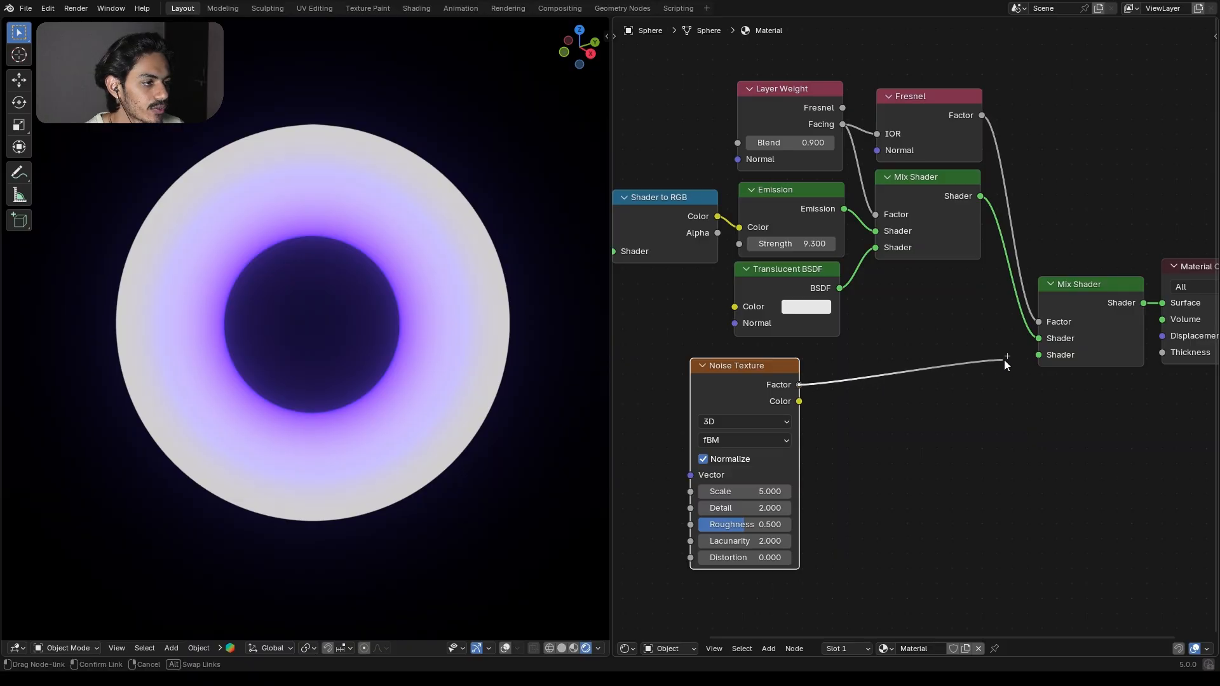
left_click_drag(1030, 357, 1032, 356)
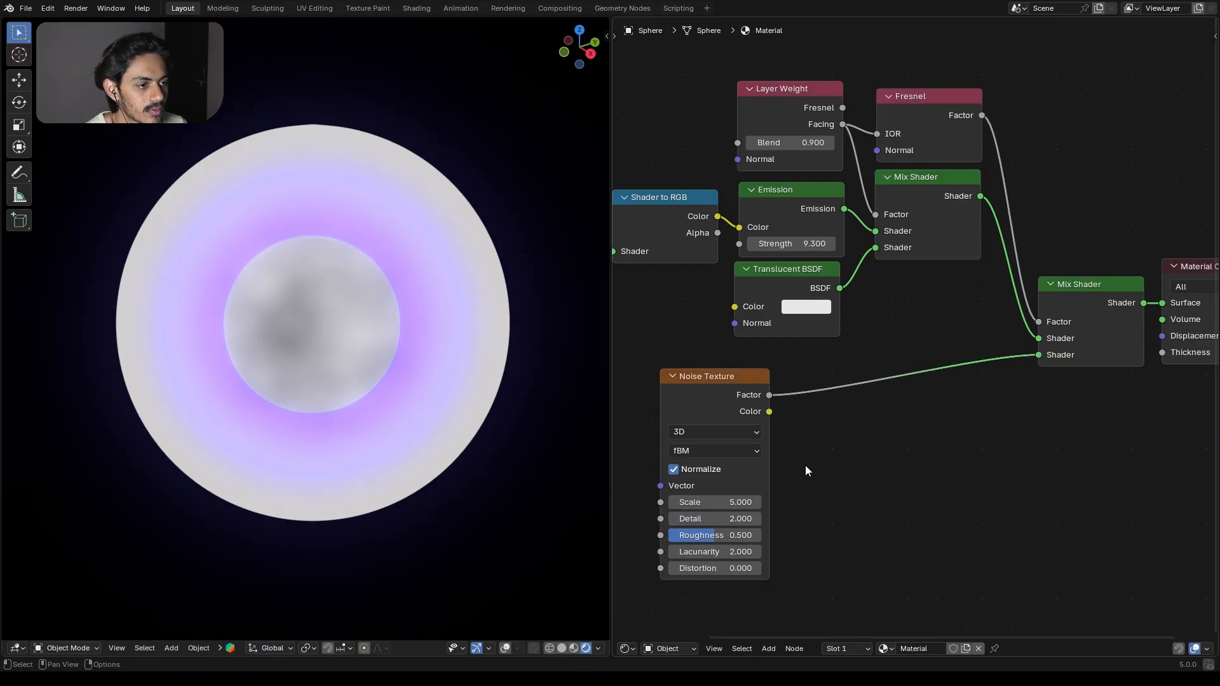
Make the Noise Texture 4D with Scale 60.5, Detail 15 and Roughness 1
scroll(806, 465, "up", 1)
left_click(750, 379)
left_click(745, 483)
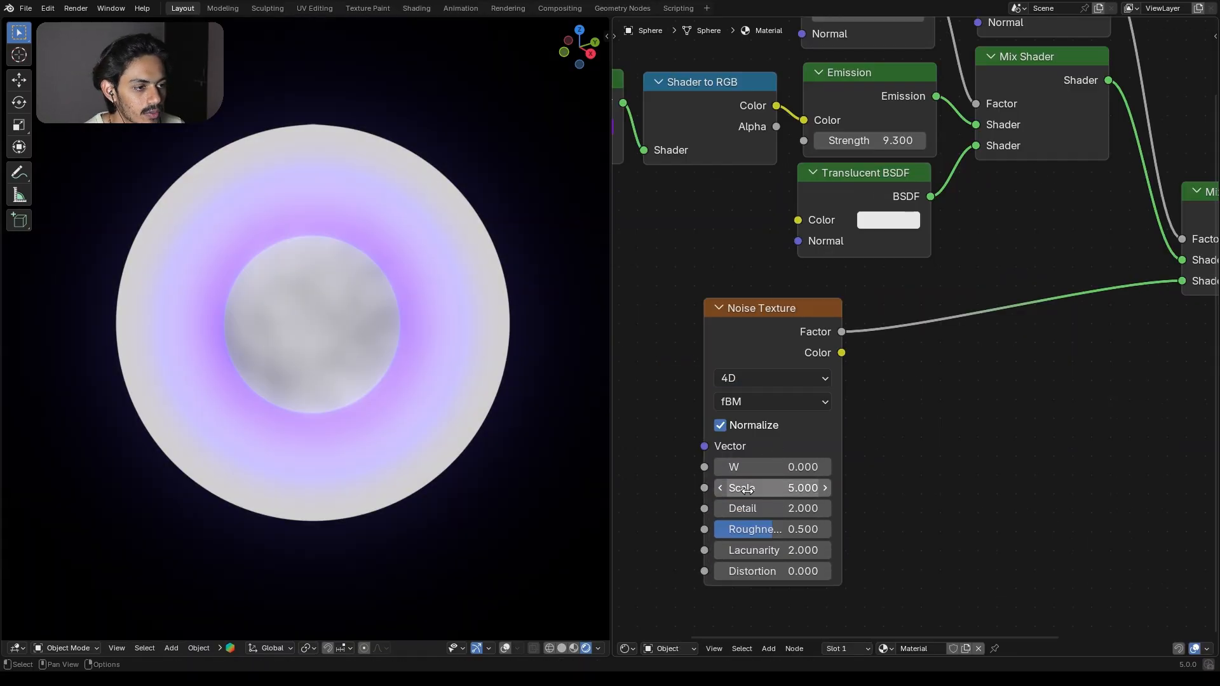
left_click_drag(772, 488, 795, 488)
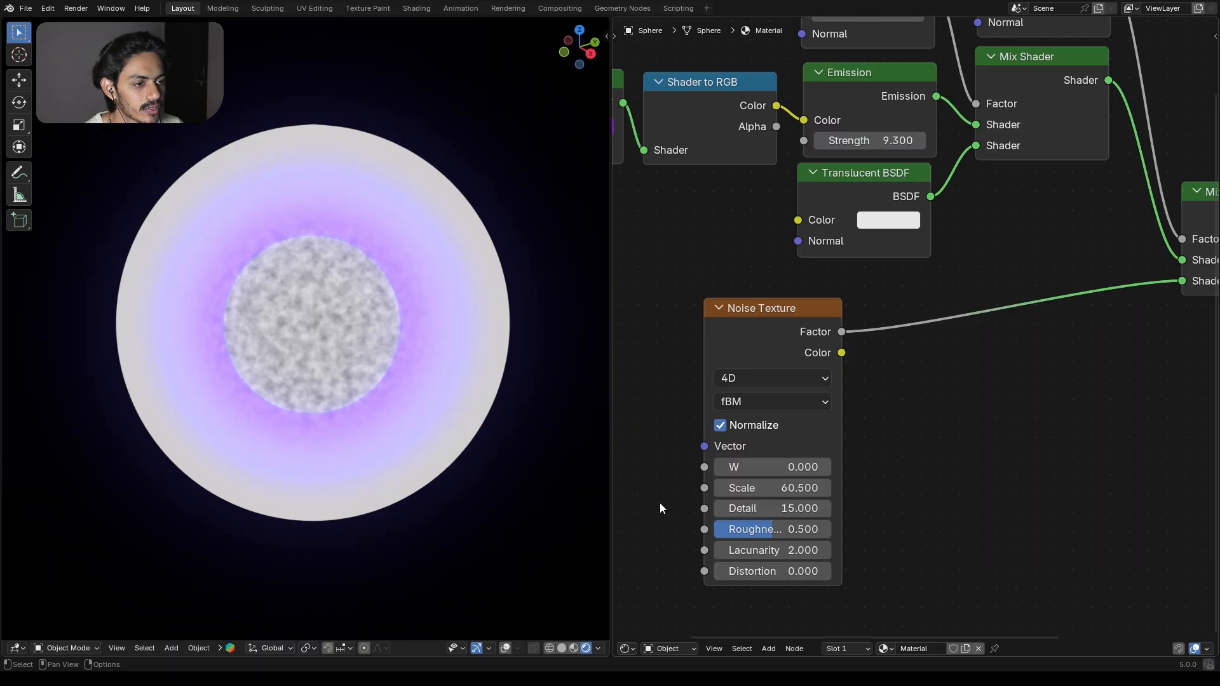
middle_click_drag(661, 508, 651, 477)
left_click_drag(743, 502, 788, 503)
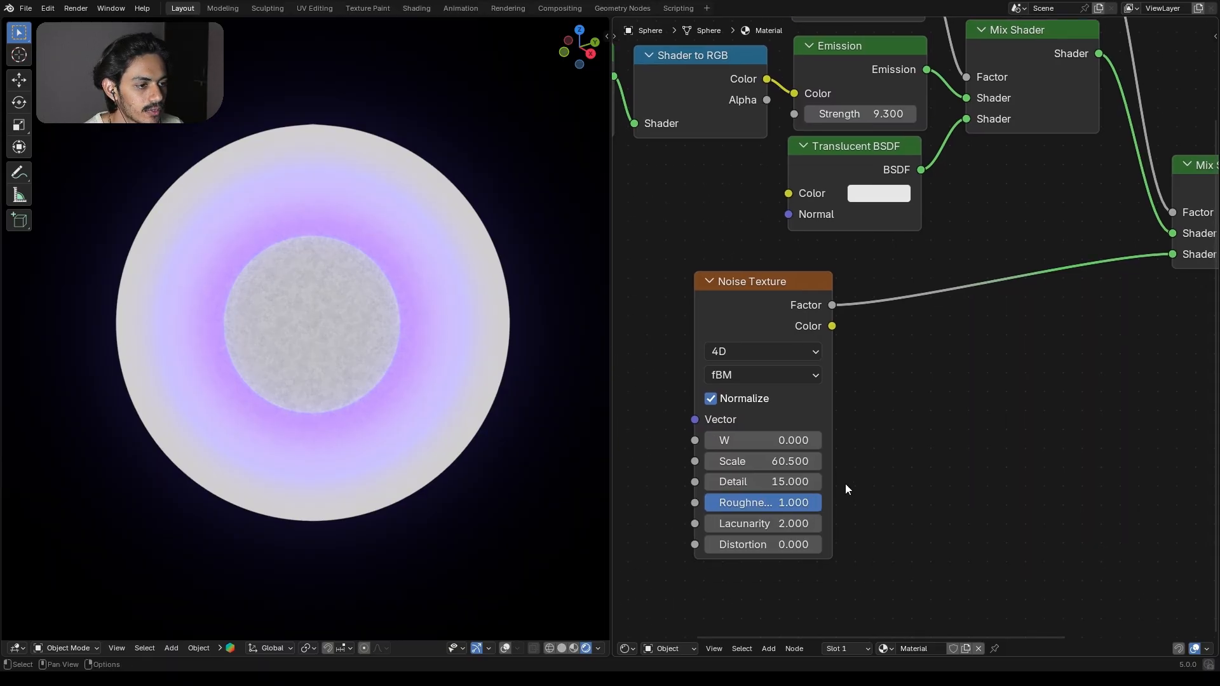
Change the Noise Texture's type to Hybrid Multifractal
scroll(845, 490, "up", 2)
left_click(799, 329)
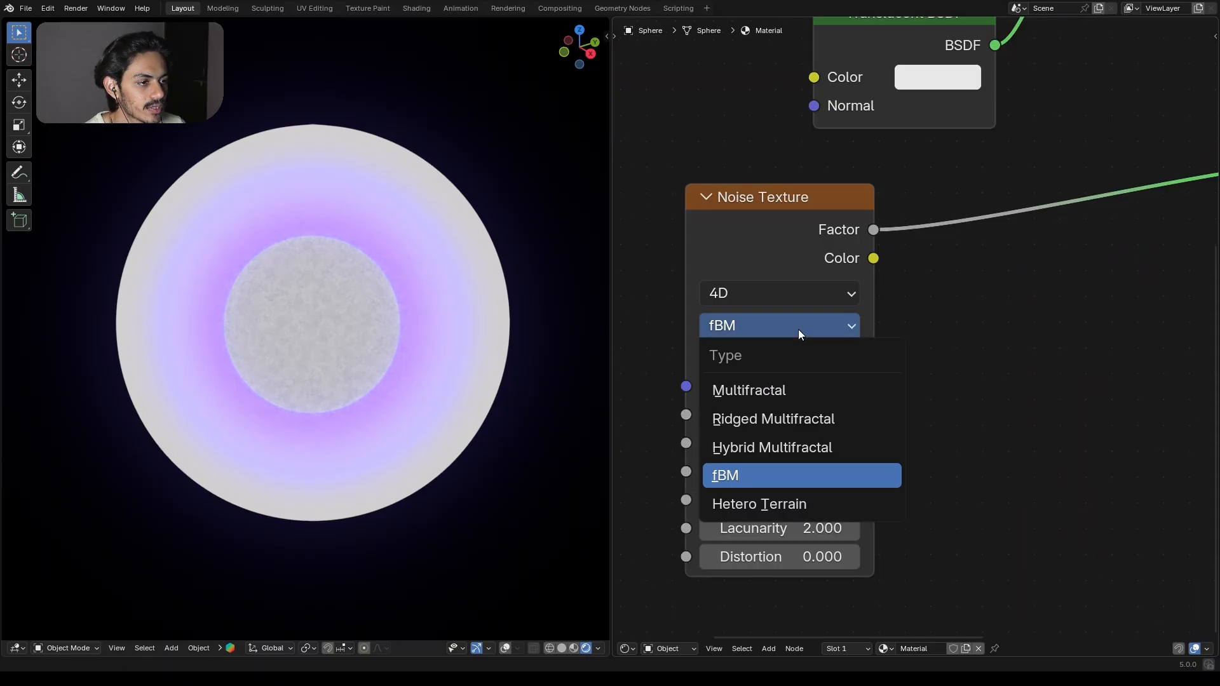
left_click(868, 446)
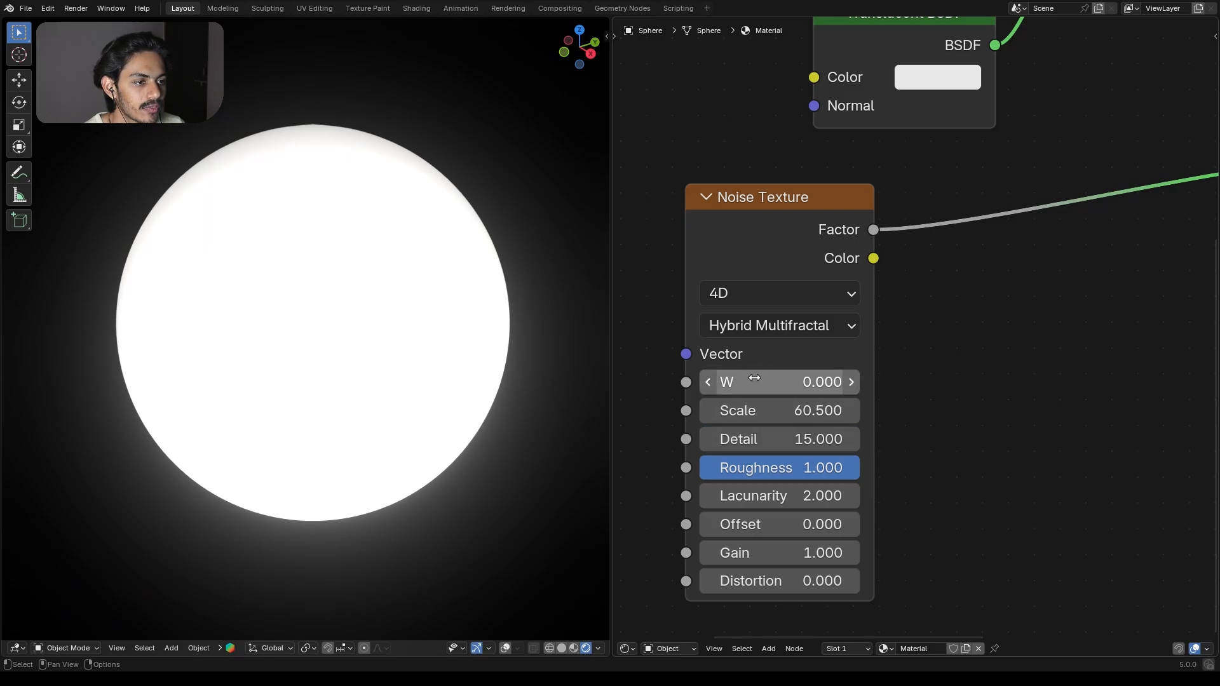
scroll(766, 365, "down", 2)
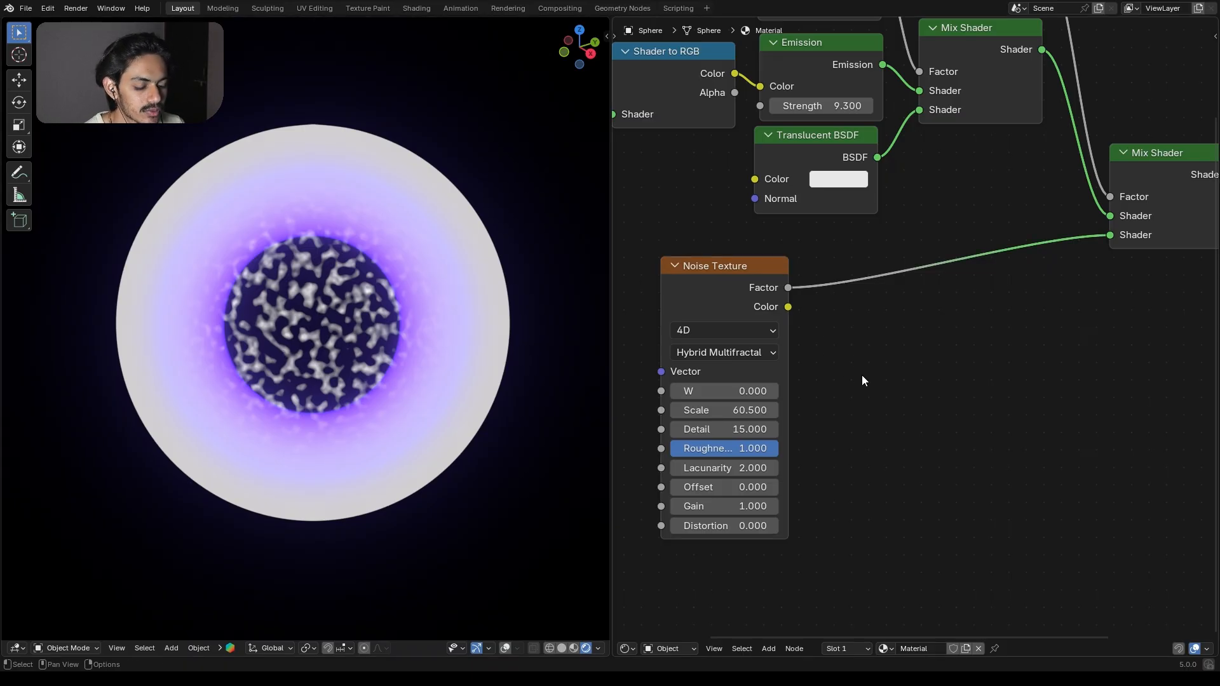
Insert a Color Ramp node on the link between the Noise Texture and the second Mix Shader
key("shift+a")
type("col")
key("Return")
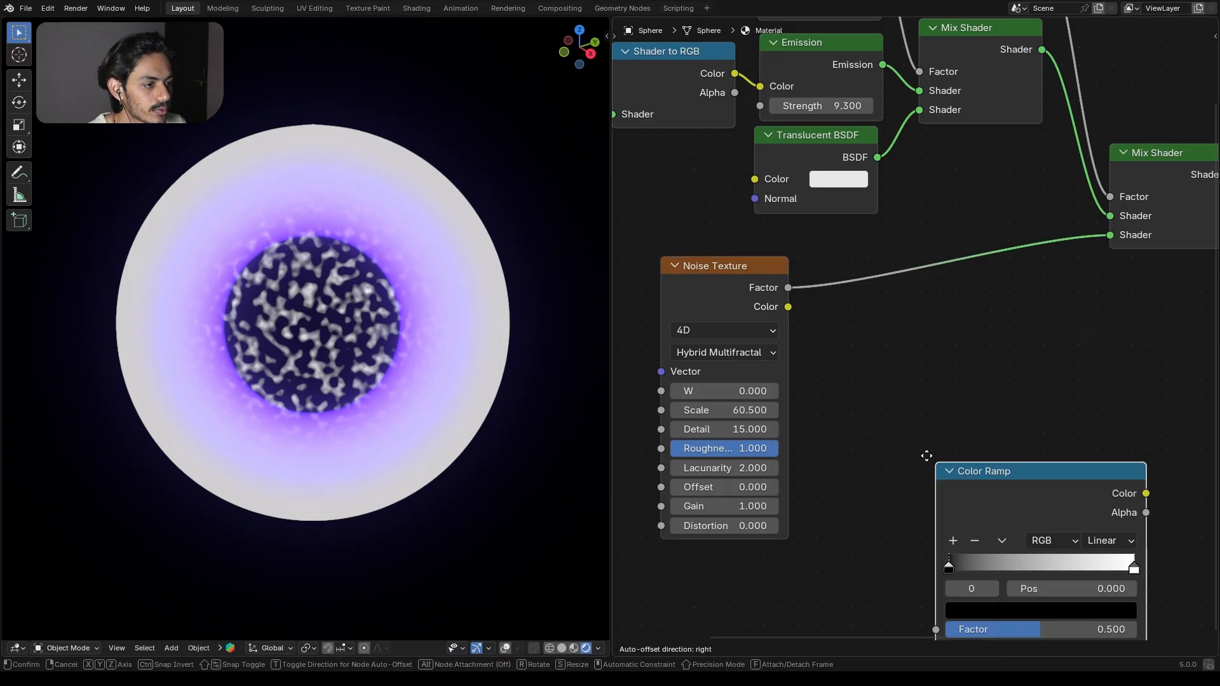
left_click(919, 288)
Color the Color Ramp's white stop orange and bring both stops close together, black at 0.491 and orange at 0.514
scroll(819, 356, "up", 2)
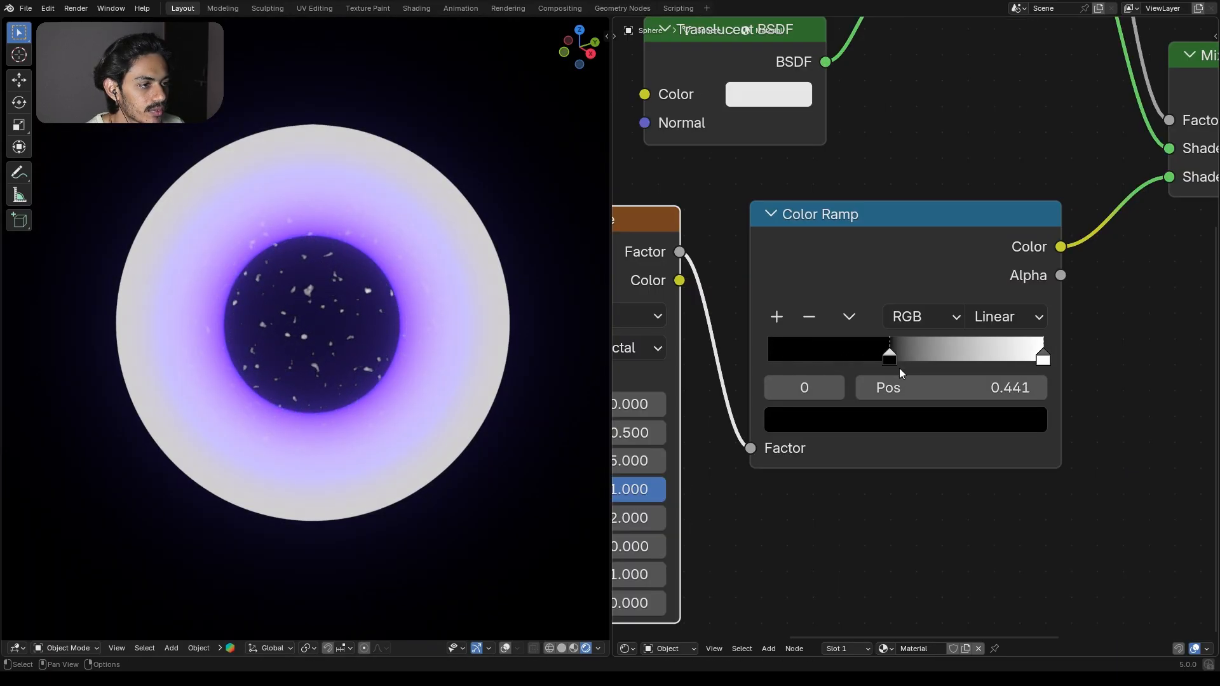
left_click_drag(1043, 359, 1037, 361)
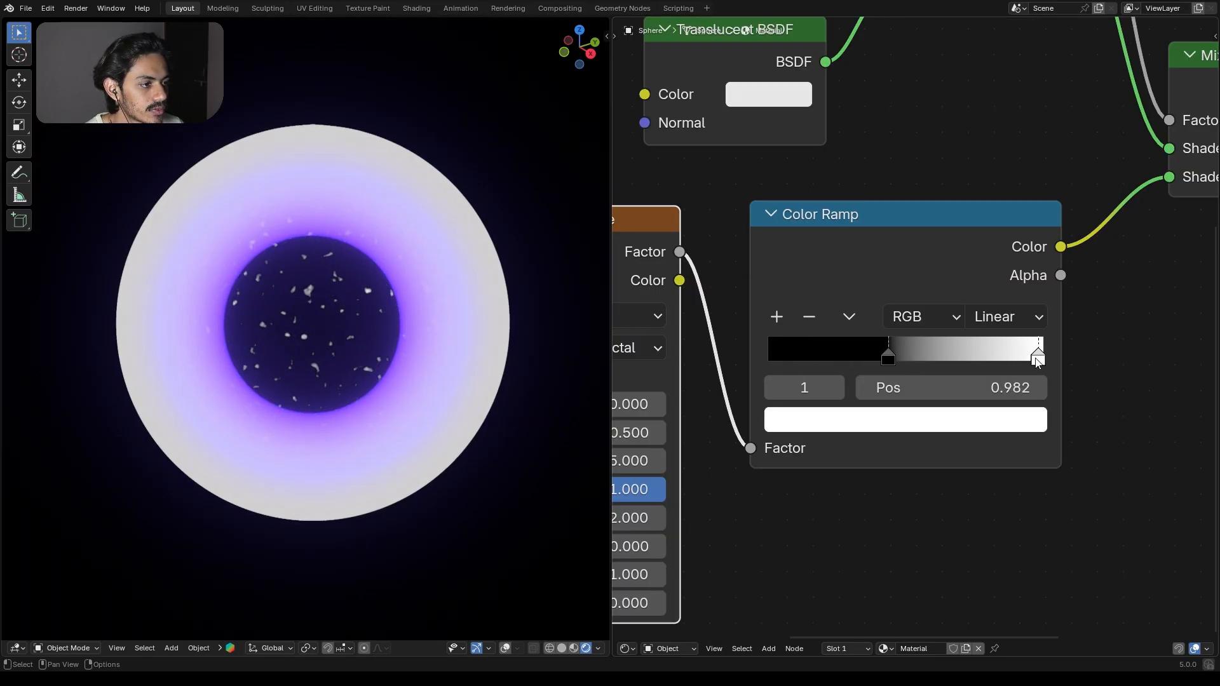
left_click(905, 421)
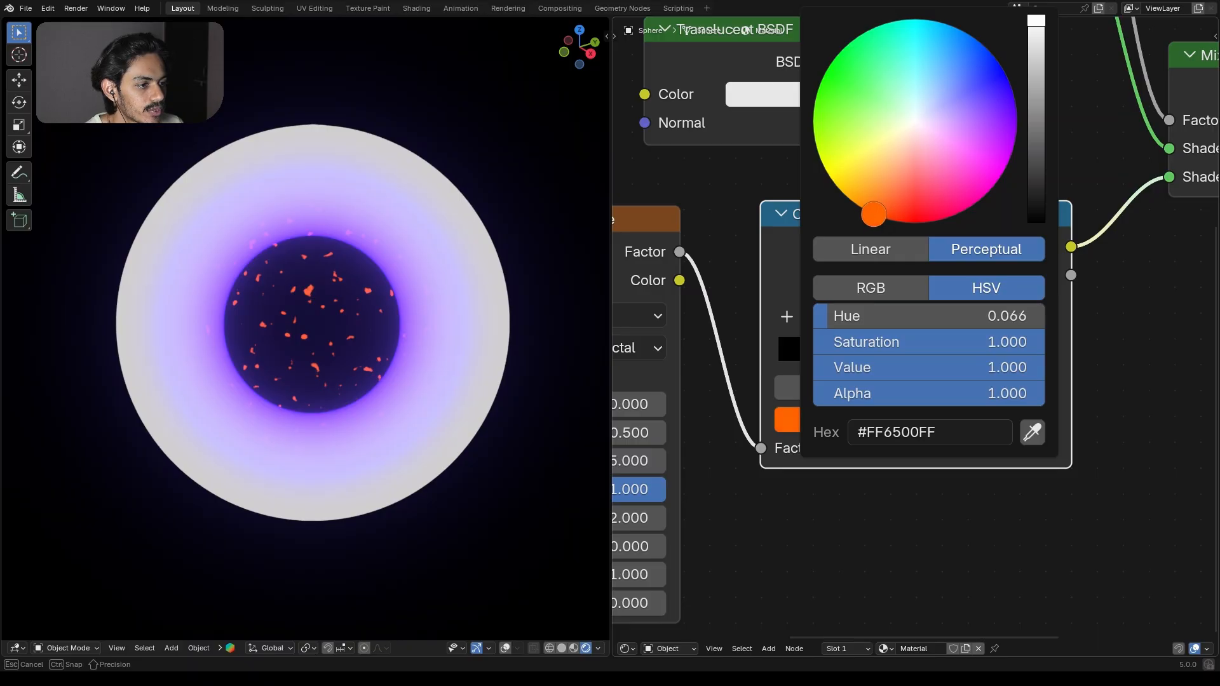
left_click(912, 359)
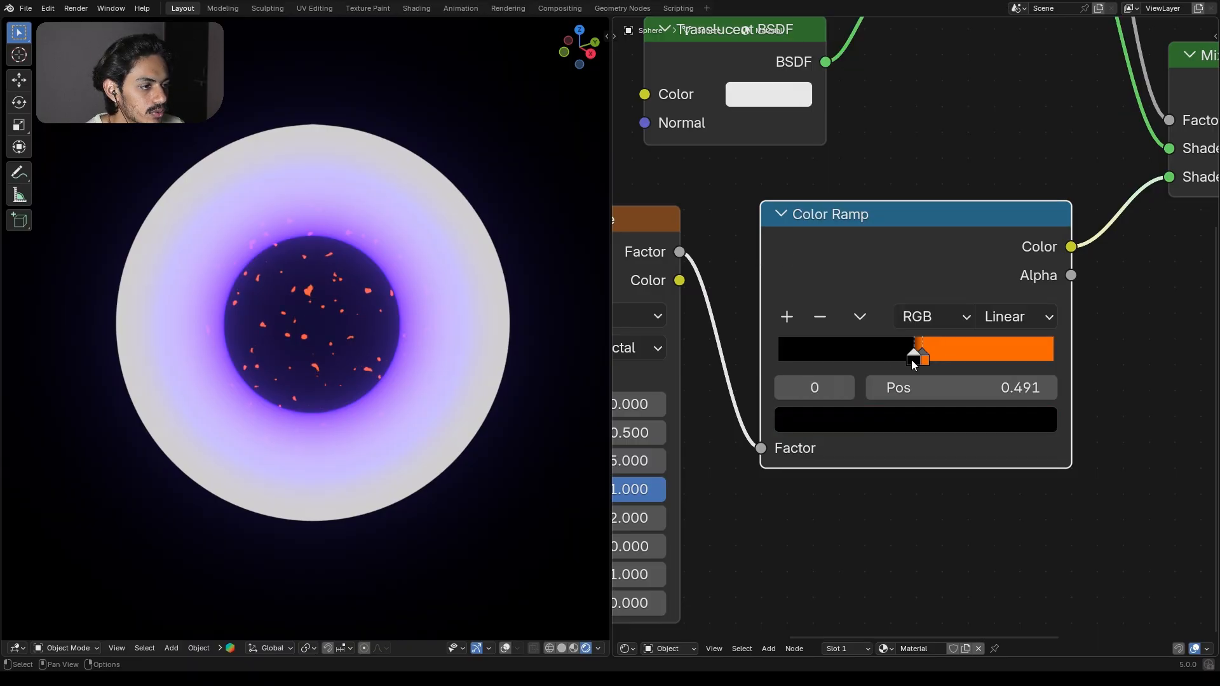
left_click_drag(930, 357, 925, 358)
scroll(704, 407, "down", 3)
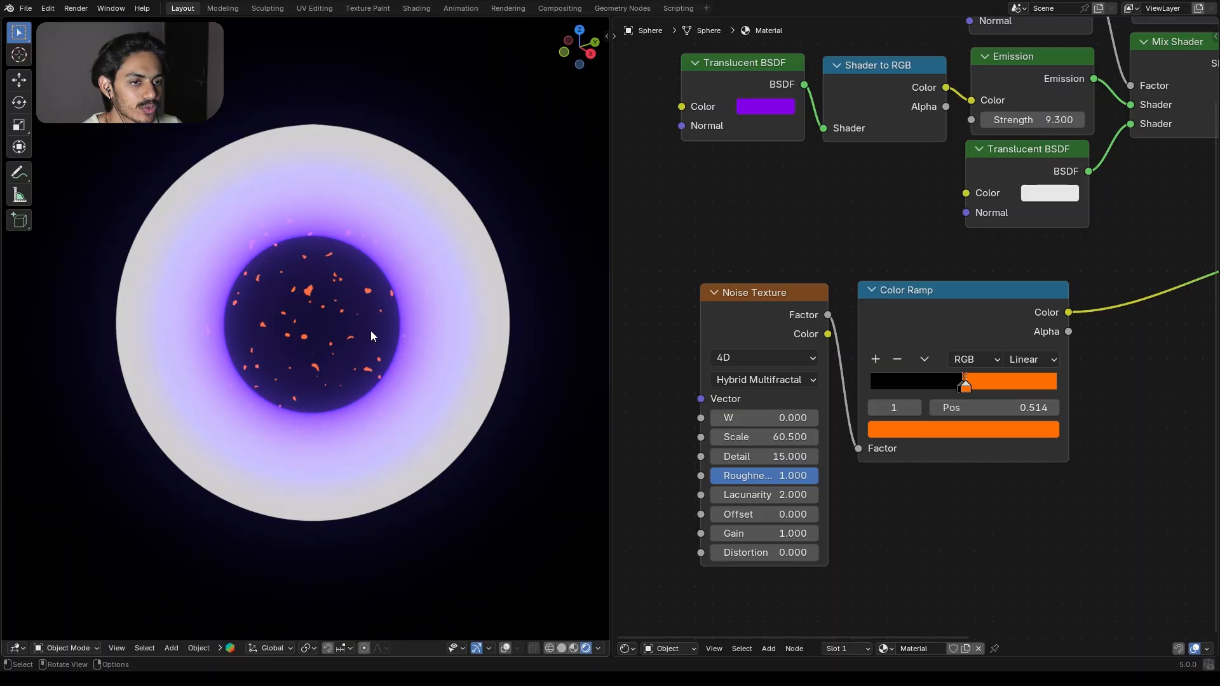
Duplicate the Emission node onto the link between the Color Ramp and the second Mix Shader, with Strength 91.6
middle_click_drag(977, 507, 794, 537)
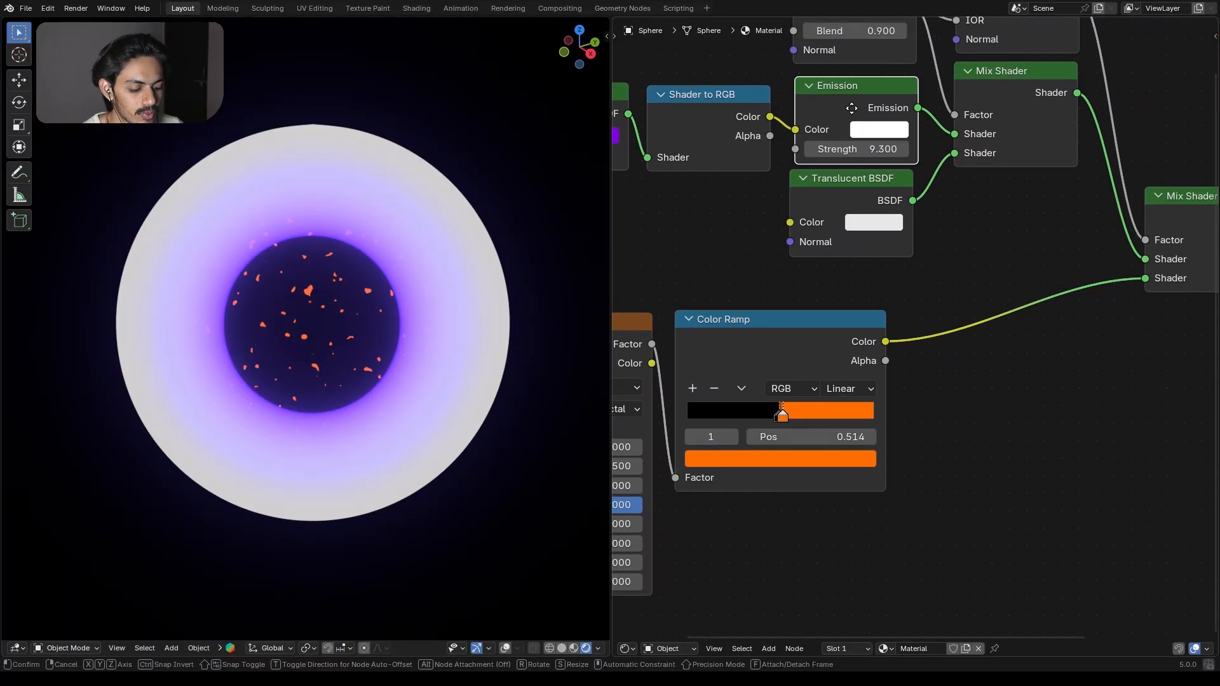
key("shift+d")
left_click(999, 329)
scroll(1017, 413, "up", 2)
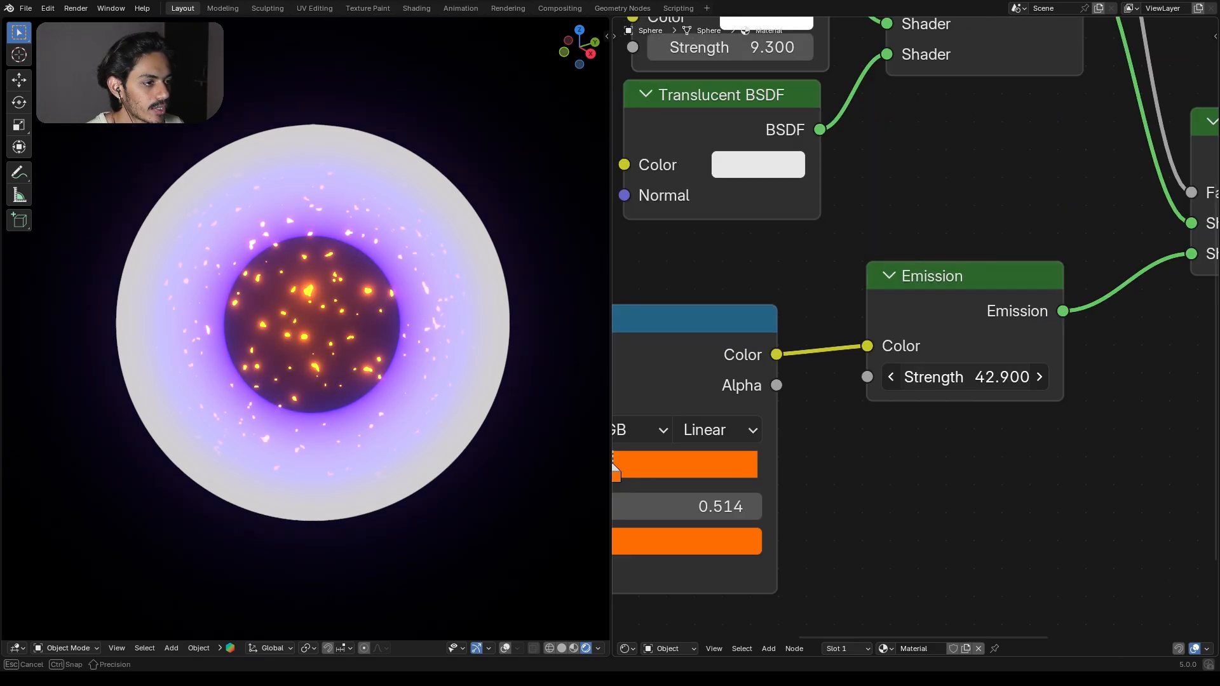
left_click_drag(966, 377, 1017, 376)
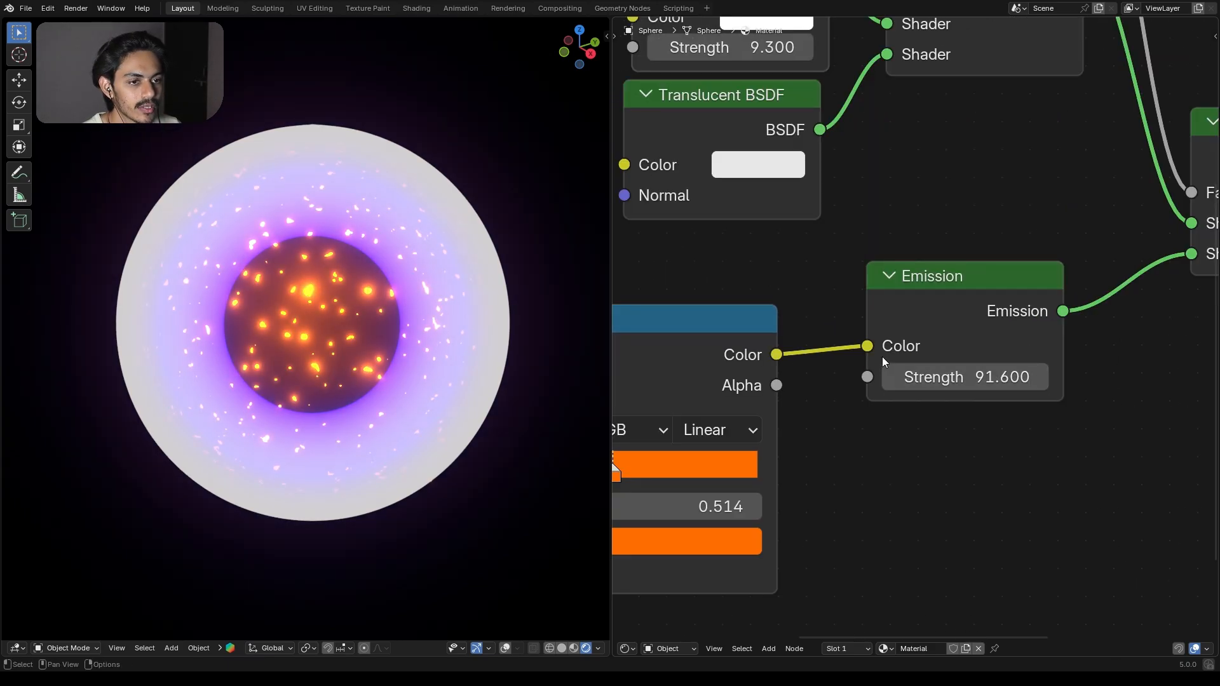
Delete the white Translucent BSDF node that feeds the first Mix Shader
scroll(842, 409, "down", 9)
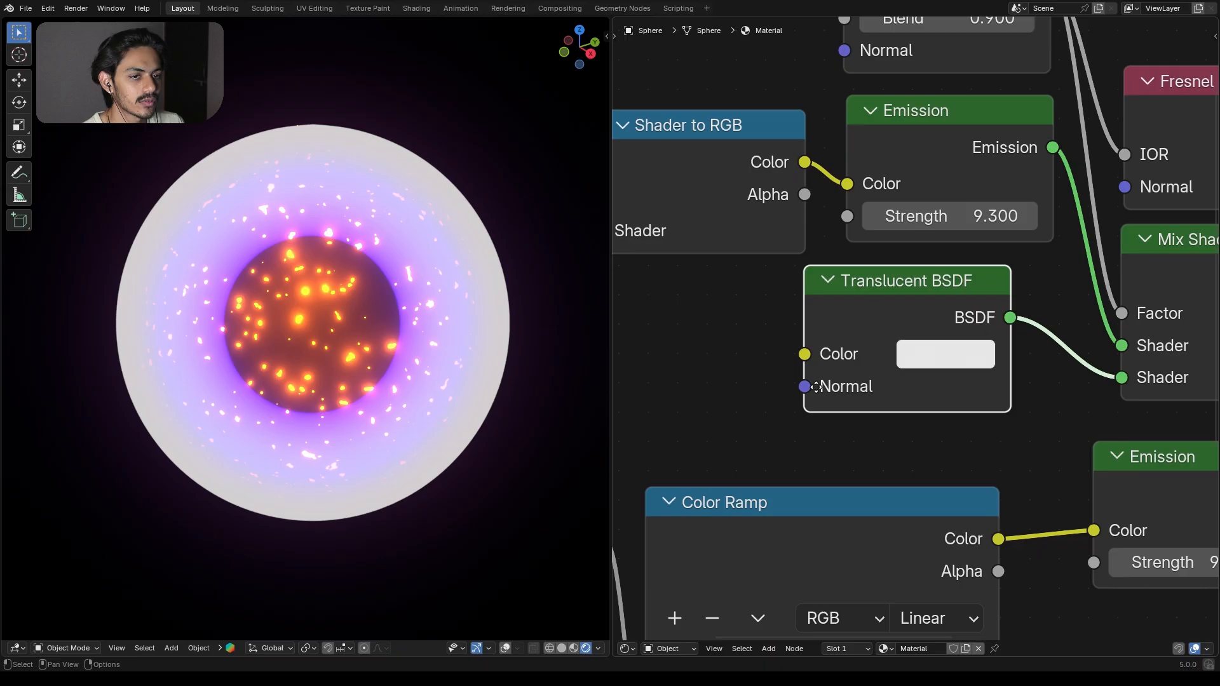
scroll(756, 391, "down", 2)
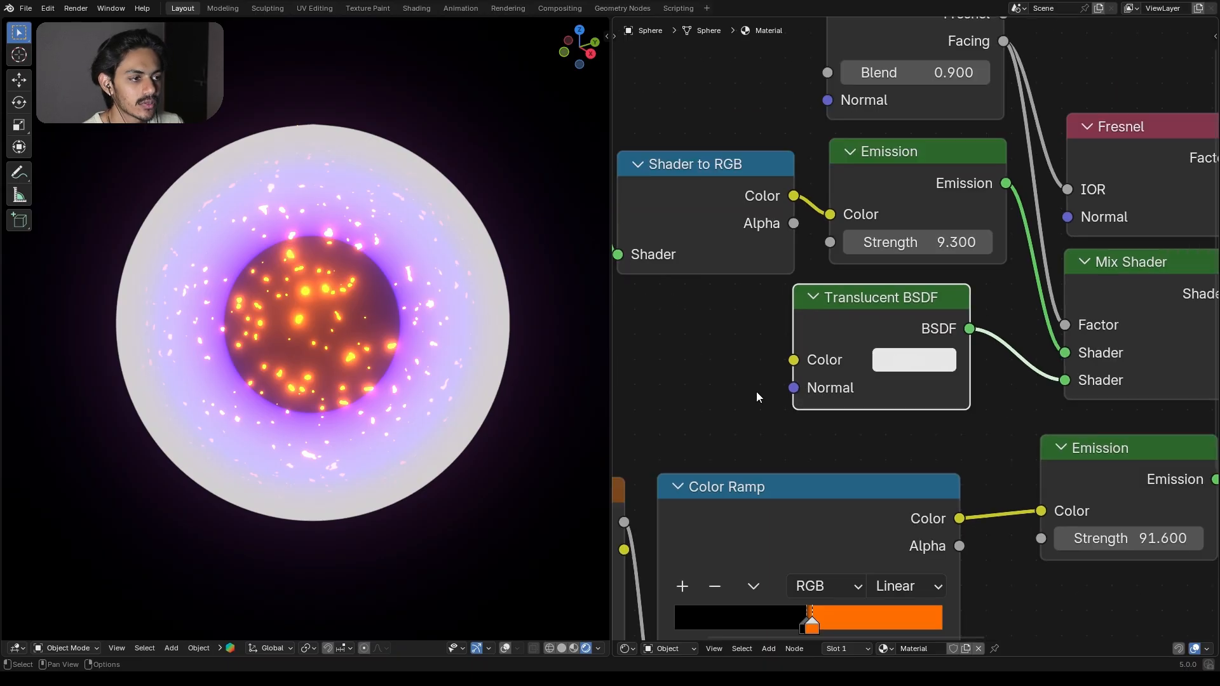
scroll(756, 392, "down", 3)
scroll(726, 380, "down", 2)
middle_click_drag(727, 380, 721, 428)
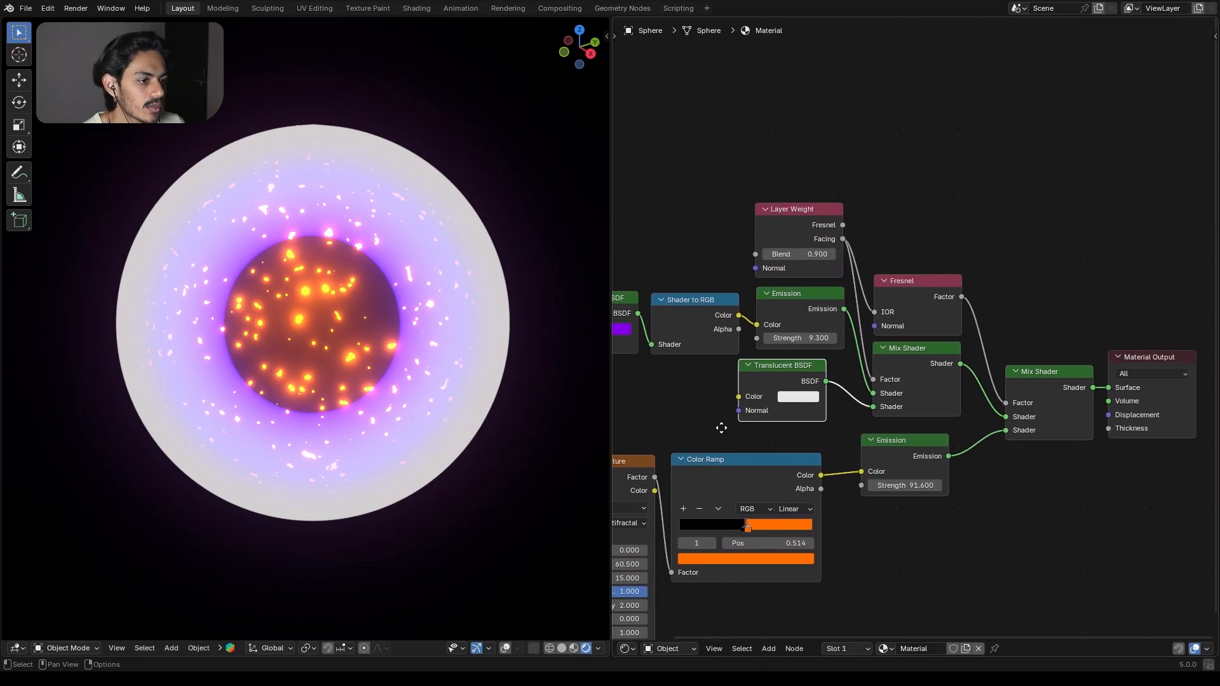
scroll(731, 416, "up", 4)
left_click_drag(821, 333, 827, 354)
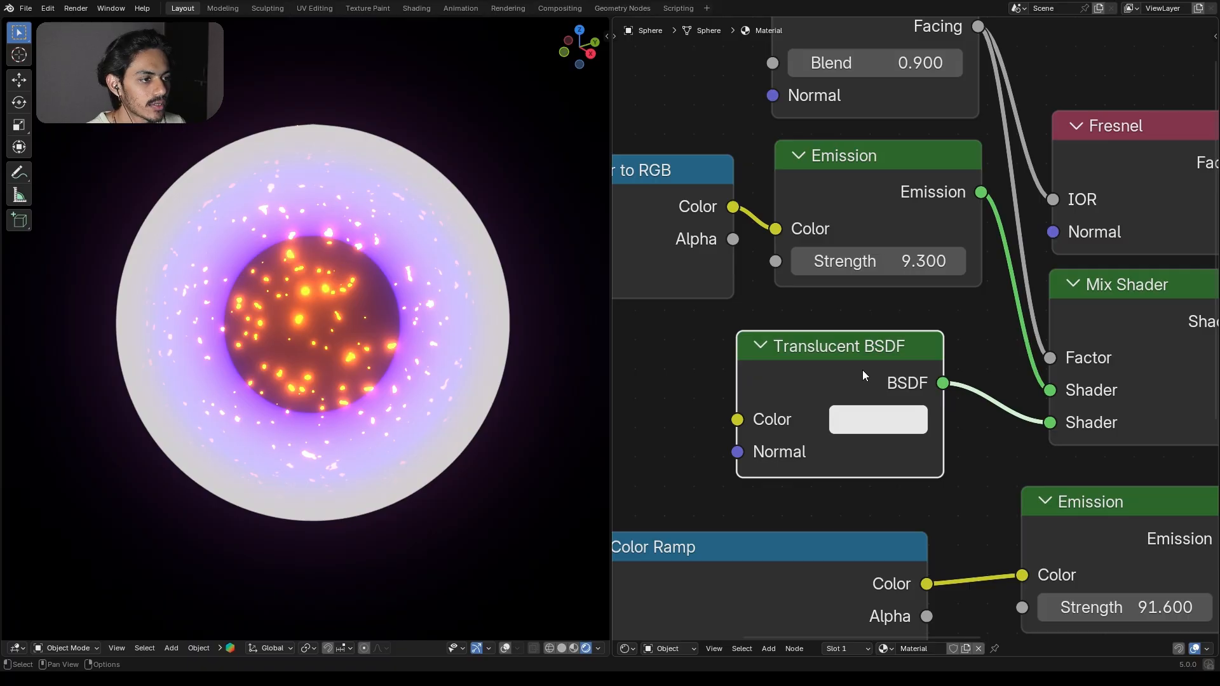
key("x")
Add a Transparent BSDF node and connect it to the first Mix Shader's lower Shader input
key("shift+a")
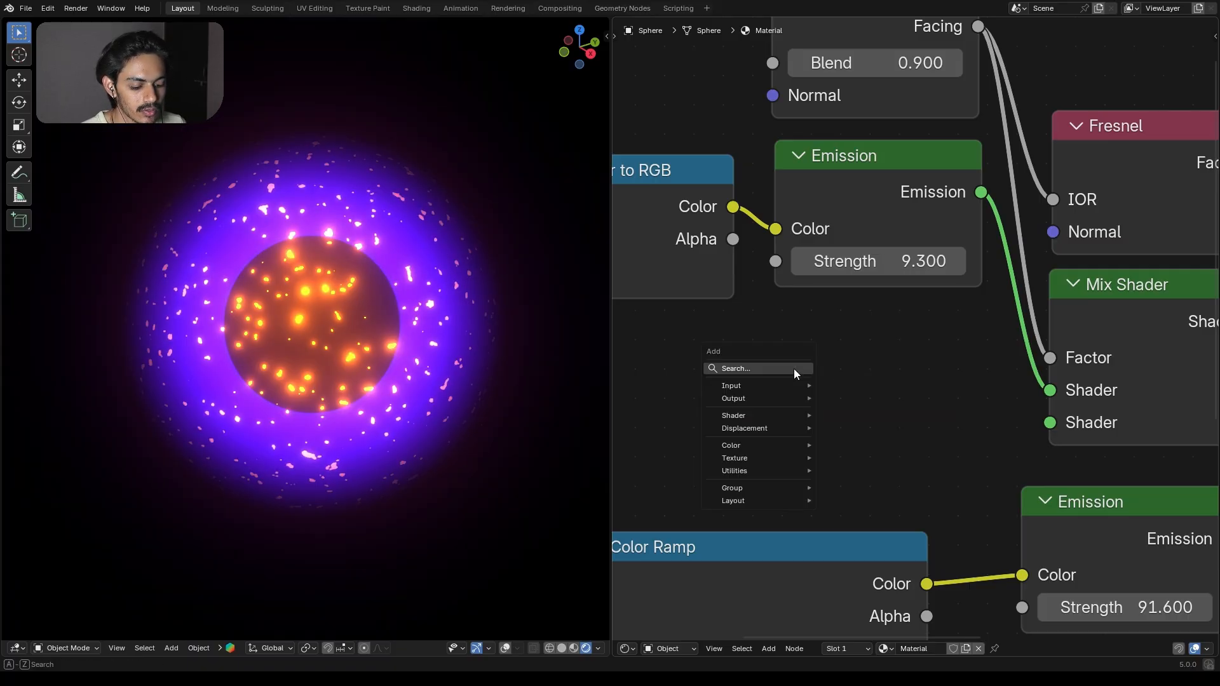
type("tr")
left_click(884, 435)
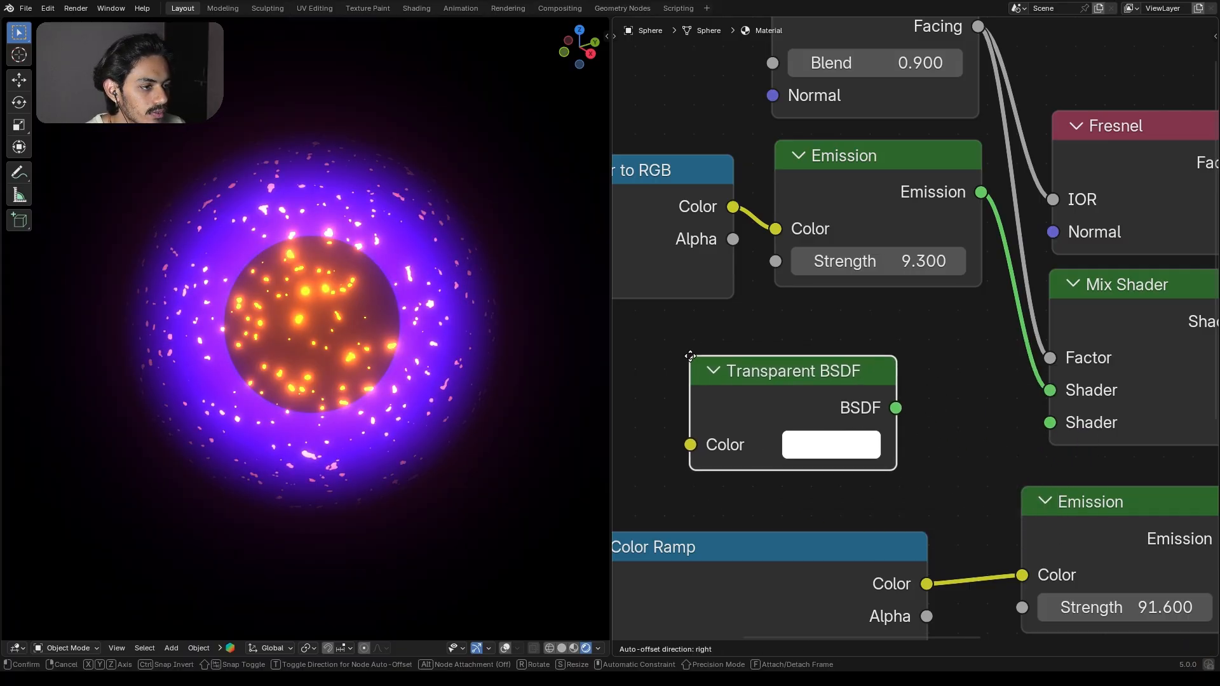
left_click_drag(882, 375, 876, 356)
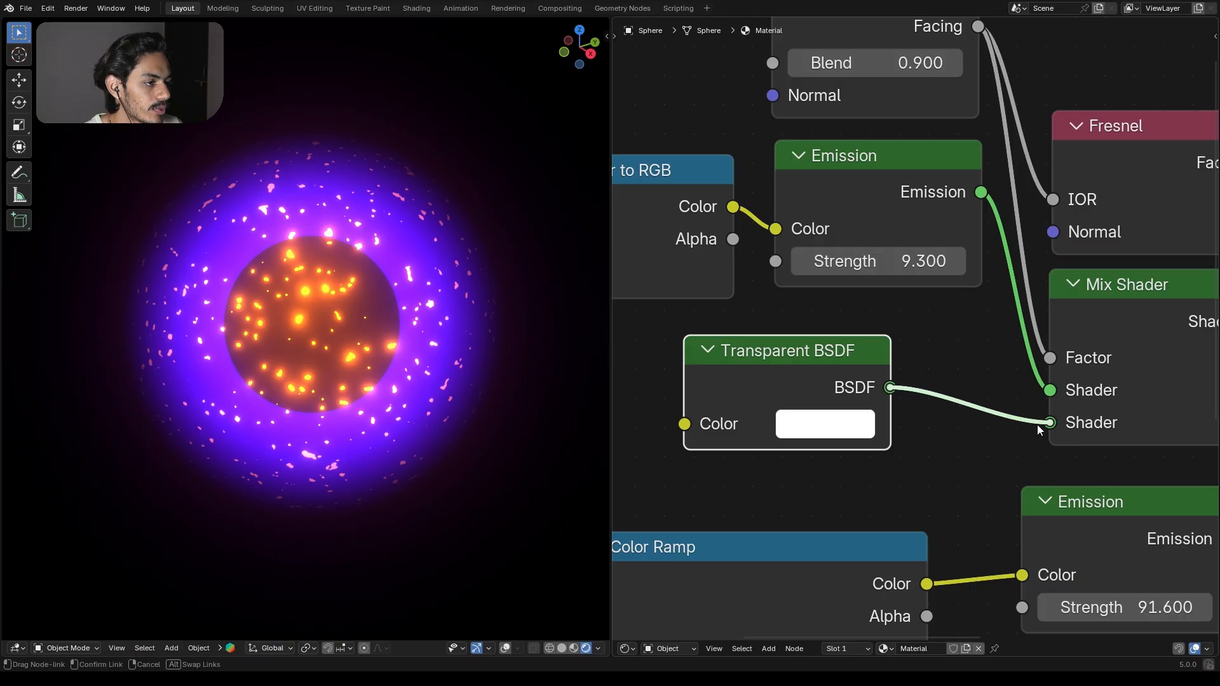
left_click_drag(1039, 430, 1042, 427)
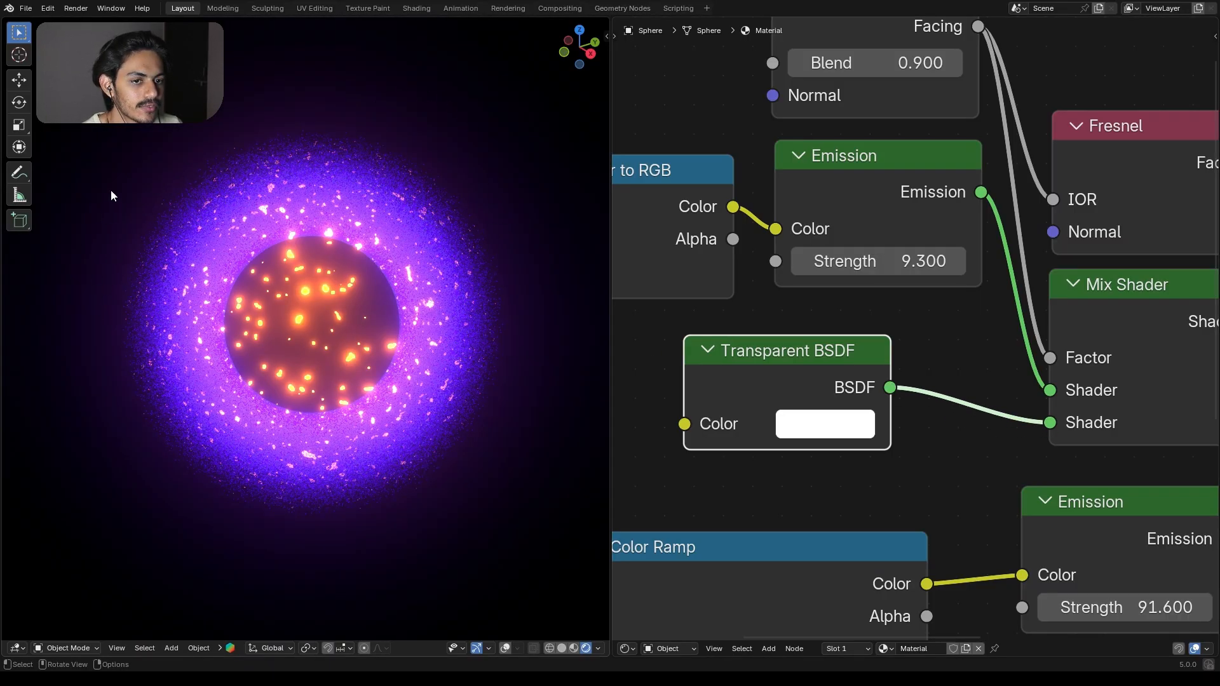
Try the Blended render method in the material's surface settings and inspect the sphere up close
scroll(801, 375, "down", 5)
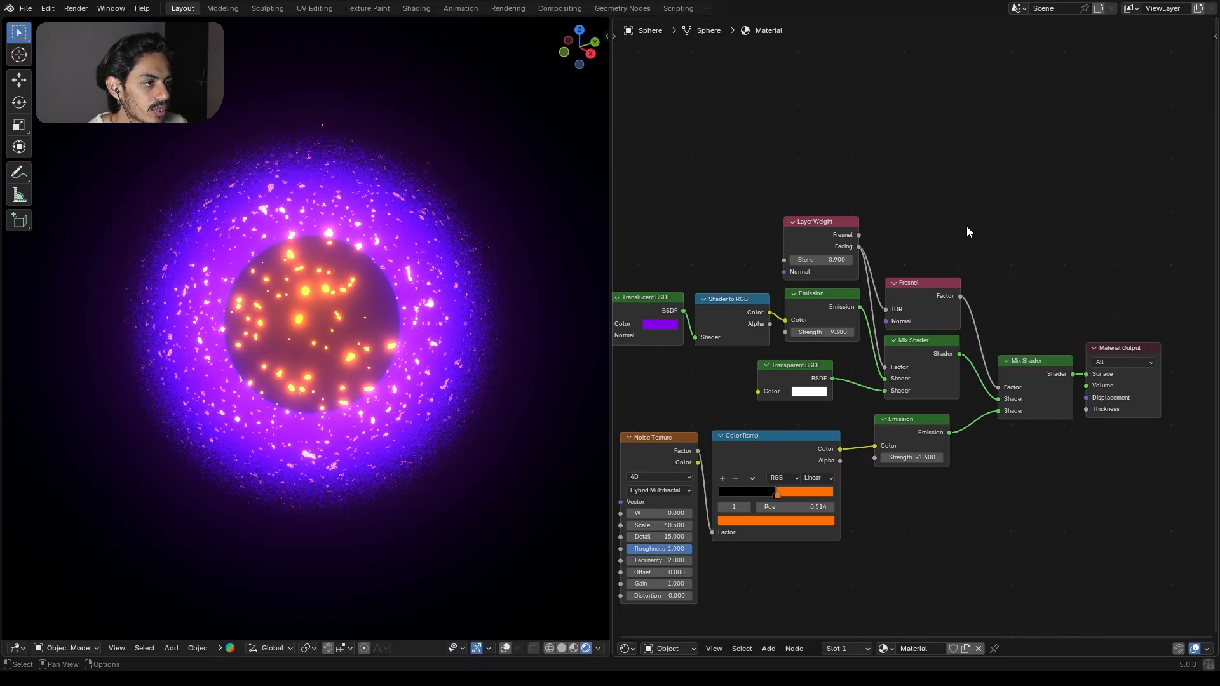
key("n")
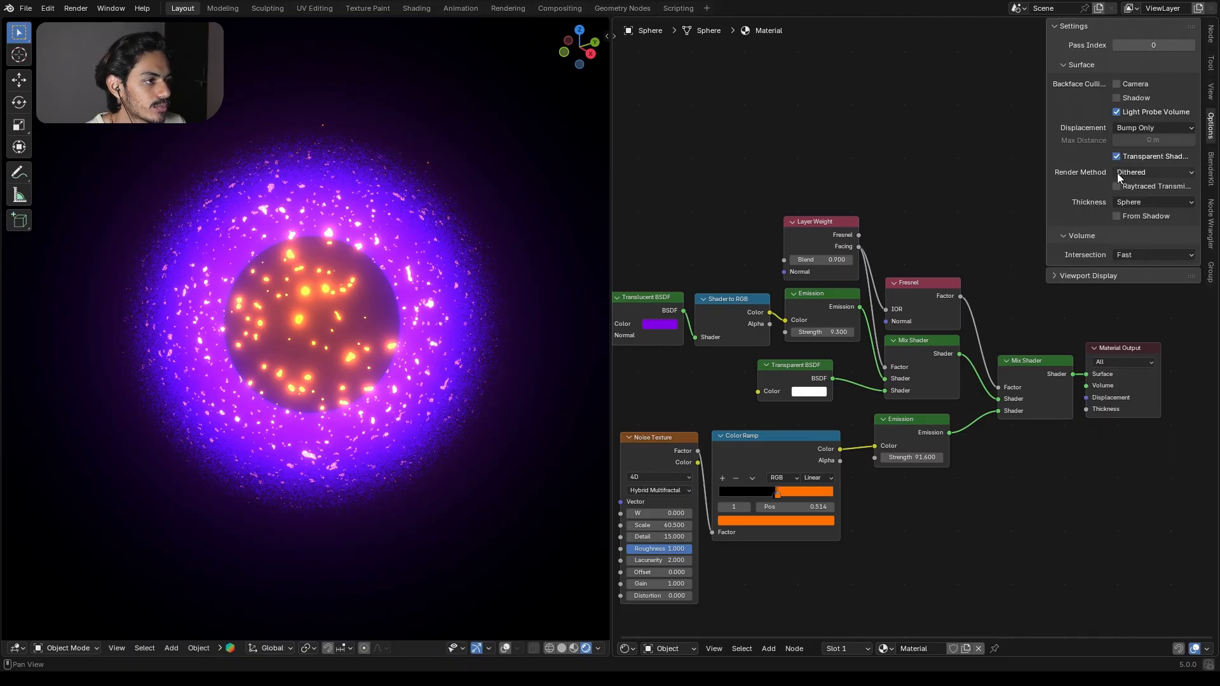
left_click(1145, 170)
left_click(1158, 196)
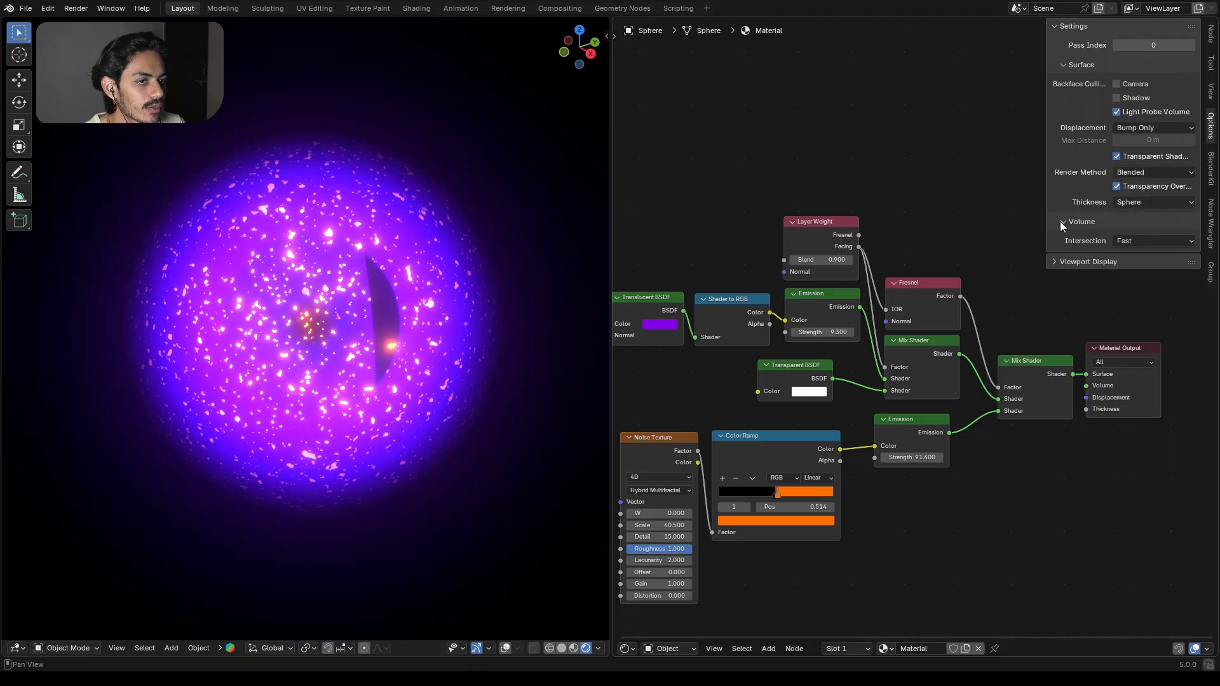
scroll(306, 285, "up", 6)
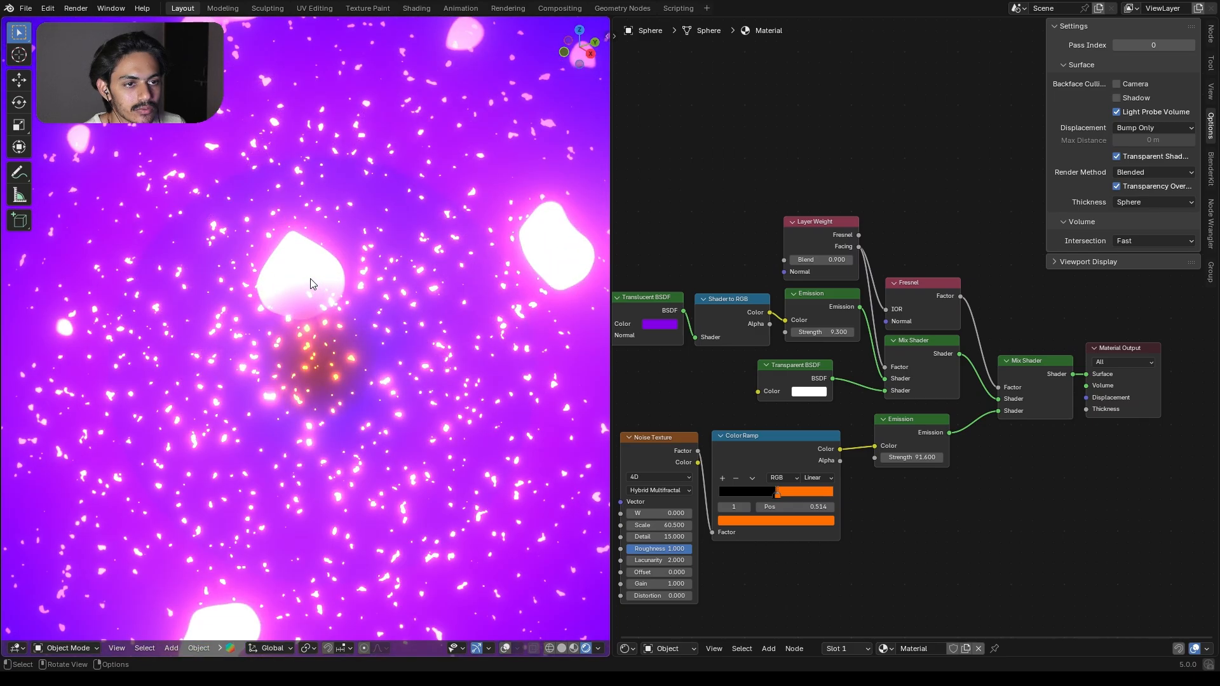
scroll(329, 295, "down", 7)
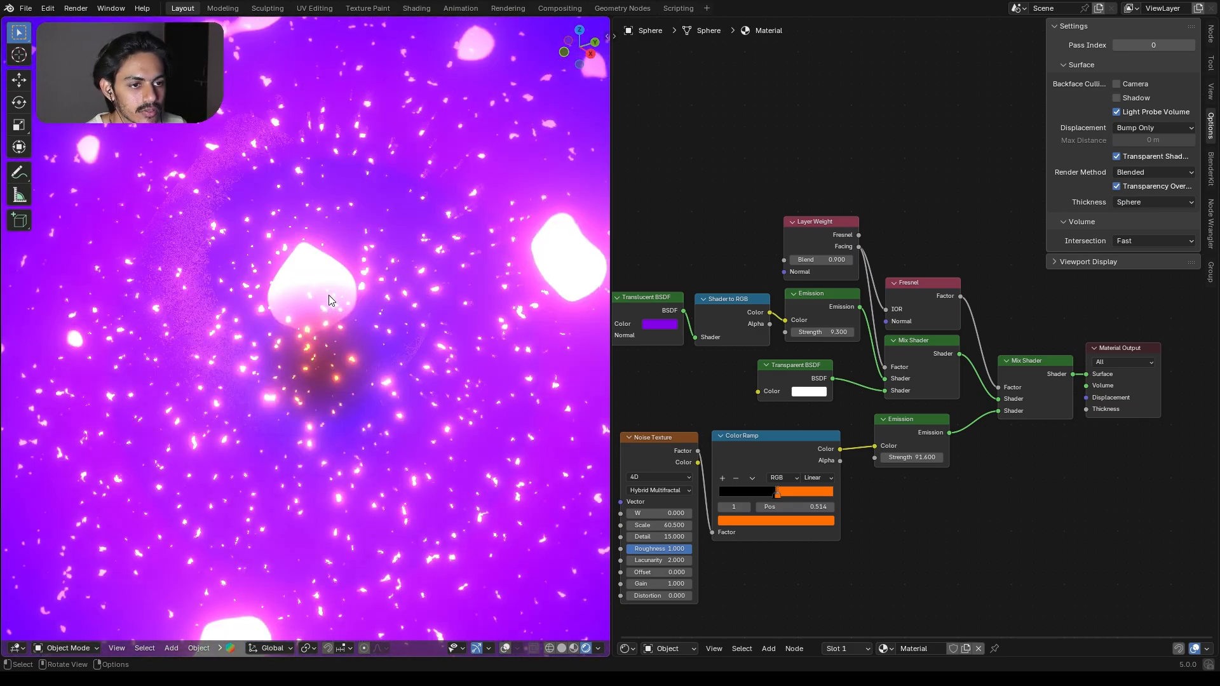
scroll(344, 298, "down", 1)
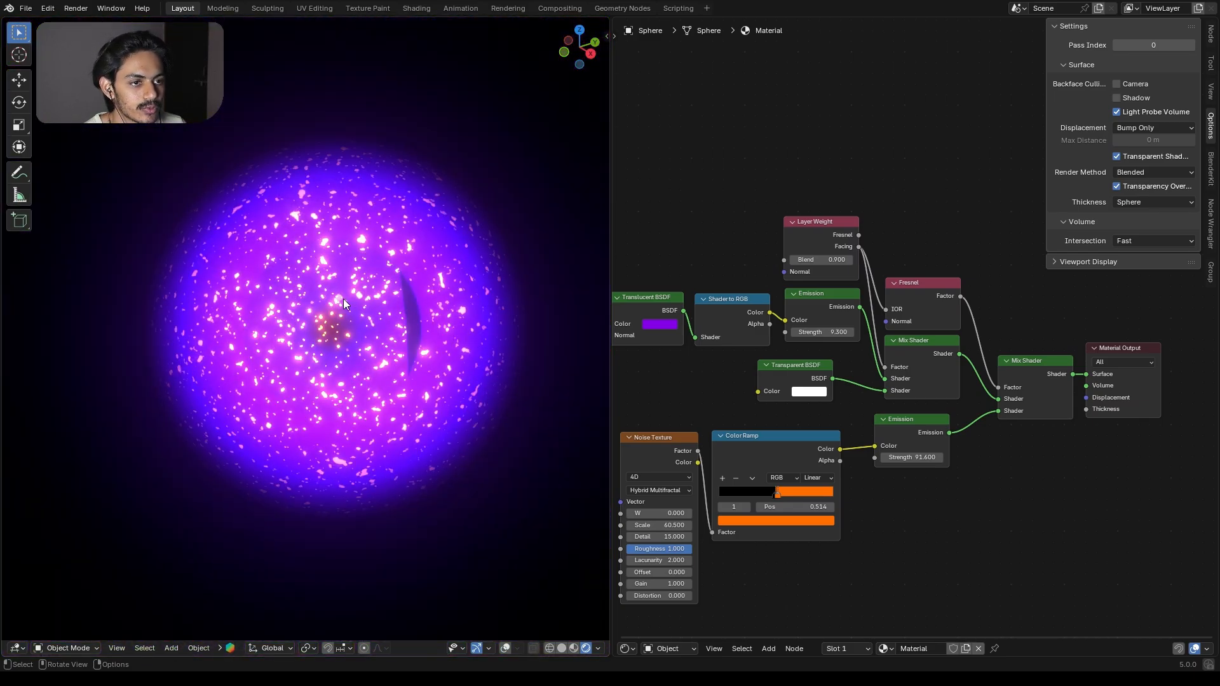
middle_click_drag(343, 299, 325, 299, "shift")
Return the material's render method to Dithered and hide the node editor's sidebar
left_click(1131, 173)
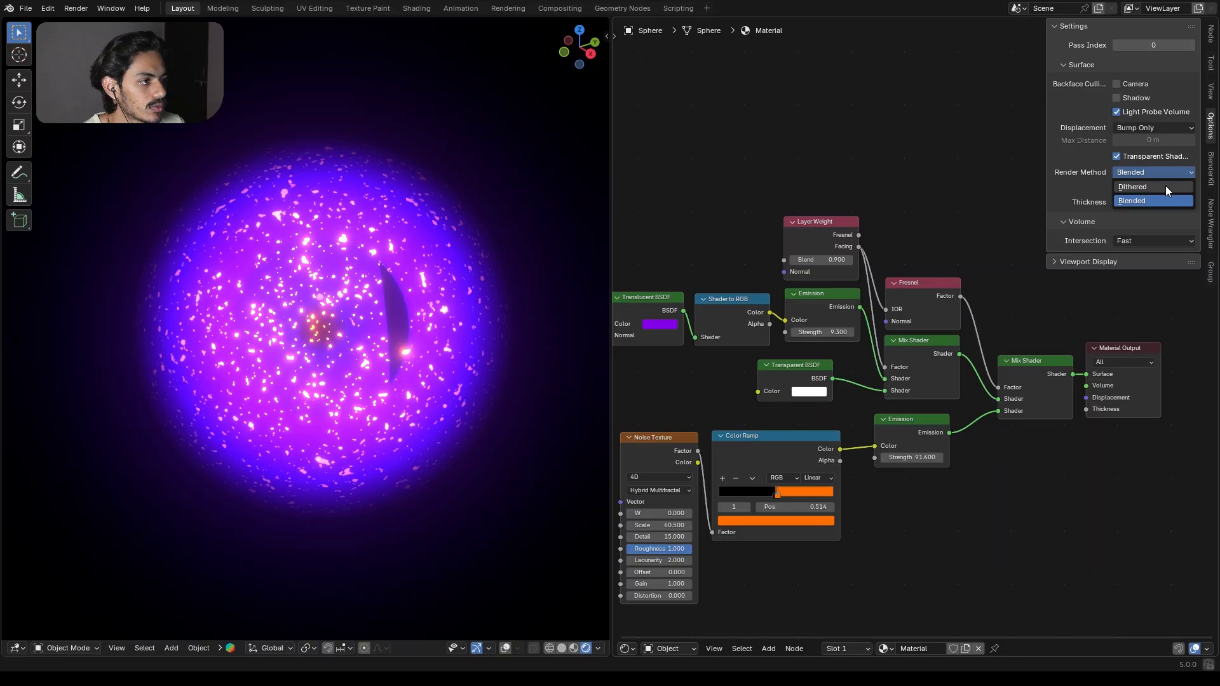
left_click(1166, 186)
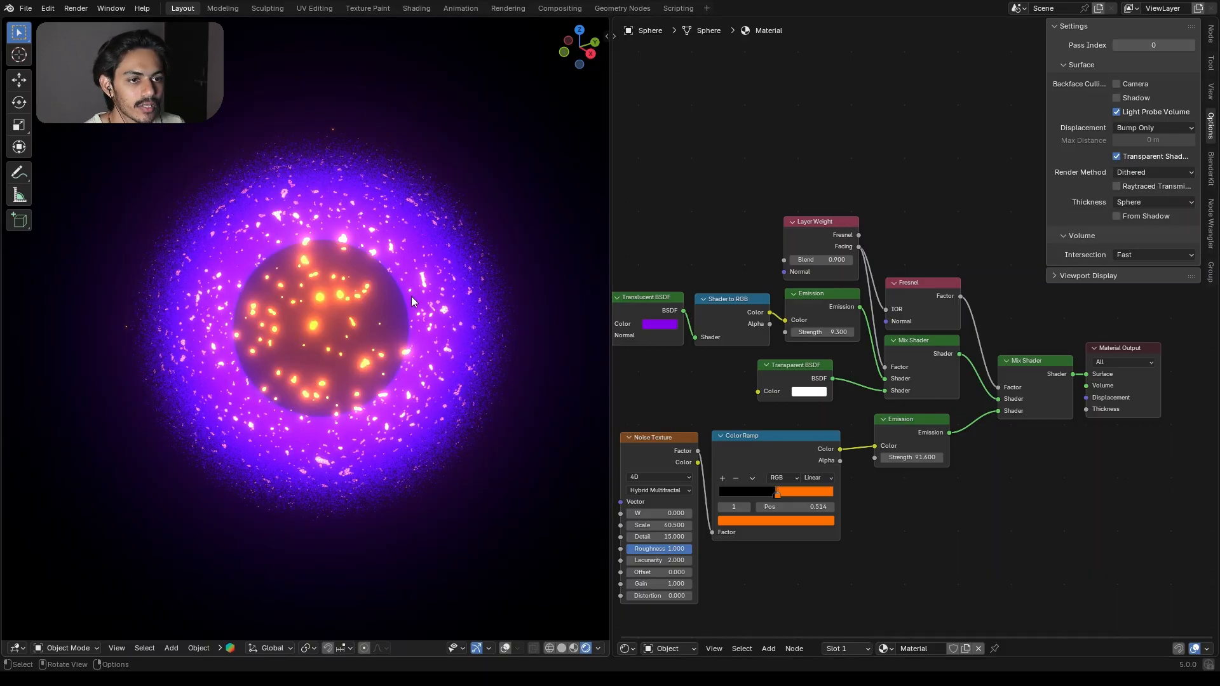
scroll(342, 354, "up", 1)
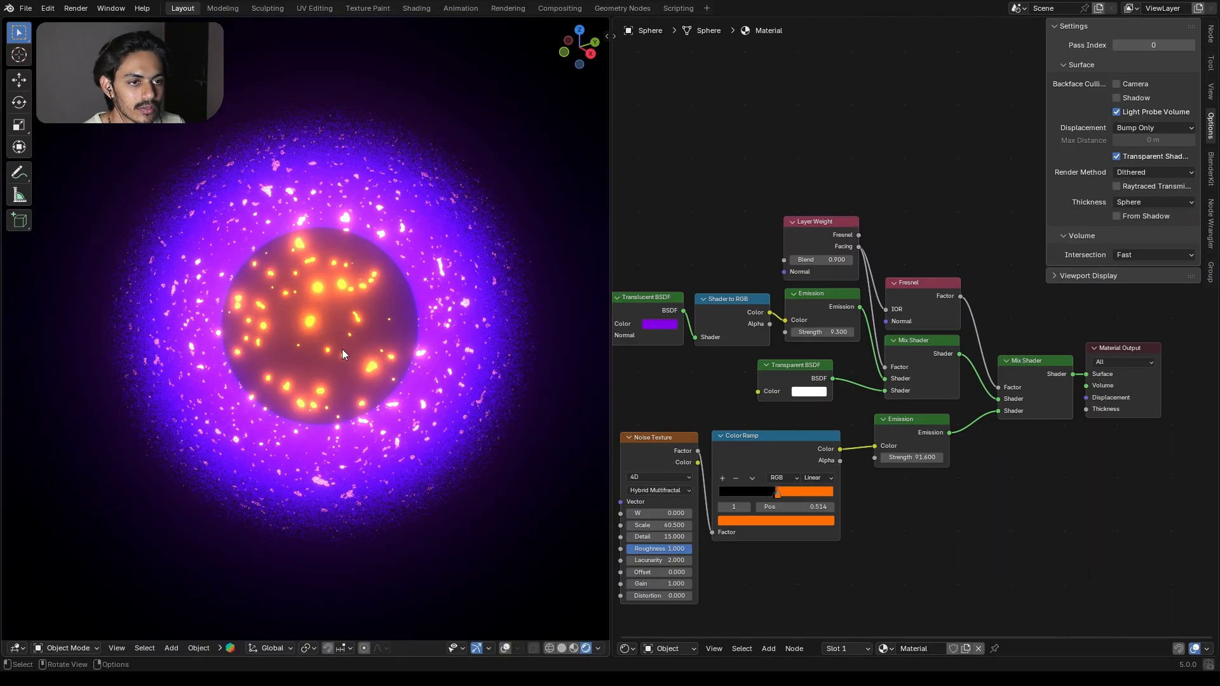
key("n")
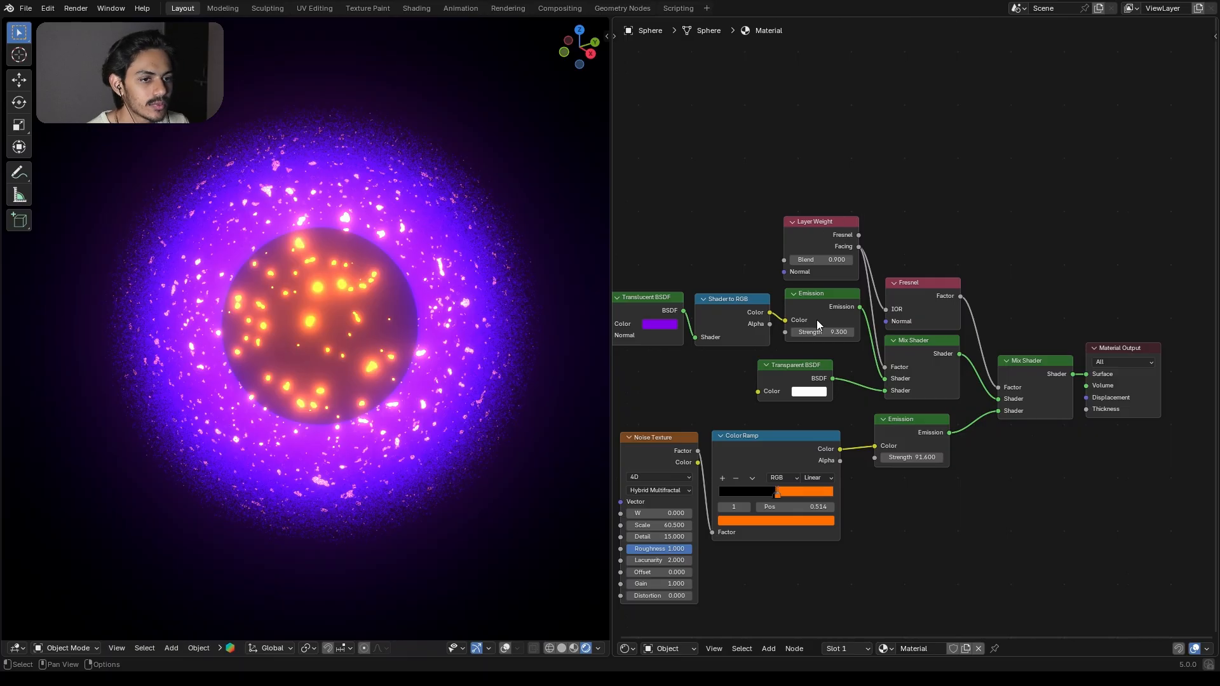
Play the animation and inspect the rotating sphere and its orange sparks up close
scroll(781, 340, "down", 2)
middle_click_drag(736, 367, 764, 330)
key("space")
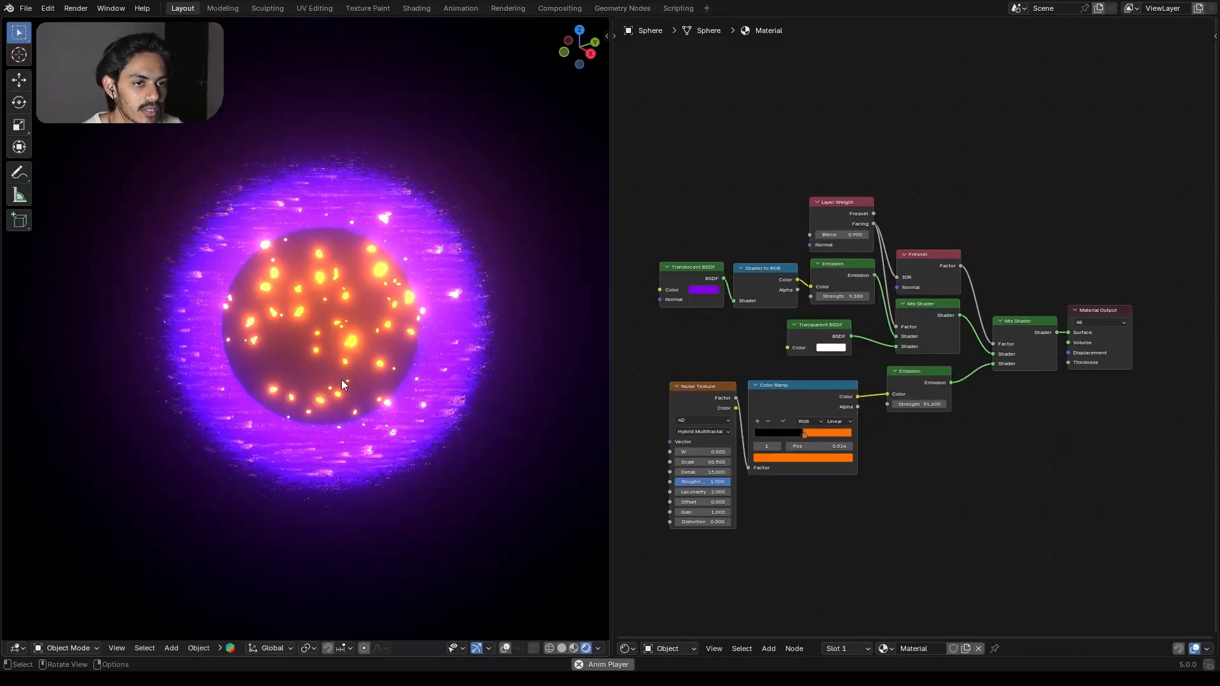
scroll(322, 345, "up", 2)
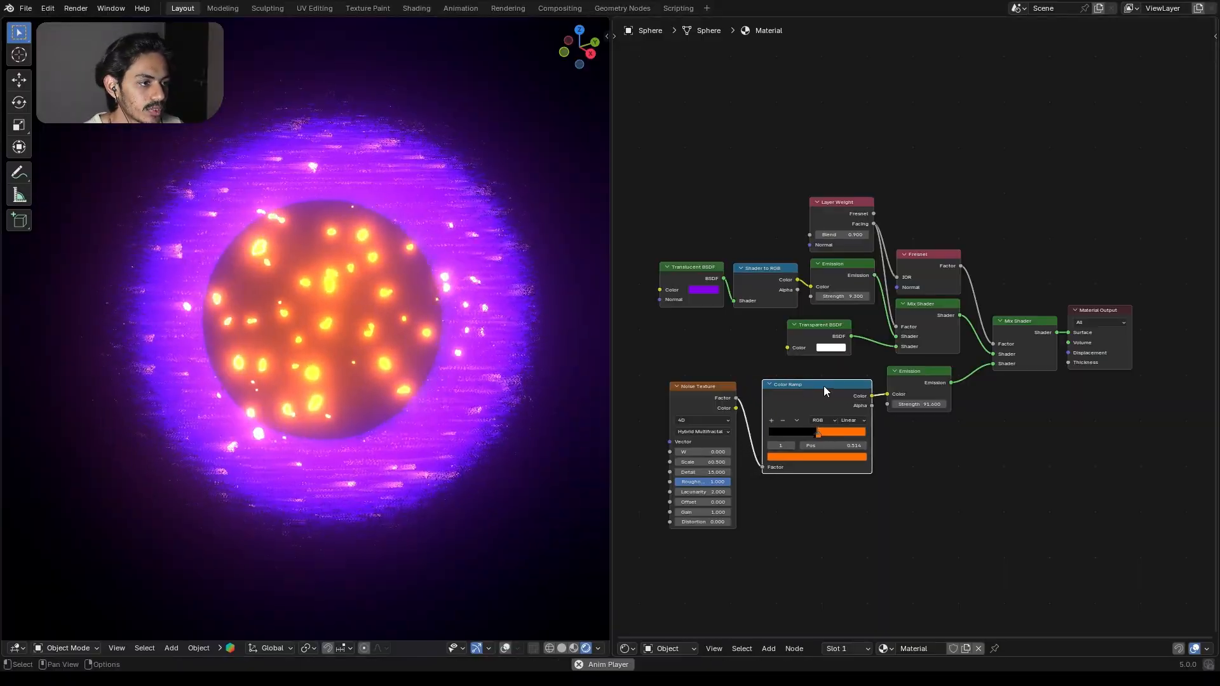
Raise the Noise Texture's Scale to 100.1 for finer sparks while the animation plays
scroll(926, 356, "up", 3)
scroll(925, 422, "up", 2)
left_click_drag(922, 432, 964, 433)
middle_click_drag(1042, 610, 851, 437)
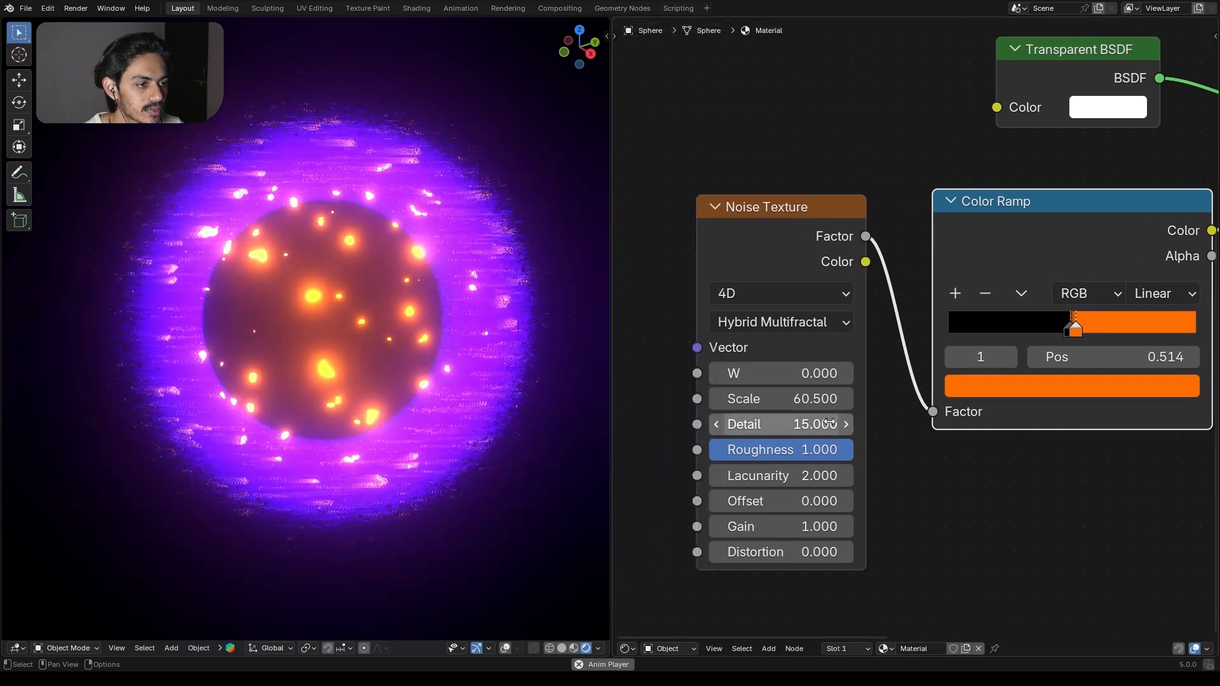
left_click_drag(811, 400, 999, 400)
left_click(659, 419)
middle_click_drag(659, 420, 688, 401)
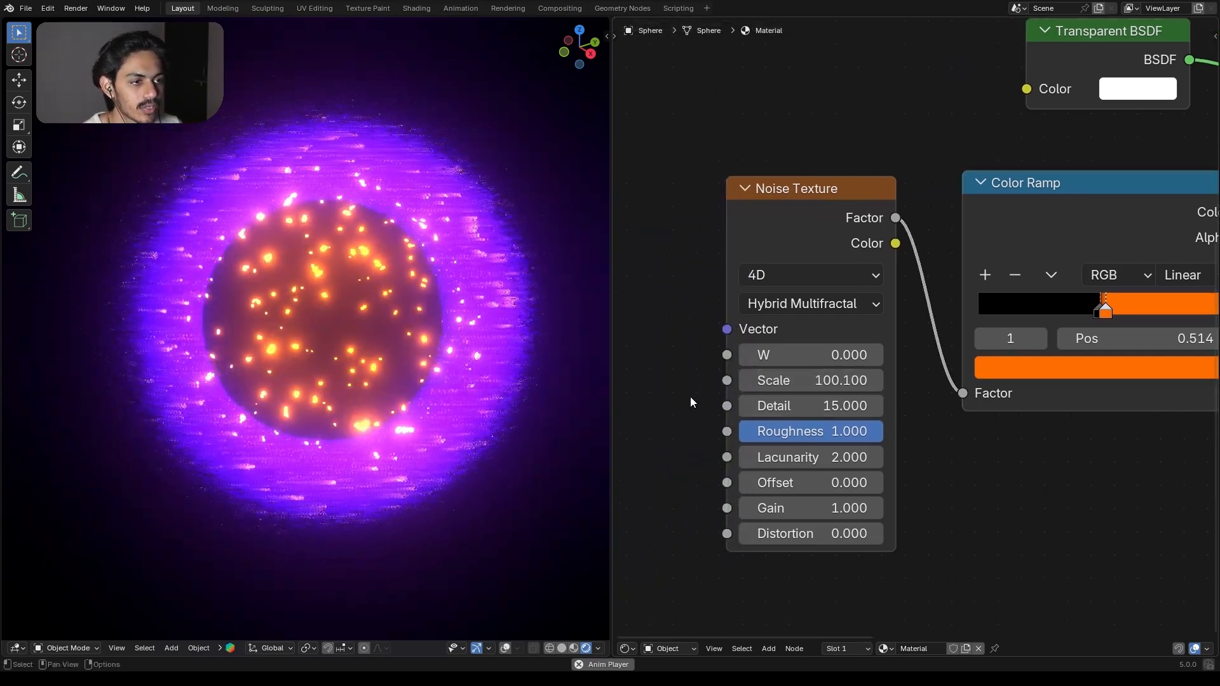
Animate the Noise Texture's W value with the driver expression #frame/500
scroll(775, 353, "up", 3)
left_click(803, 351)
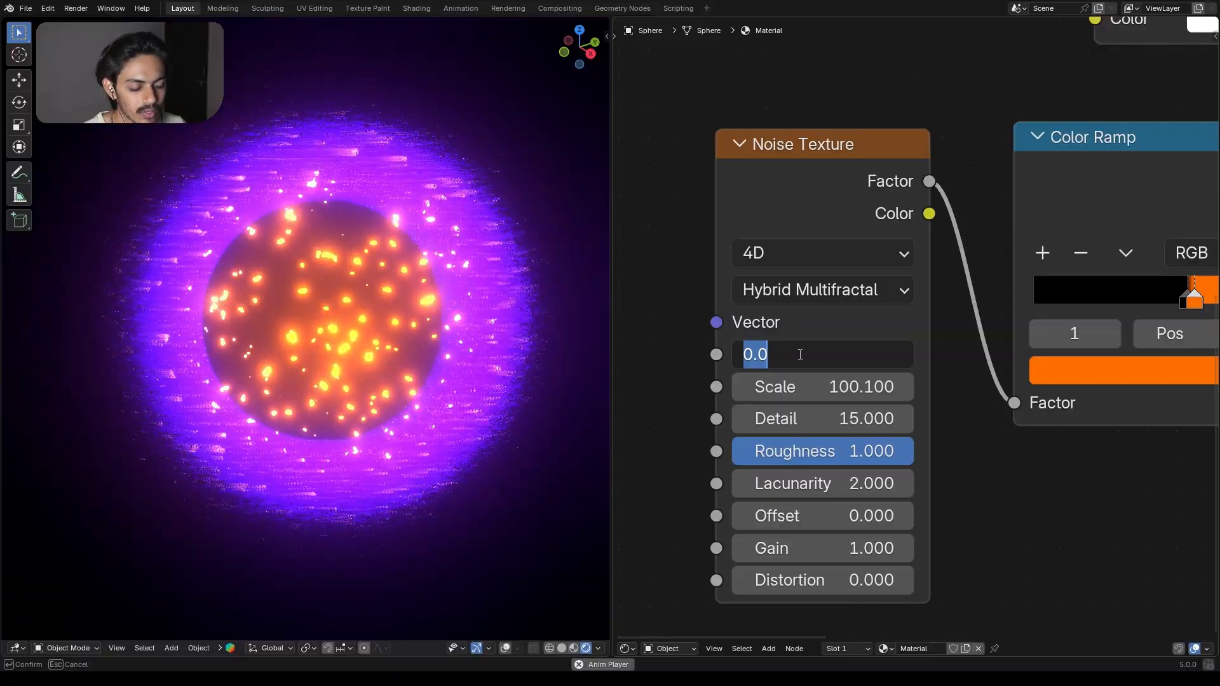
type("#fra")
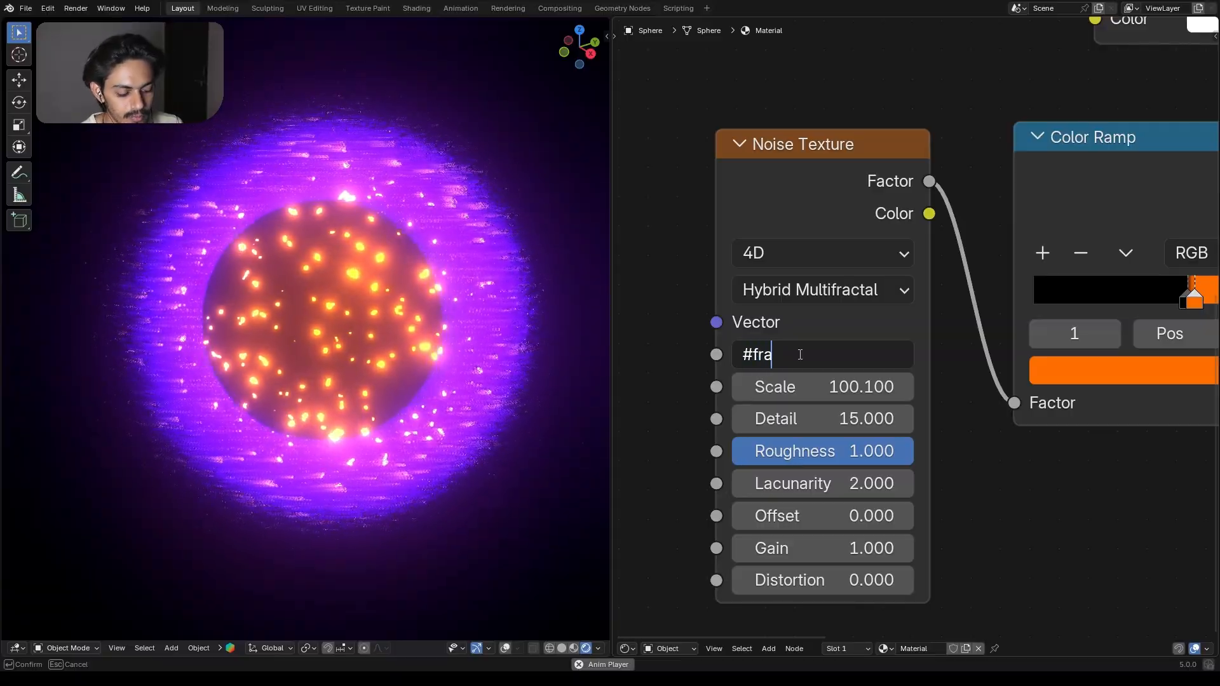
type("me/500")
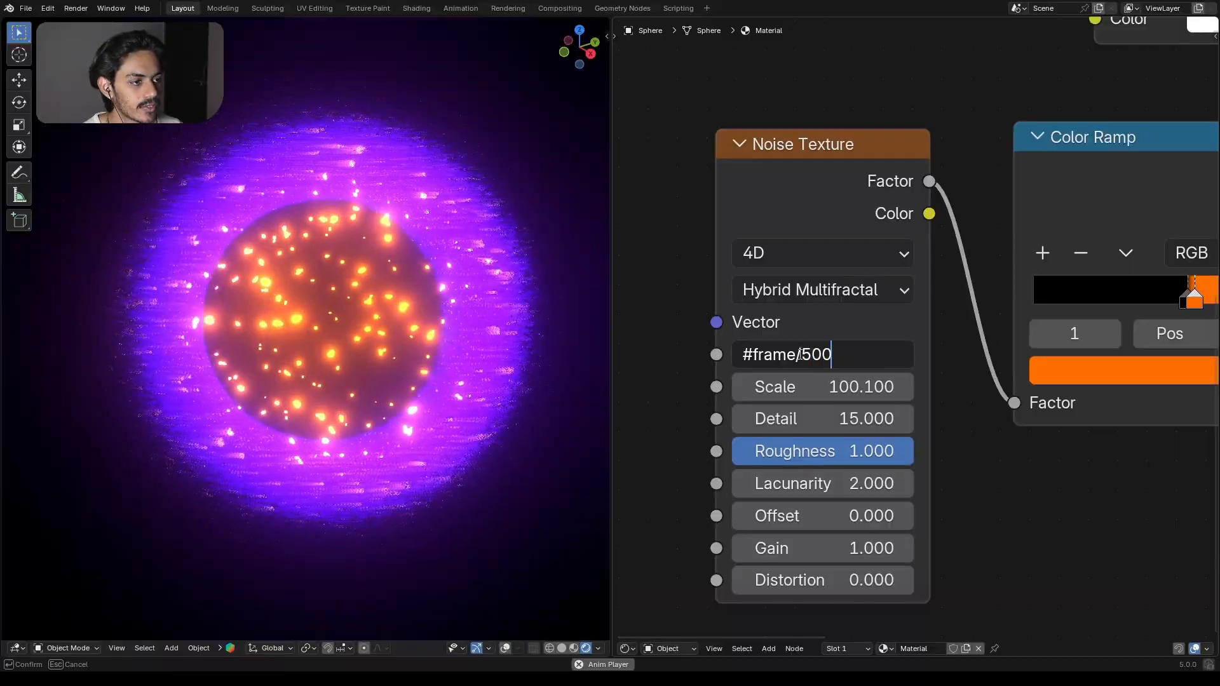
key("Return")
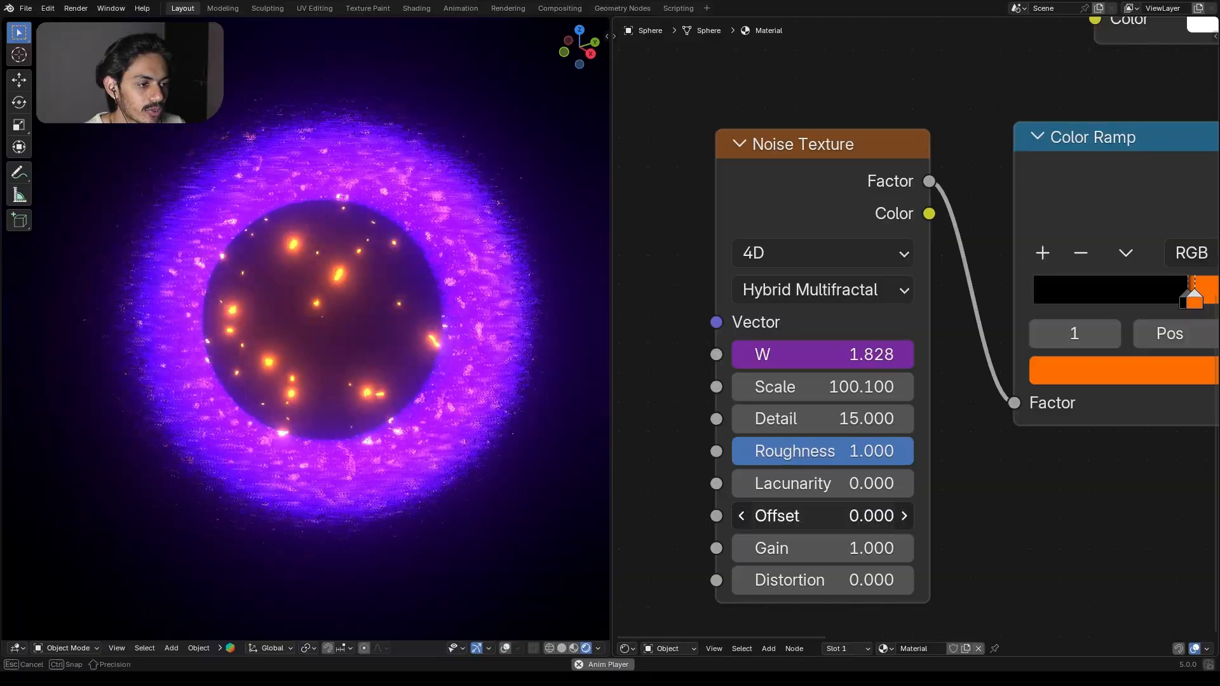
Lower the Noise Texture's Lacunarity to 0 and try other Offset values before returning Offset to 0
left_click_drag(792, 520, 700, 520)
left_click_drag(777, 520, 791, 519)
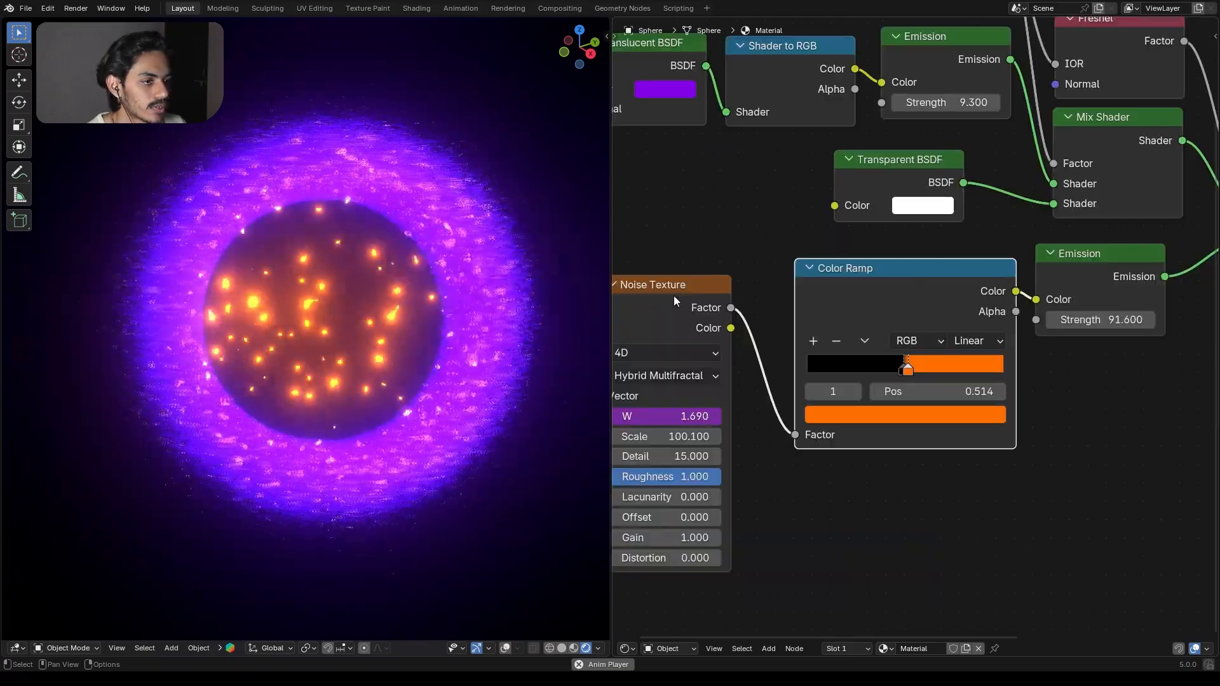
Move the Noise Texture closer to the Color Ramp and set the purple Emission strength to 10 and the orange one to 100
left_click_drag(681, 285, 720, 289)
middle_click_drag(1135, 391, 978, 541)
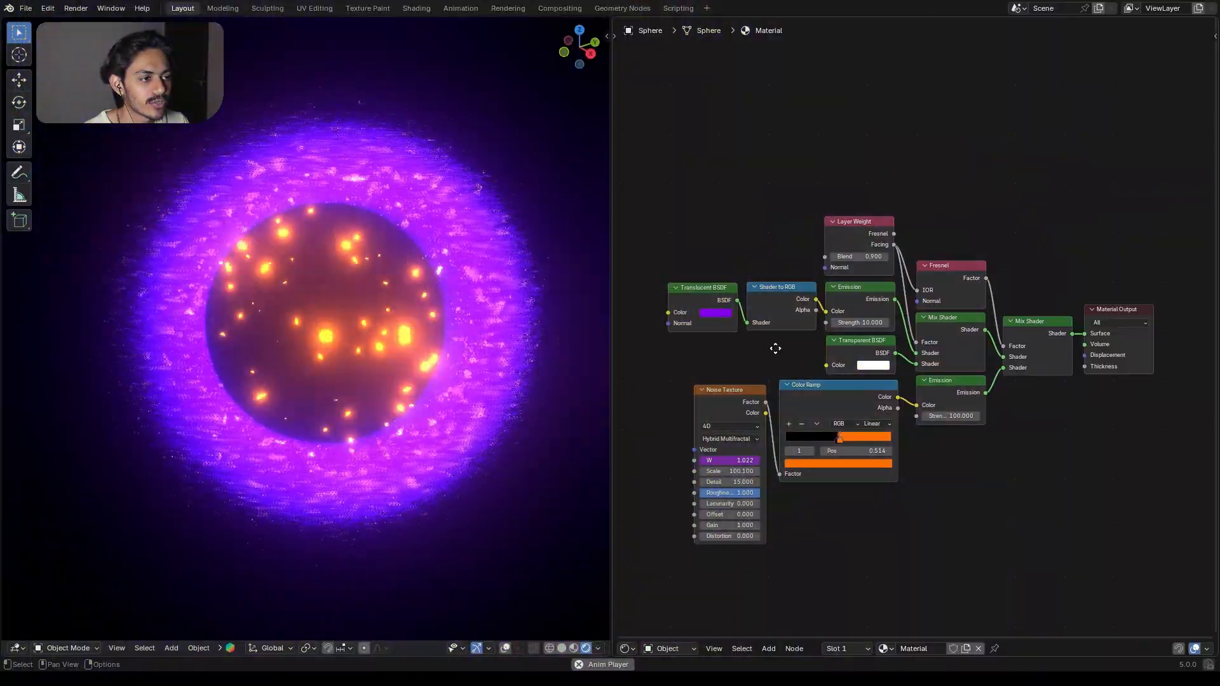
mouse_move(776, 348)
middle_mouse_down()
mouse_move(775, 326)
mouse_move(786, 343)
middle_mouse_up()
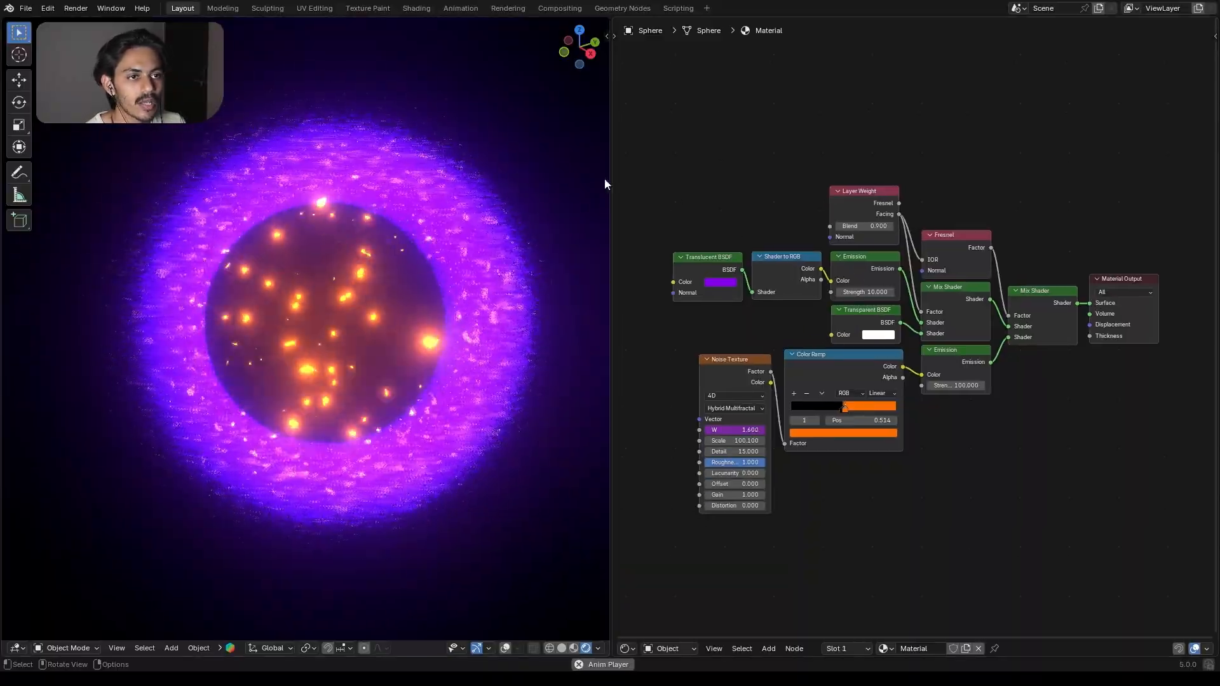
Review the Emission strengths, shader connections and overall node tree while the sphere animation plays
scroll(875, 265, "up", 3)
middle_click_drag(825, 259, 872, 329)
scroll(880, 340, "up", 3)
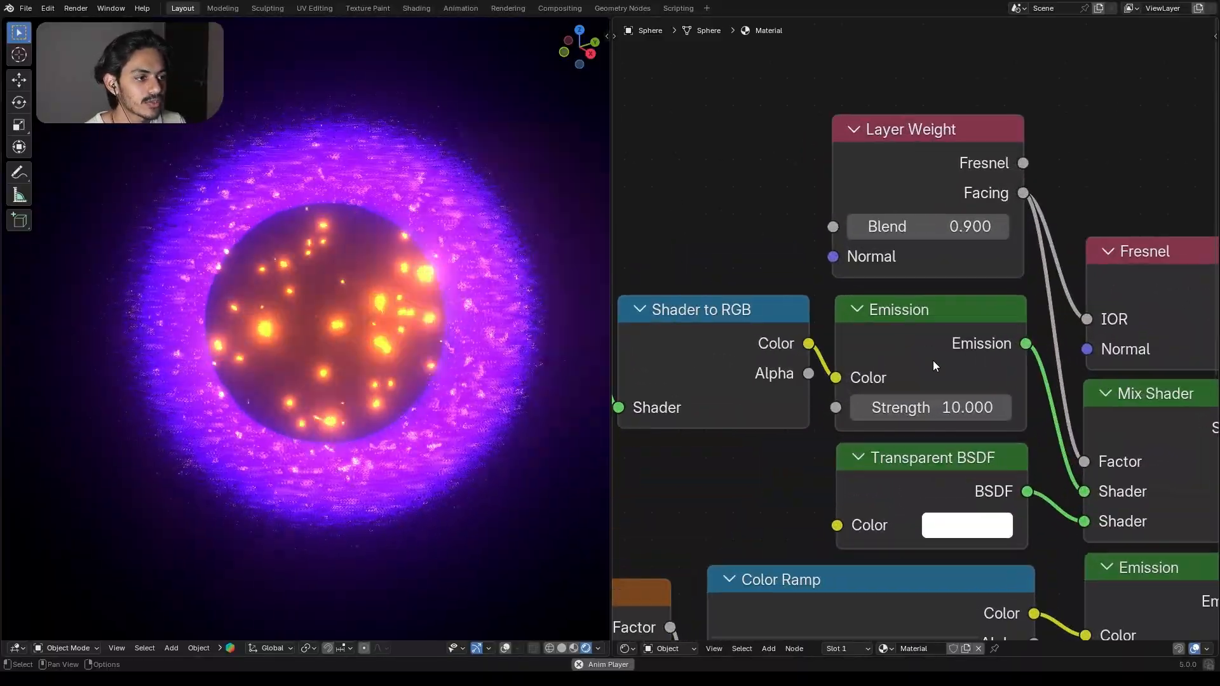
middle_click_drag(933, 361, 883, 259)
scroll(837, 332, "up", 1)
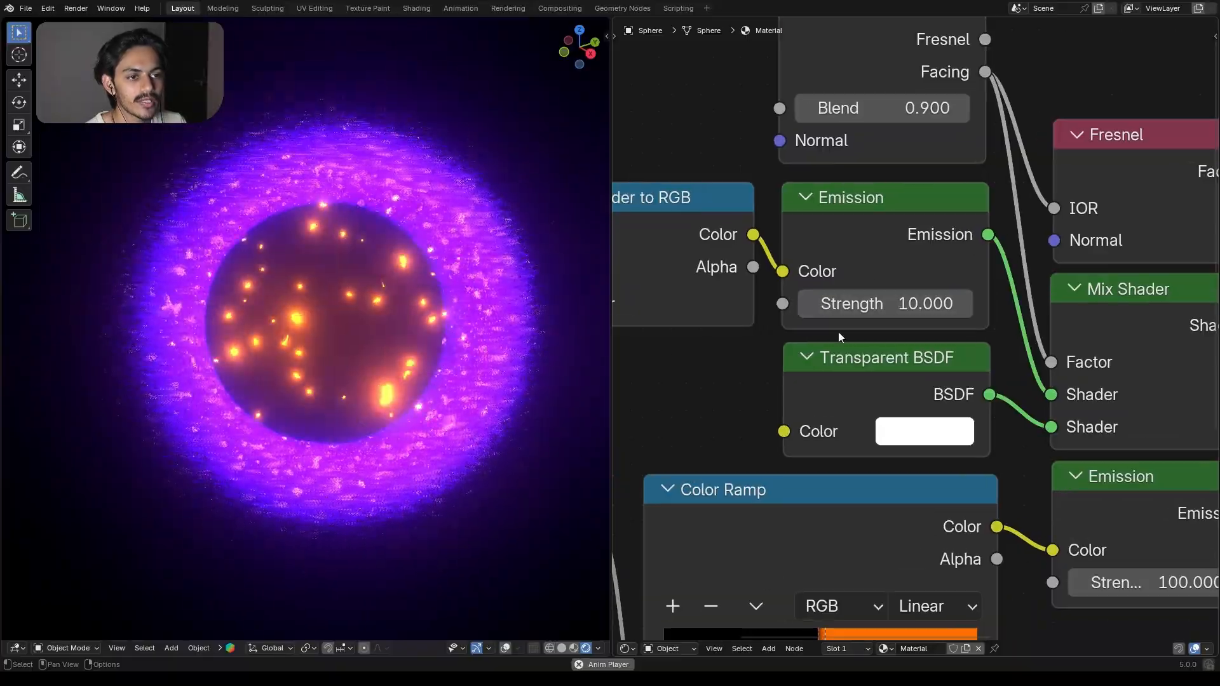
scroll(769, 412, "down", 3)
middle_click_drag(769, 412, 708, 340)
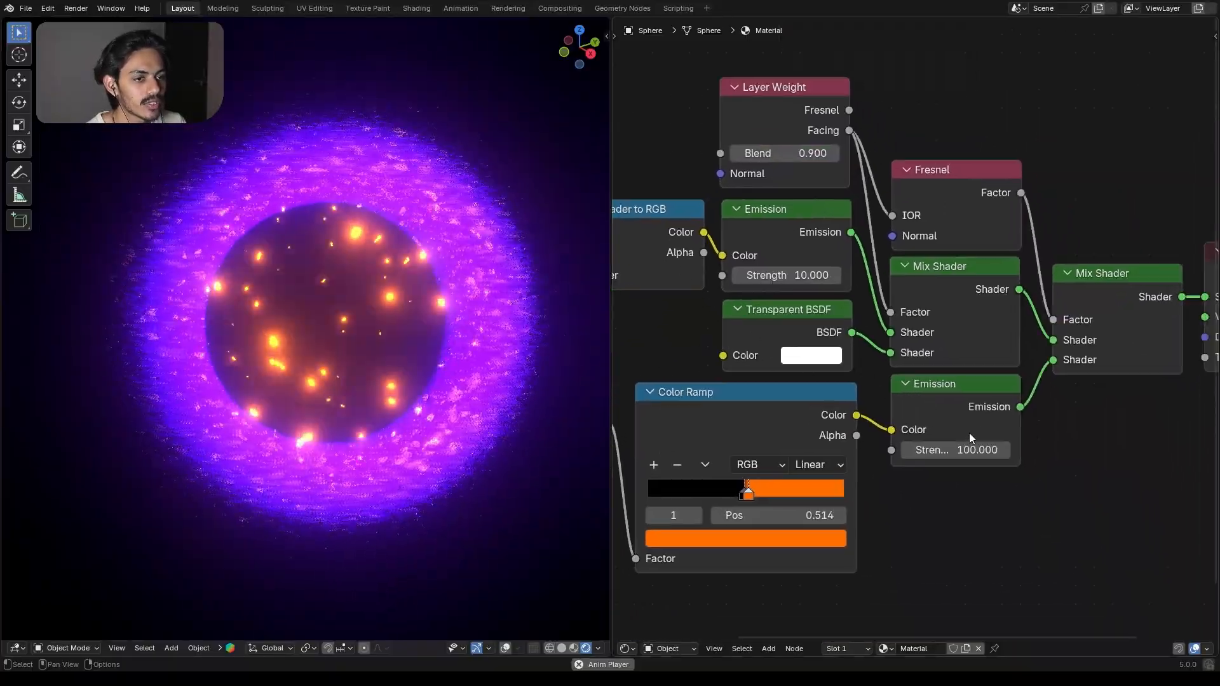
scroll(969, 432, "up", 1)
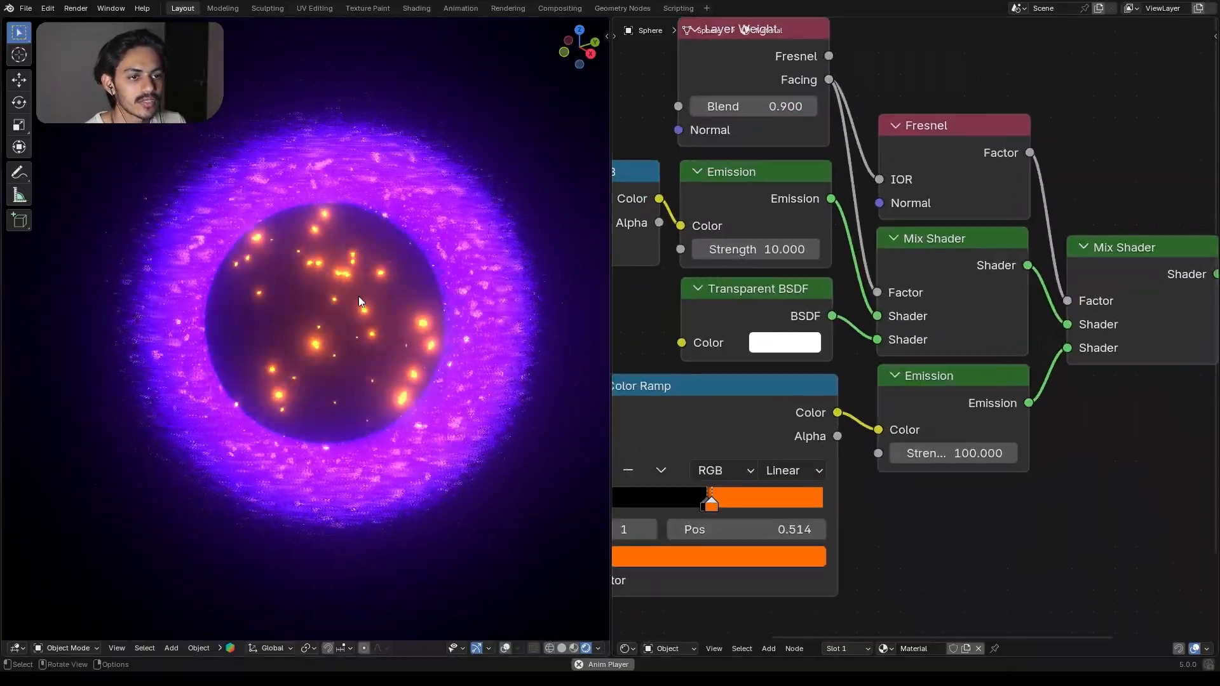
scroll(958, 486, "up", 1)
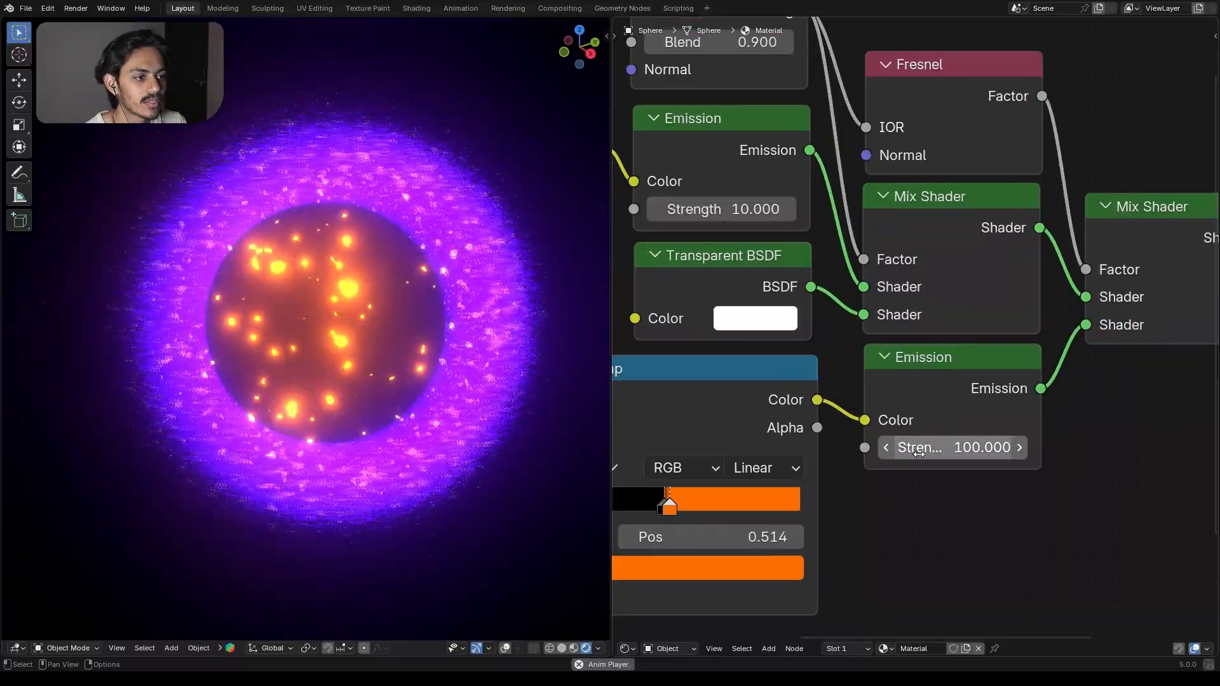
scroll(950, 488, "down", 5)
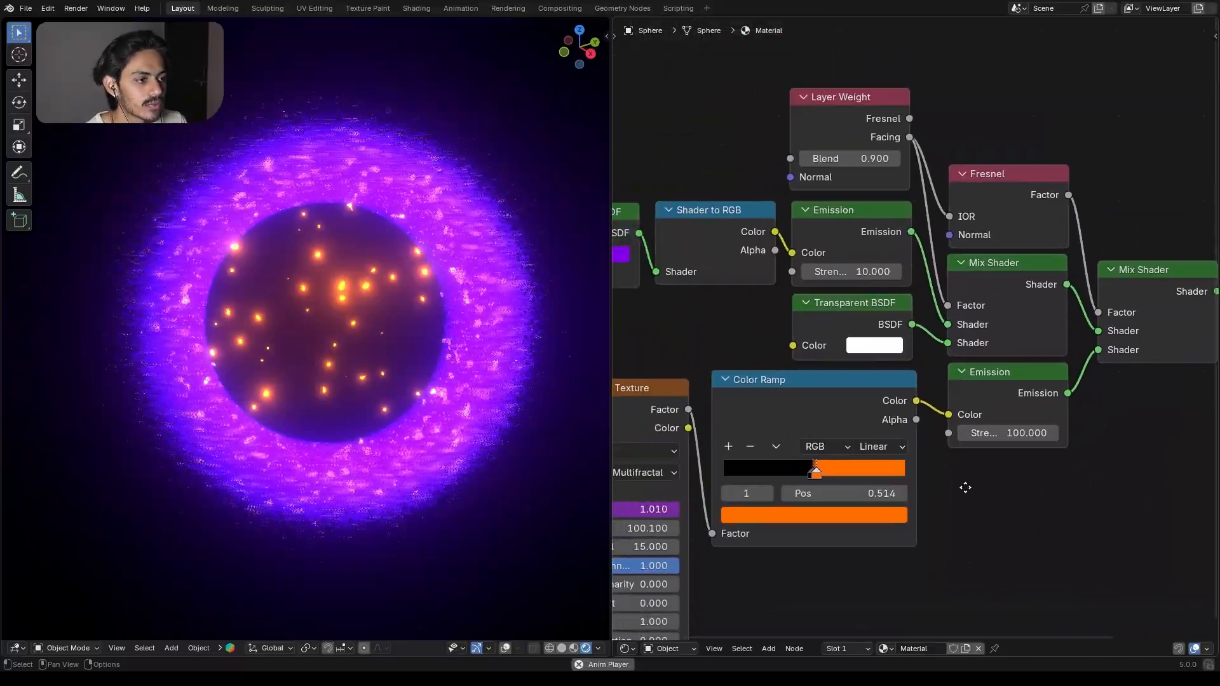
middle_click_drag(960, 488, 925, 442)
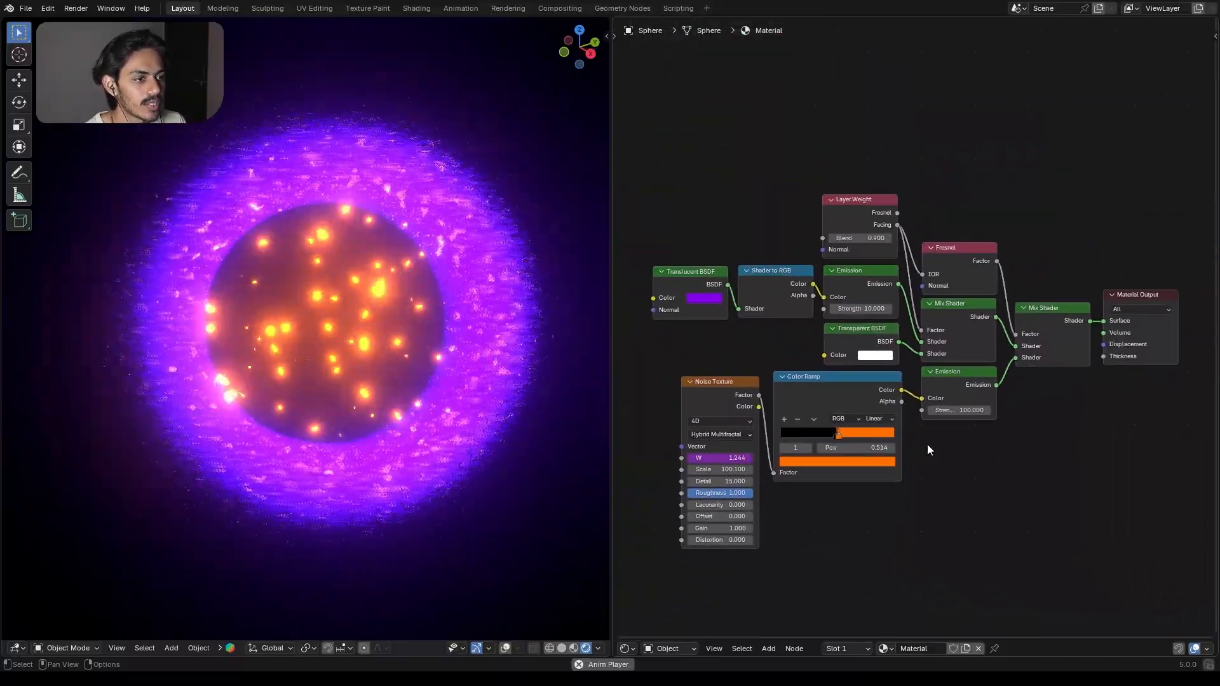
middle_click_drag(978, 506, 968, 491)
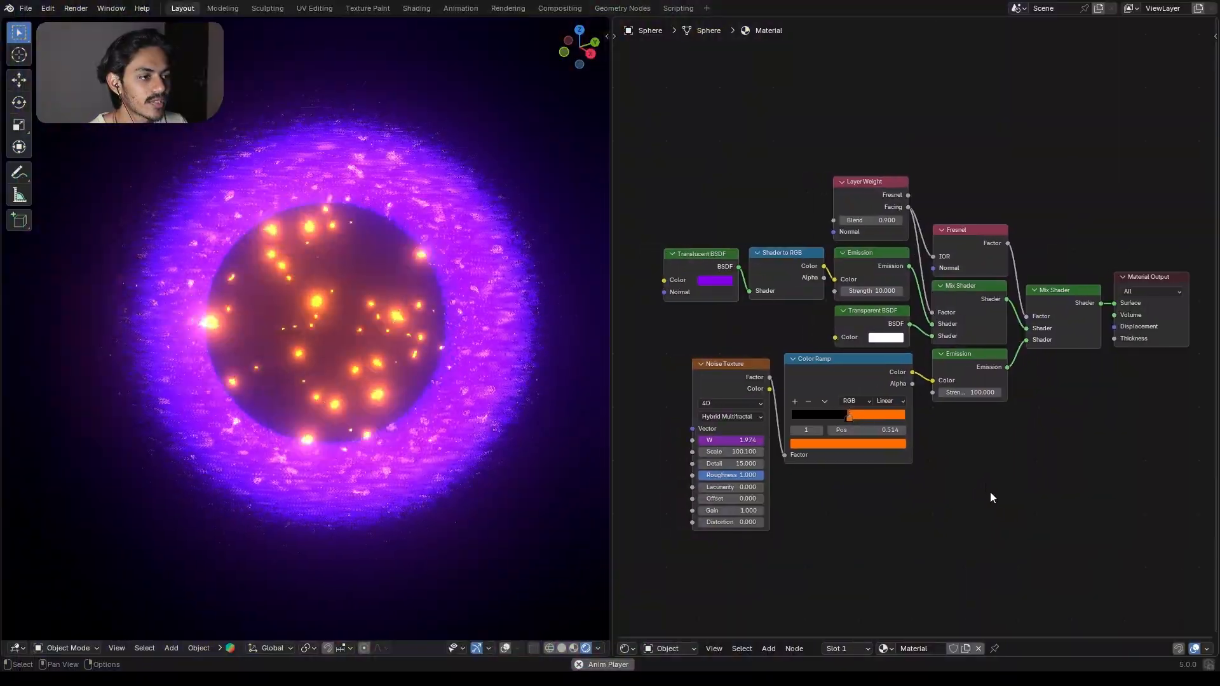